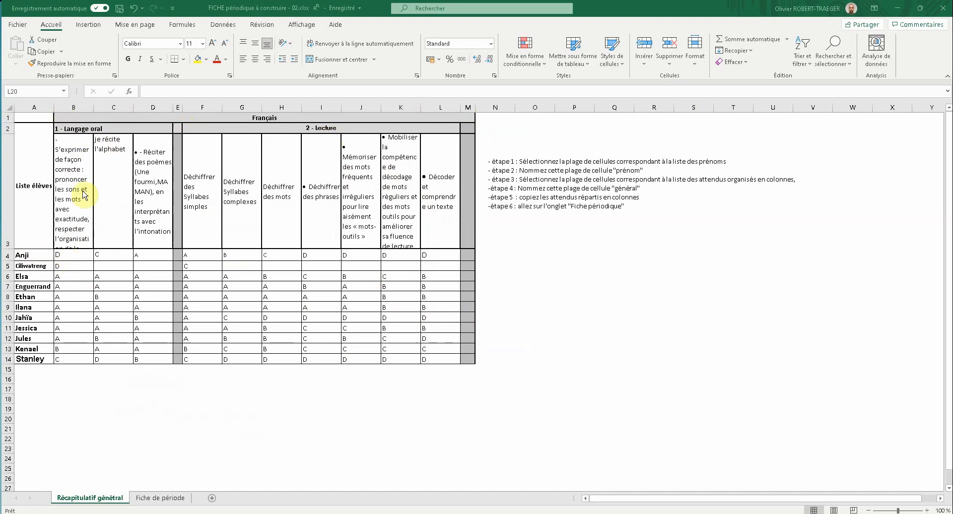
# Step: Examine the Fiche de période report layout and its étape 9 to 11 formula headings alongside the Récapitulatif génétral sheet
pyautogui.click(167, 500)
pyautogui.click(167, 501)
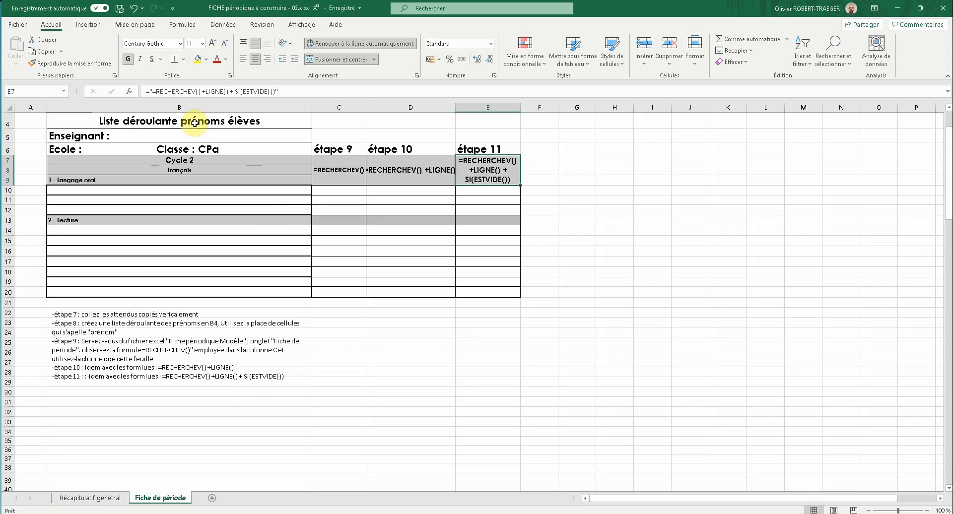
pyautogui.scroll(1, 204, 149)
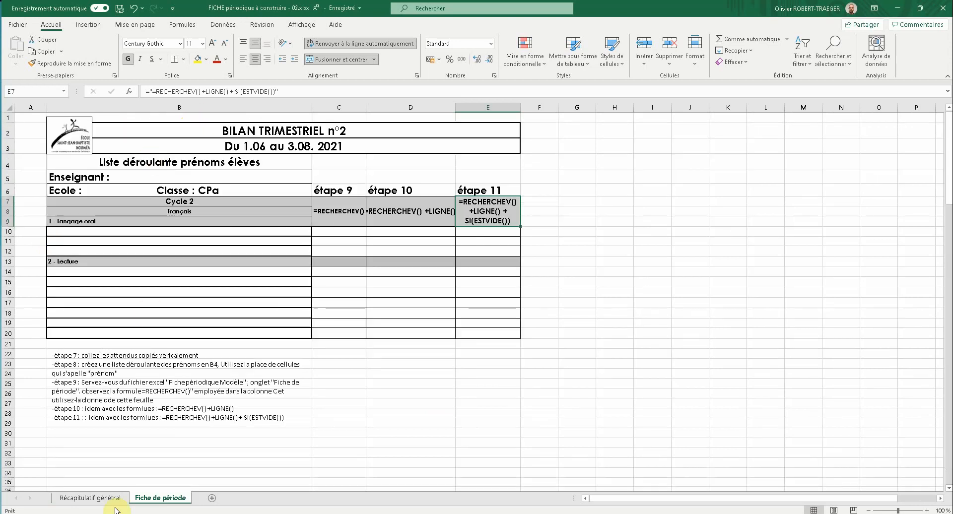
pyautogui.click(89, 498)
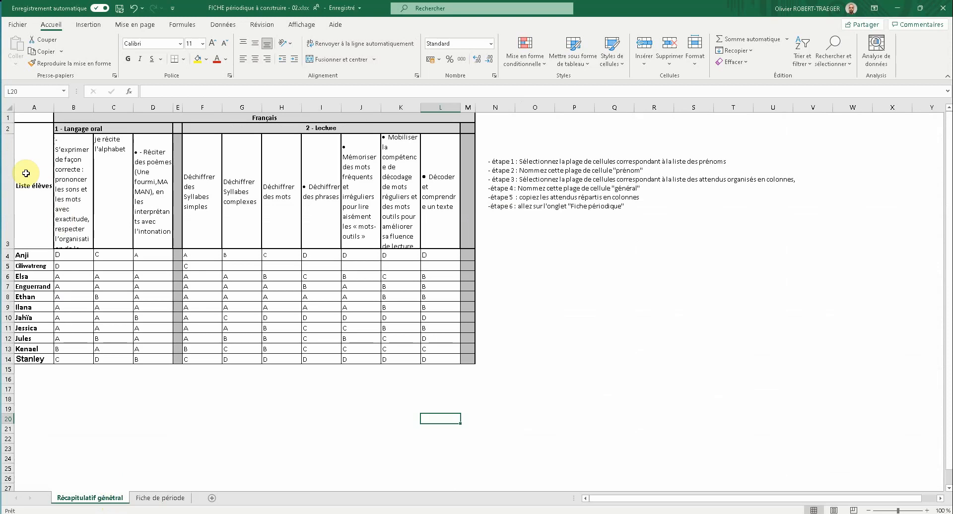
pyautogui.click(154, 498)
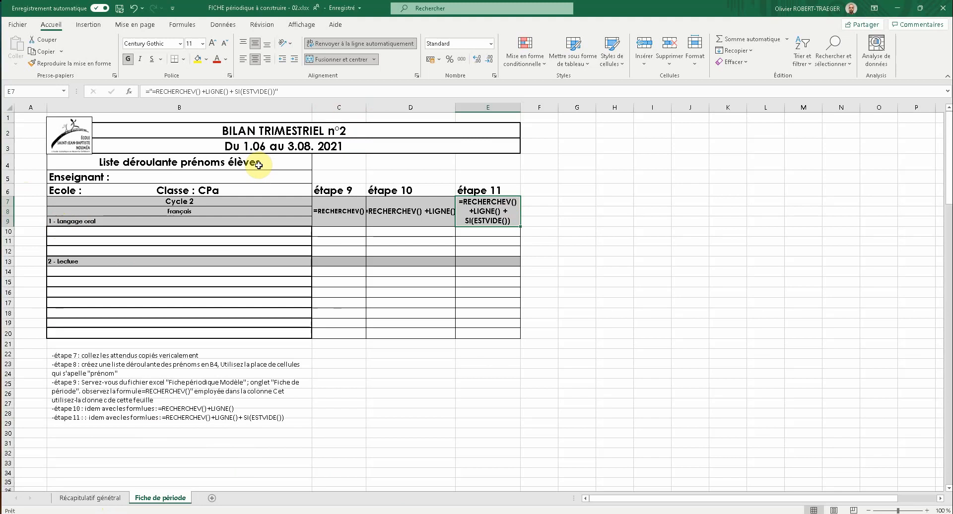
pyautogui.click(347, 218)
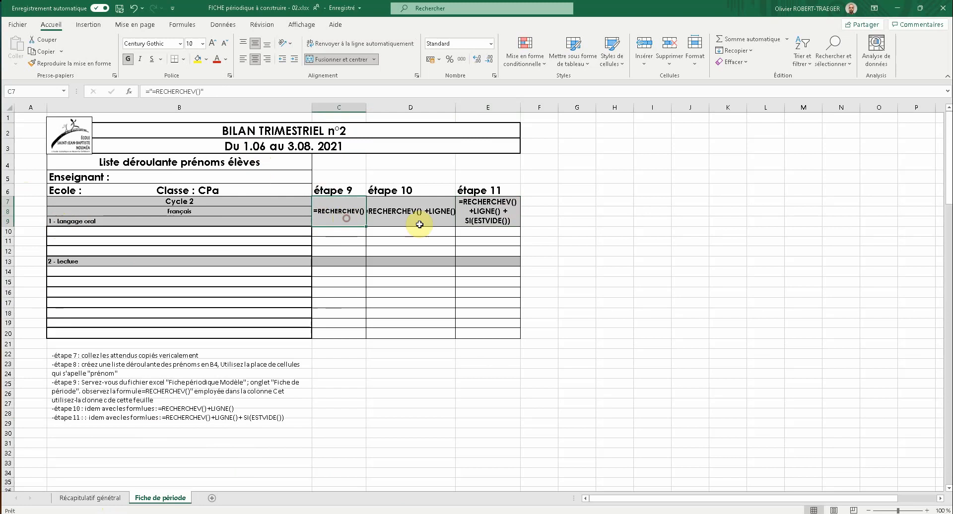
pyautogui.click(413, 216)
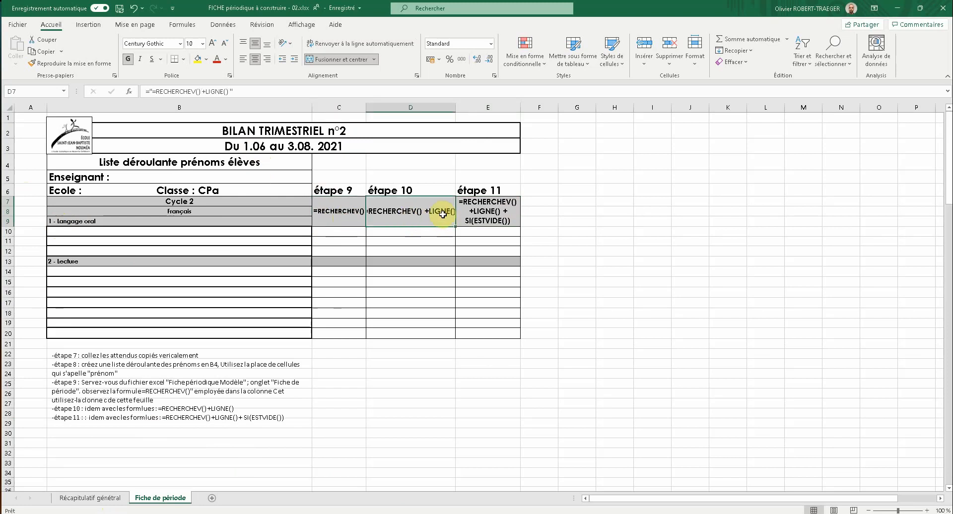
pyautogui.click(488, 224)
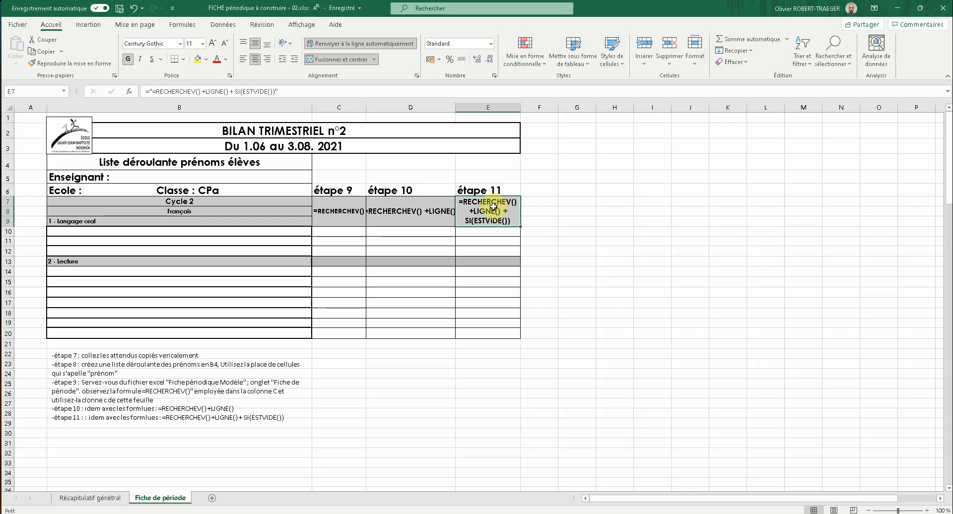
pyautogui.hotkey('ctrl', 'pageup')
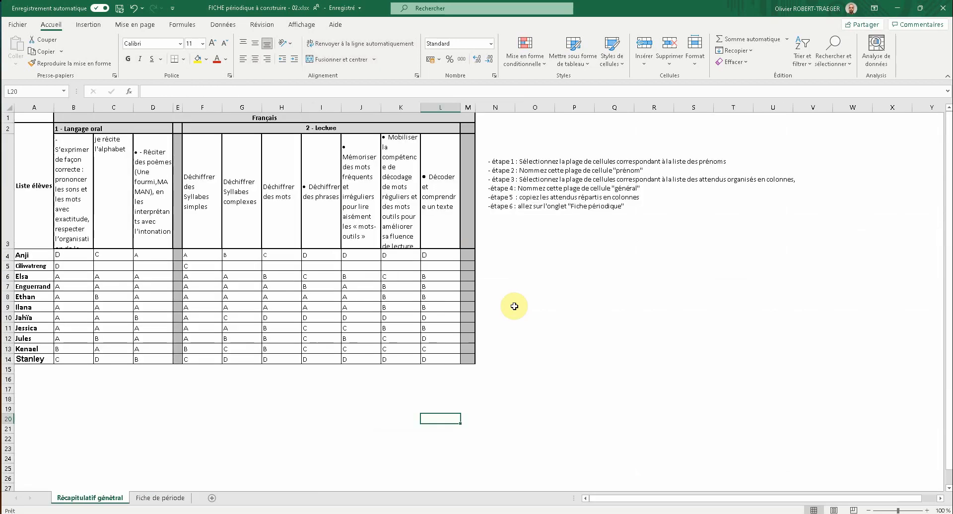
# Step: Review the étape 1 instruction and compare the first pupil's grades in row 4 with the Fiche de période layout
pyautogui.moveTo(492, 161); pyautogui.dragTo(726, 161)
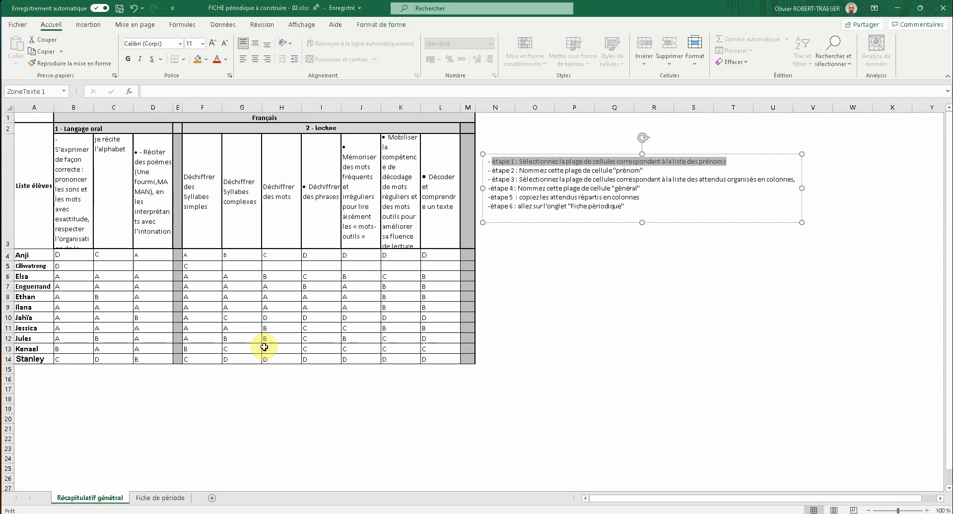
pyautogui.click(64, 398)
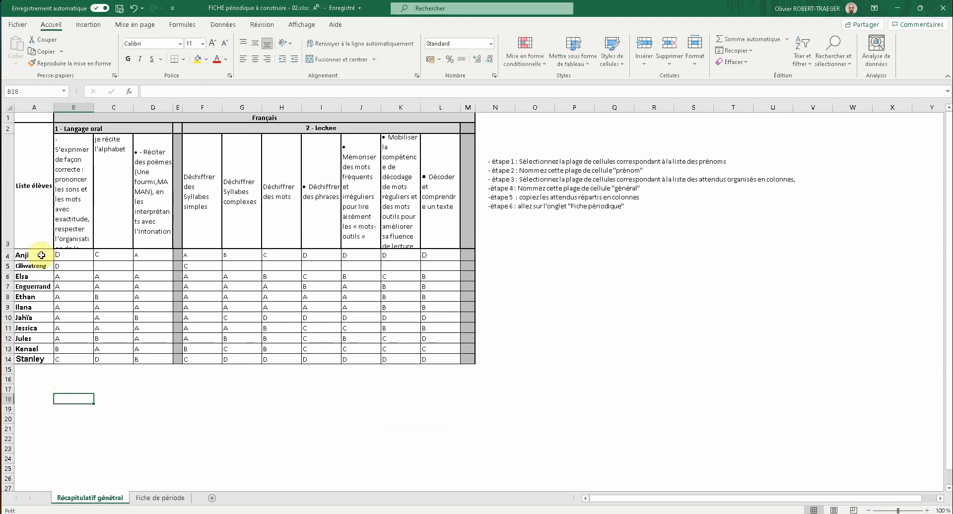
pyautogui.hotkey('ctrl', 'pagedown')
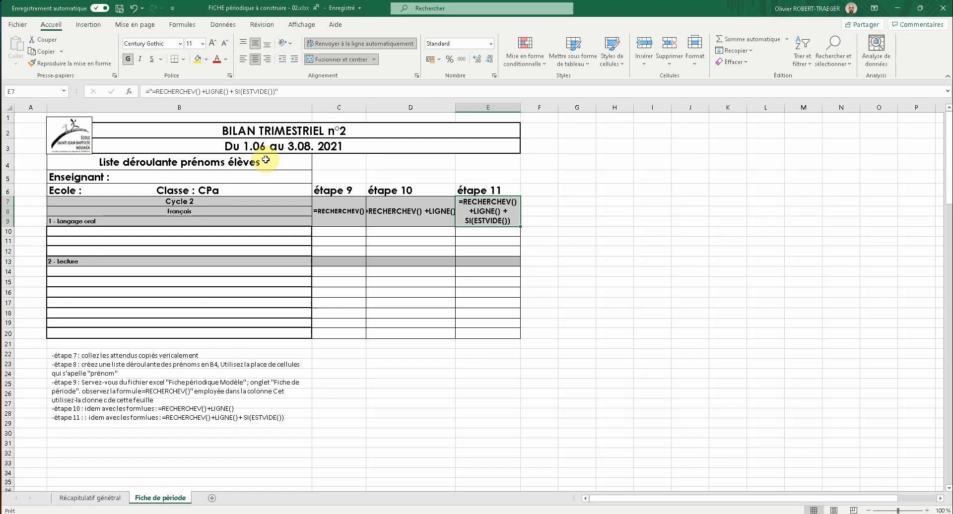
pyautogui.hotkey('ctrl', 'pageup')
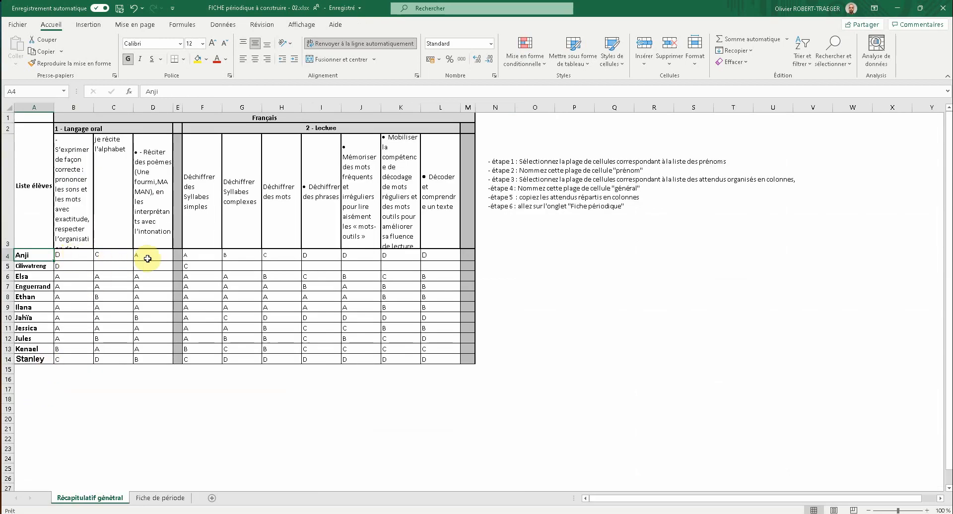
pyautogui.click(70, 257)
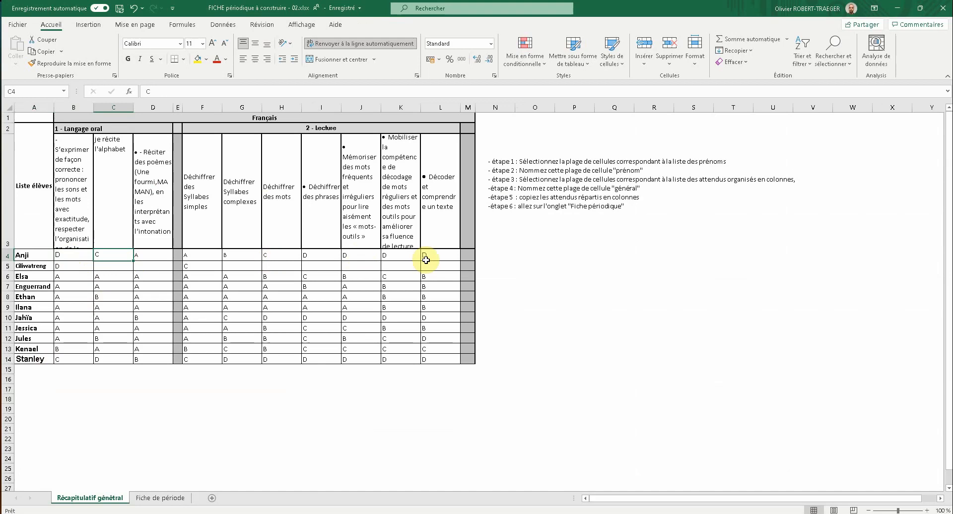
pyautogui.click(159, 502)
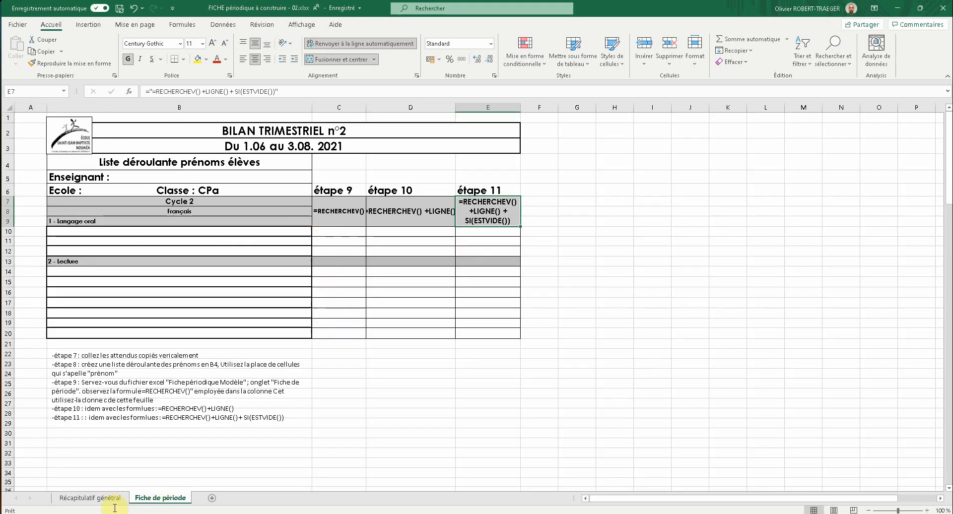
pyautogui.click(99, 500)
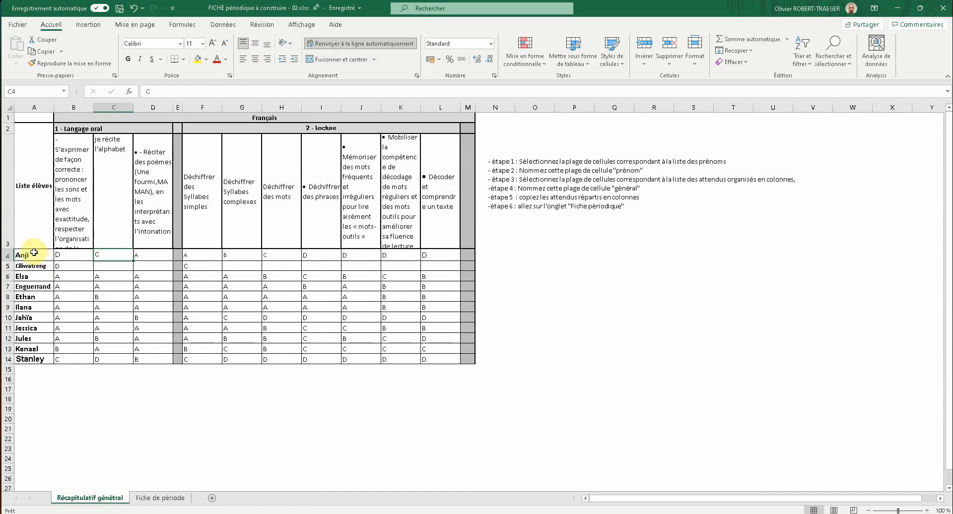
# Step: Name the pupil list range A4:A14 on the Récapitulatif génétral sheet "prénom"
pyautogui.moveTo(32, 256); pyautogui.dragTo(37, 358)
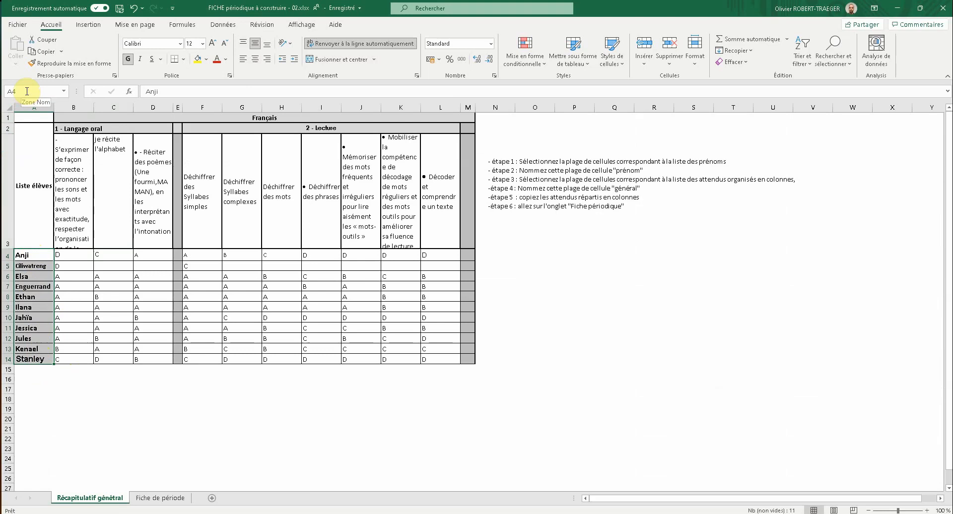
pyautogui.click(27, 91)
pyautogui.write('prén')
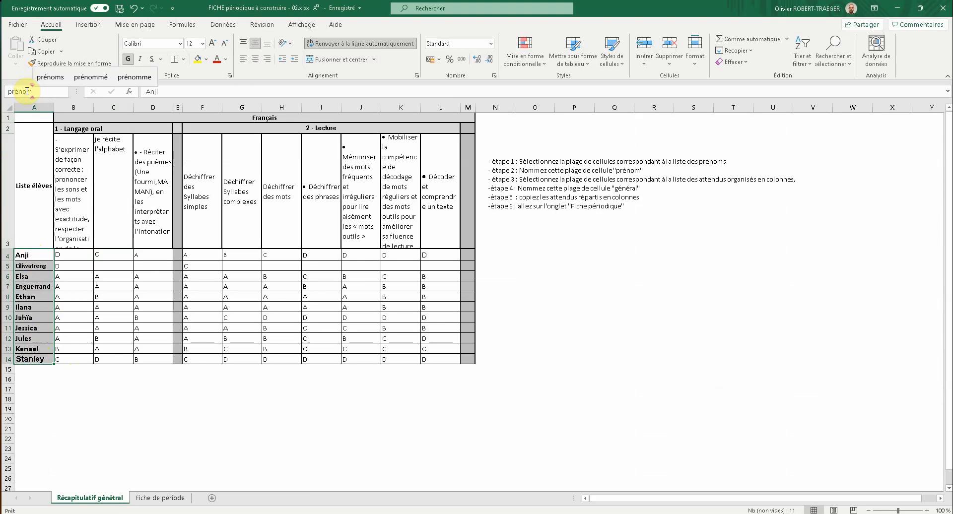
pyautogui.write('om')
pyautogui.press('Return')
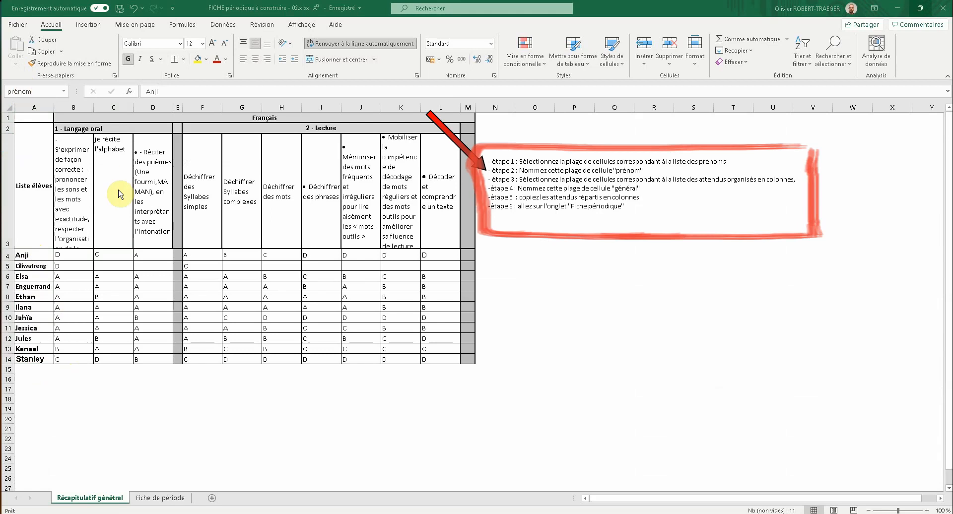
# Step: Check the name assigned to the pupil list by selecting single cells and then the whole range A4:A14
pyautogui.click(99, 277)
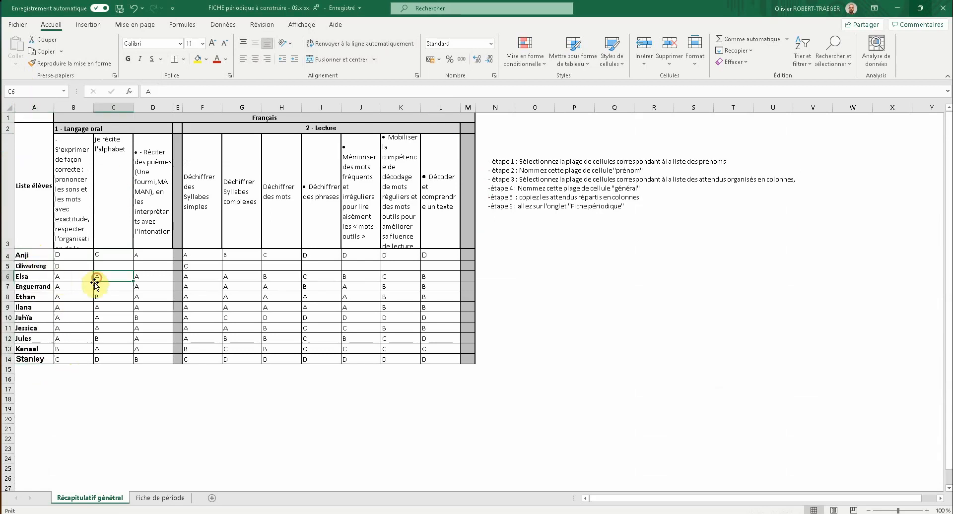
pyautogui.click(30, 288)
pyautogui.click(28, 275)
pyautogui.click(25, 298)
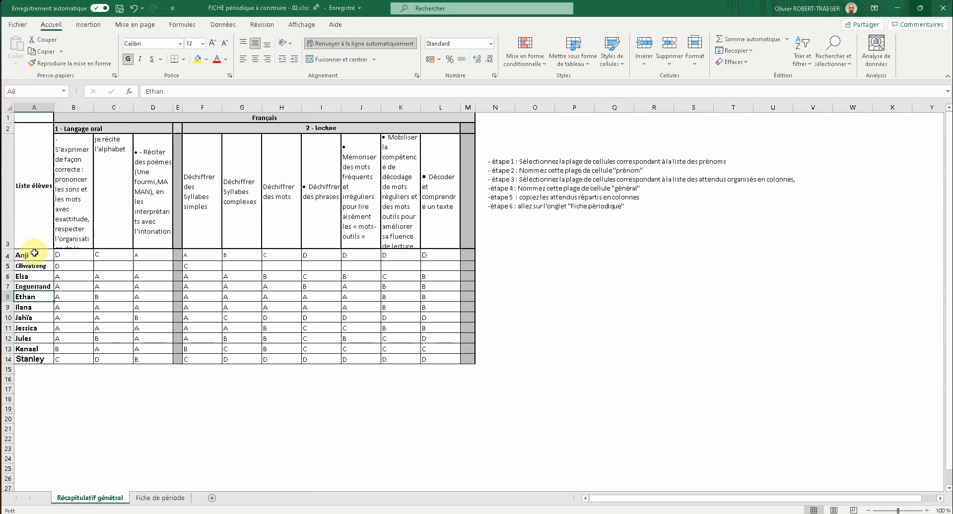
pyautogui.moveTo(35, 254); pyautogui.dragTo(32, 358)
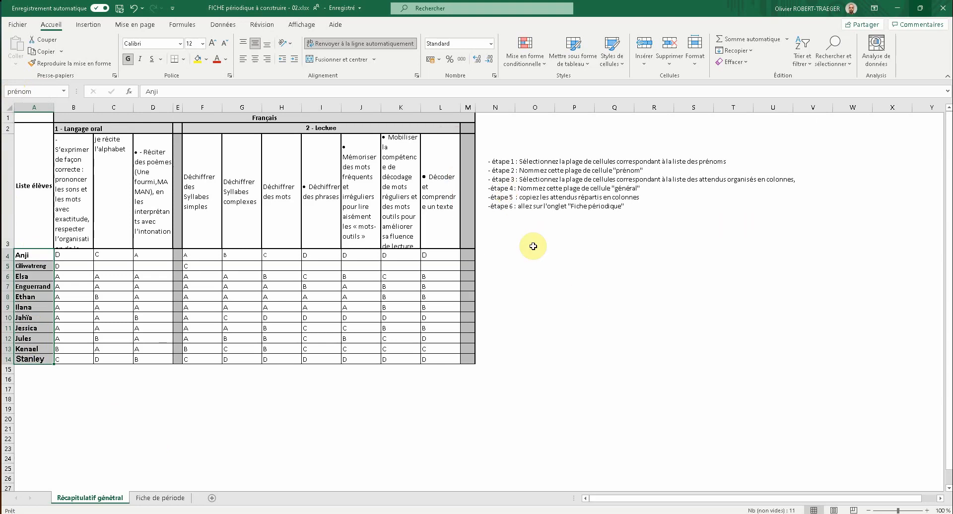
# Step: Copy the three Langage oral criteria in B3:D3 and paste them transposed into Fiche de période from cell B10
pyautogui.click(505, 198)
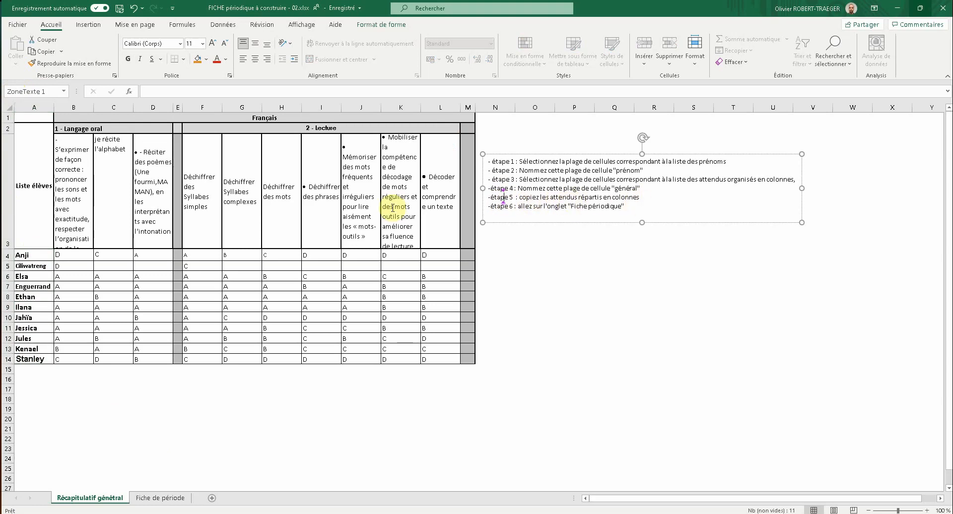
pyautogui.click(160, 498)
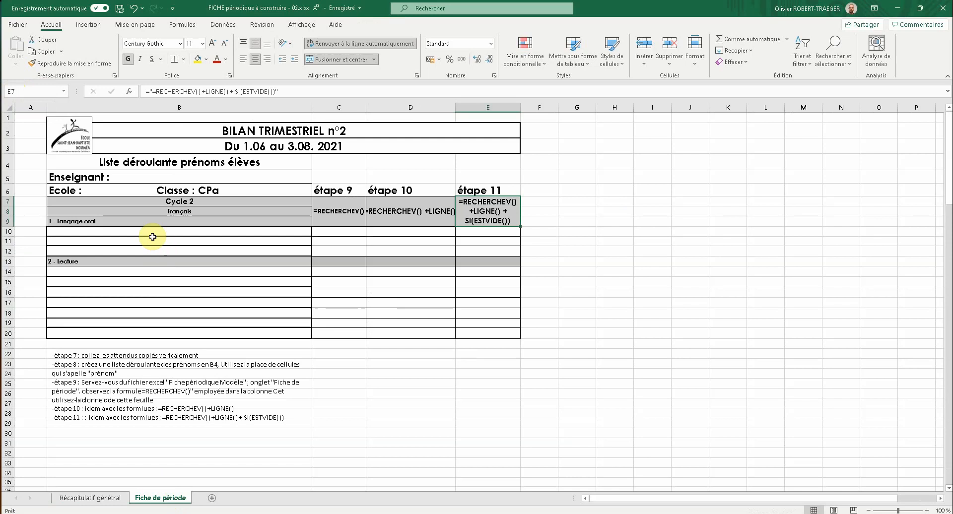
pyautogui.click(110, 498)
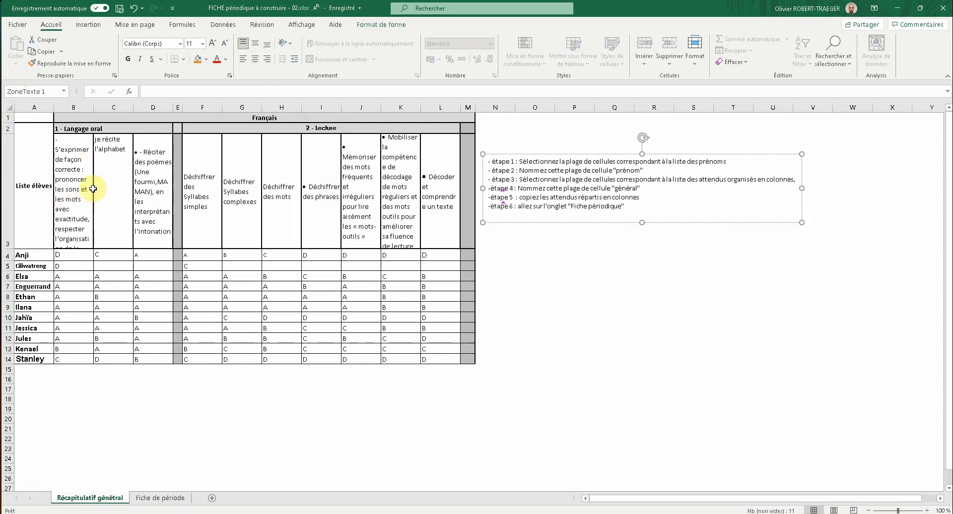
pyautogui.moveTo(74, 171); pyautogui.dragTo(147, 177)
pyautogui.hotkey('ctrl', 'c')
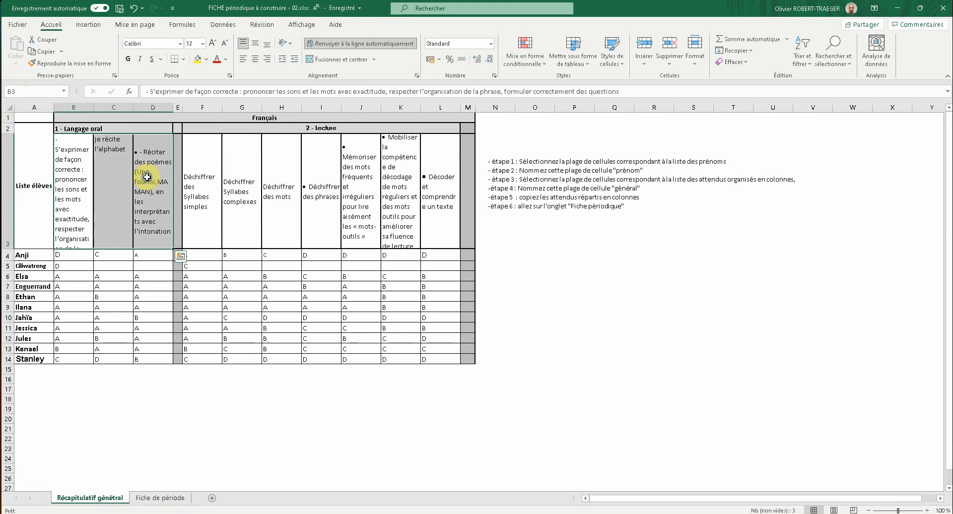
pyautogui.rightClick(176, 204)
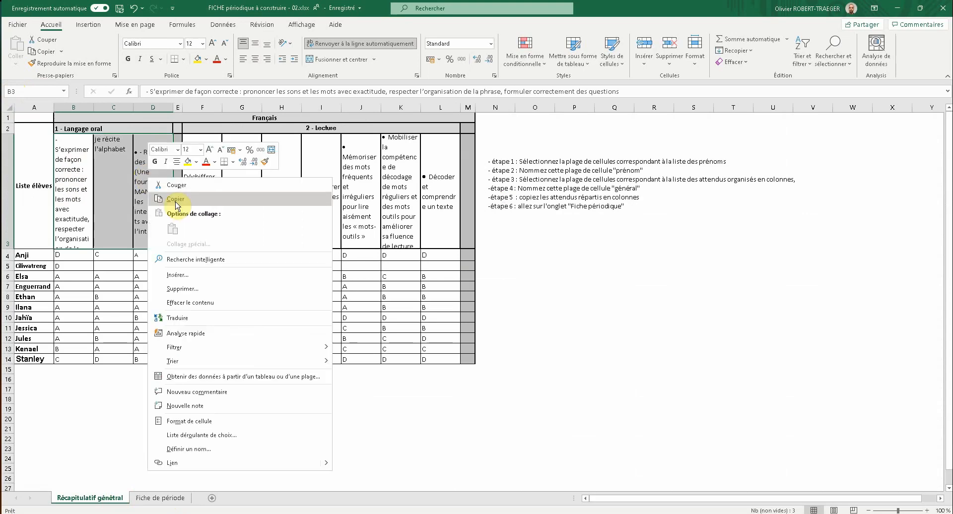
pyautogui.click(176, 204)
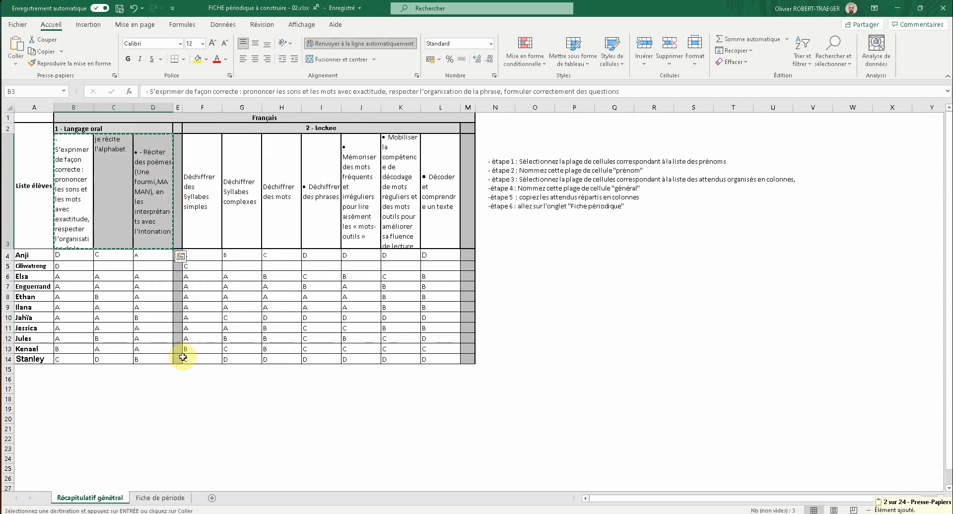
pyautogui.click(169, 499)
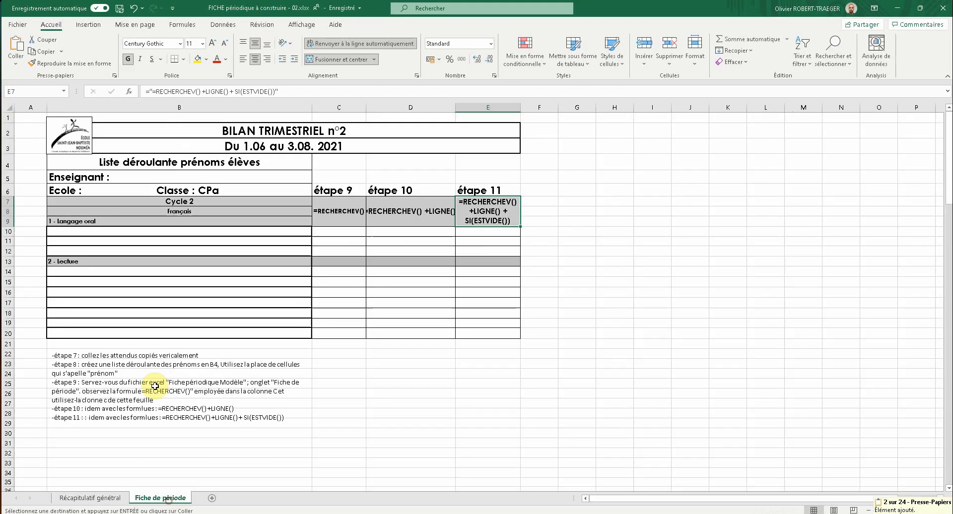
pyautogui.rightClick(106, 232)
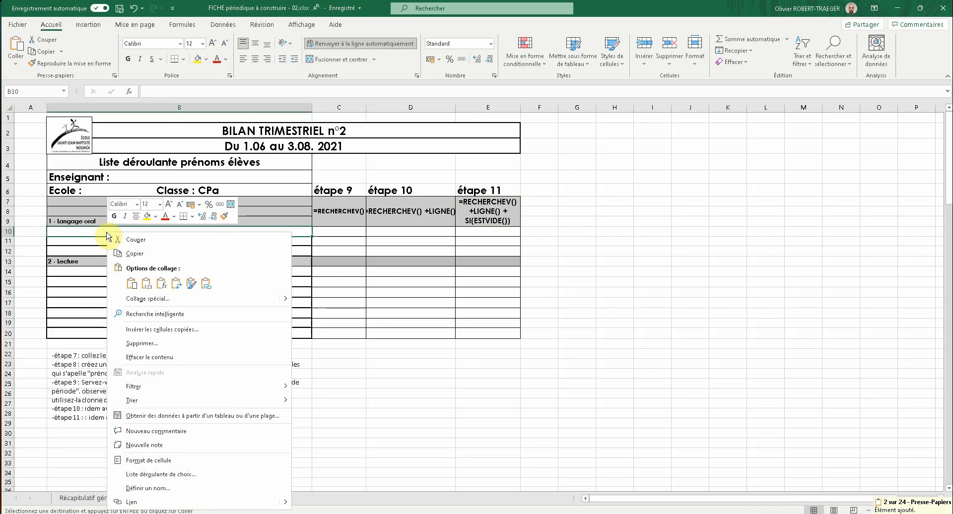
pyautogui.click(176, 283)
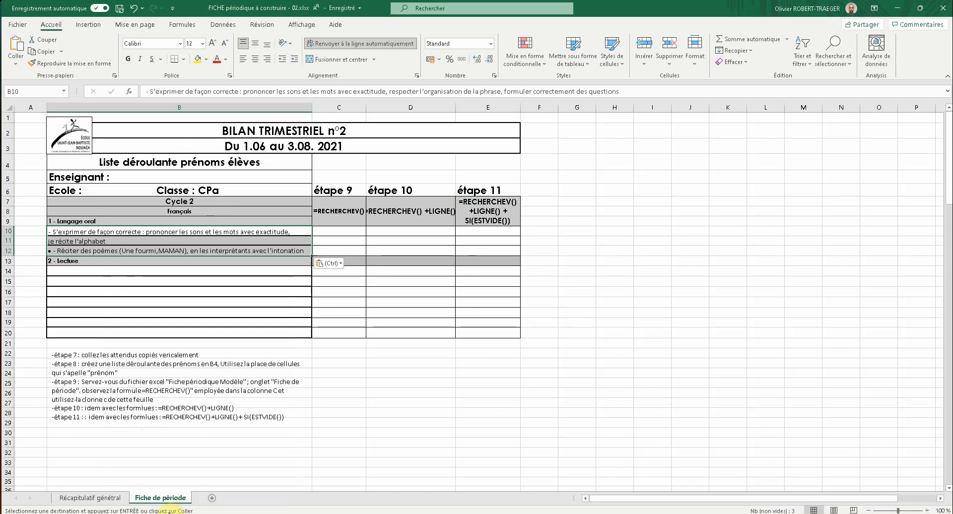
# Step: Copy the seven Lecture criteria in F3:L3, paste them transposed into Fiche de période from B14, and return to the Récapitulatif génétral sheet
pyautogui.click(111, 498)
pyautogui.moveTo(198, 195); pyautogui.dragTo(430, 199)
pyautogui.rightClick(429, 199)
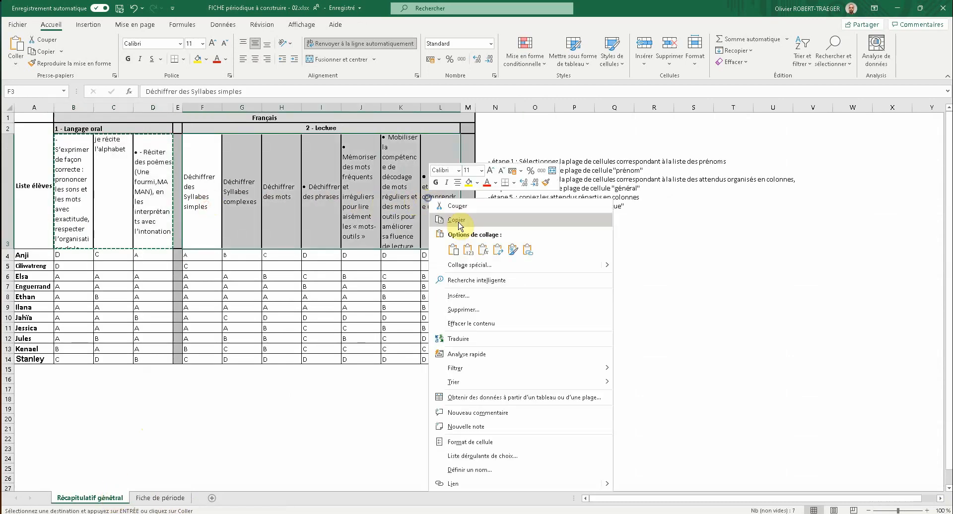
pyautogui.click(476, 226)
pyautogui.click(171, 497)
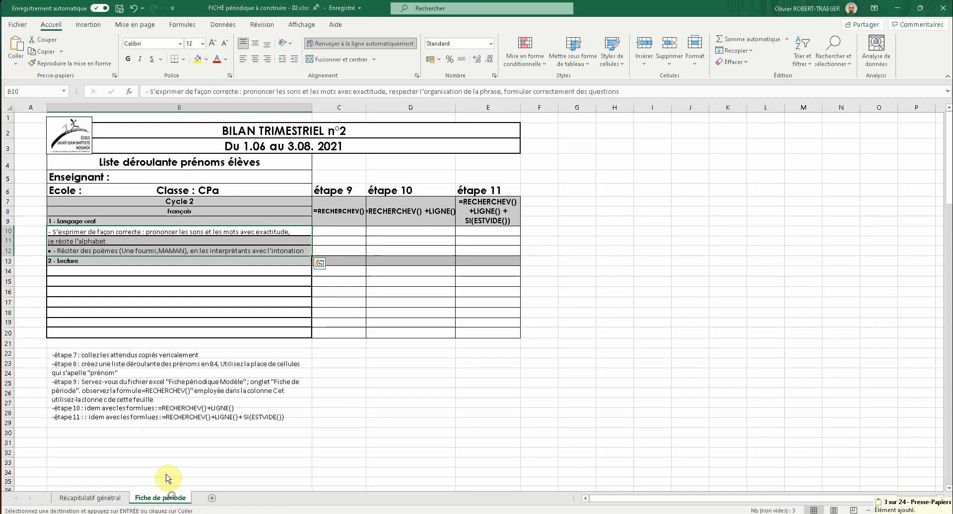
pyautogui.rightClick(69, 271)
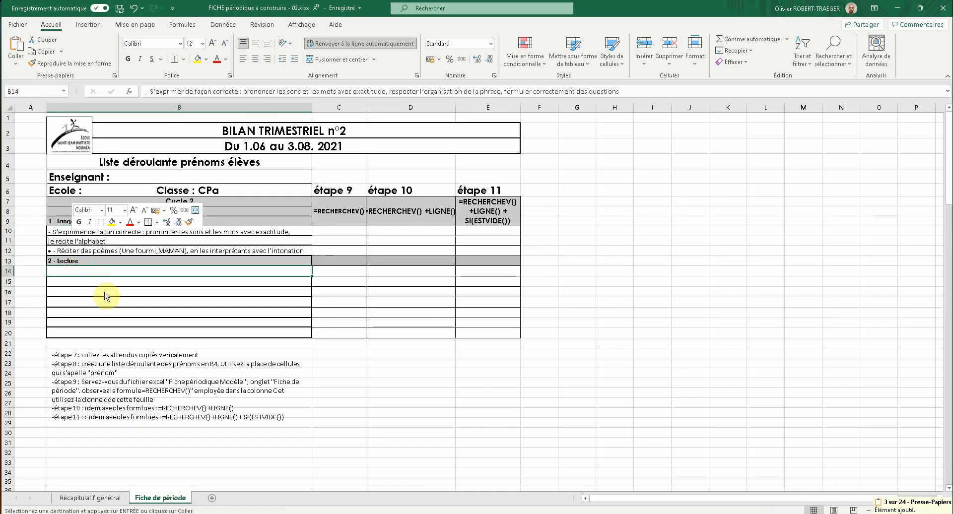
pyautogui.click(141, 293)
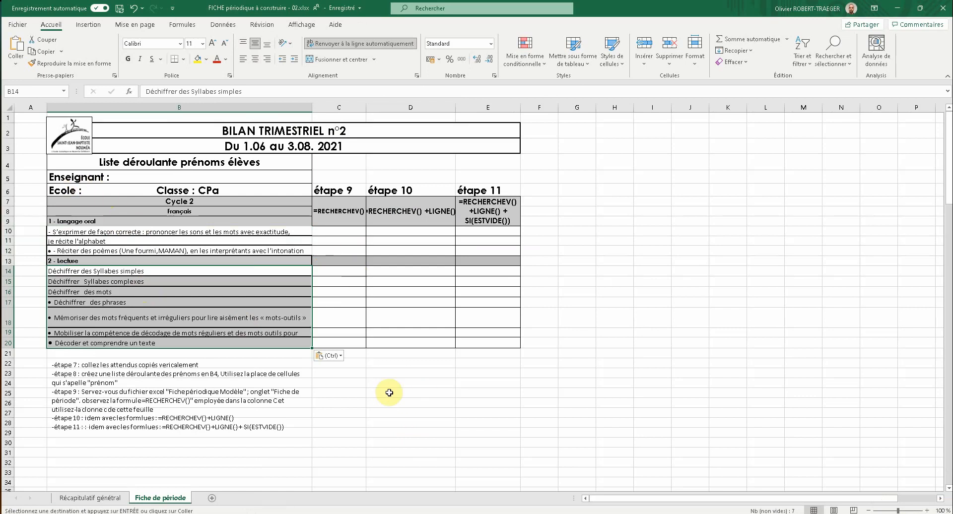
pyautogui.click(95, 498)
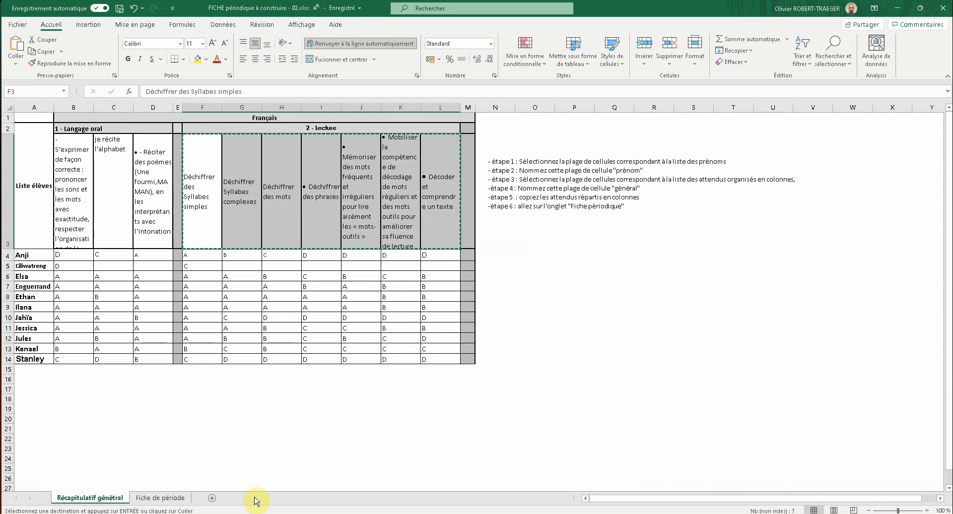
# Step: Check the name of the pupil list A4:A14 on Récapitulatif génétral, with cell B4 selected on Fiche de période as the drop-down's target
pyautogui.click(174, 498)
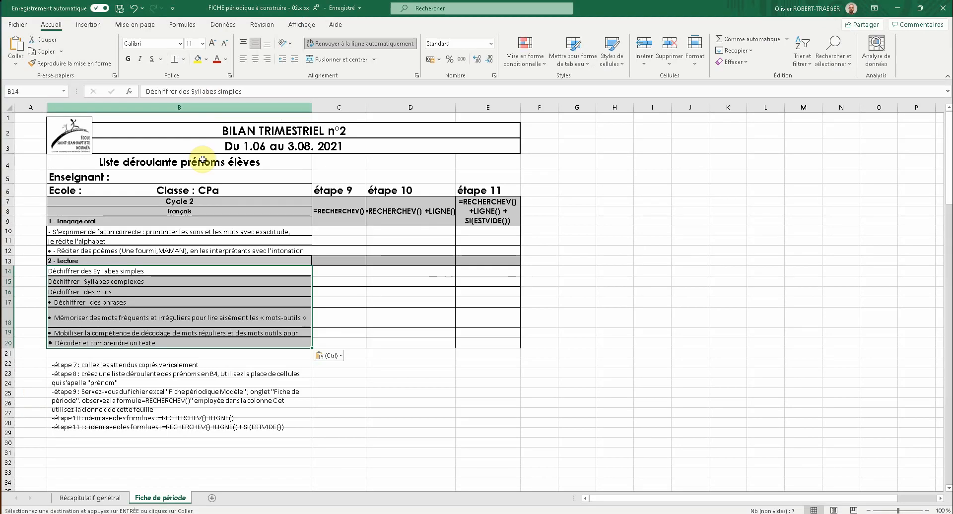
pyautogui.click(201, 164)
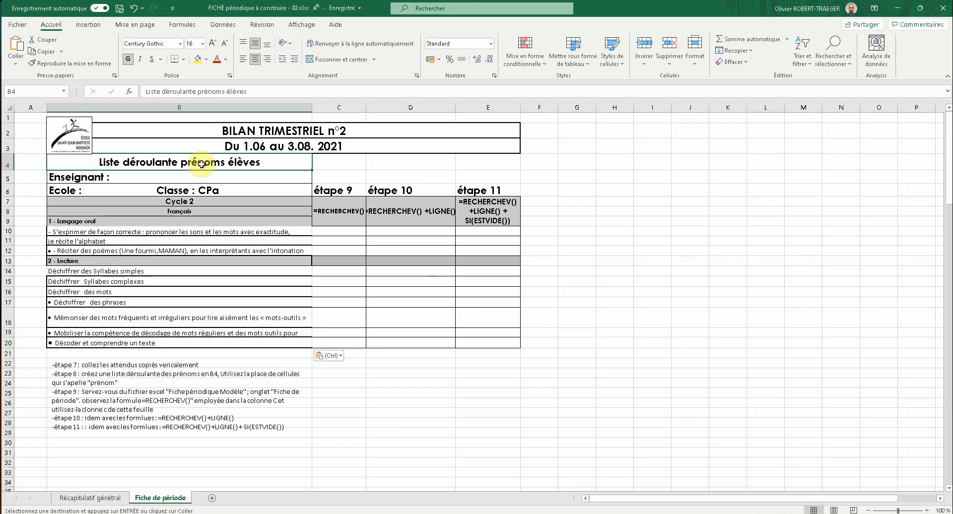
pyautogui.click(121, 498)
pyautogui.moveTo(37, 255); pyautogui.dragTo(32, 358)
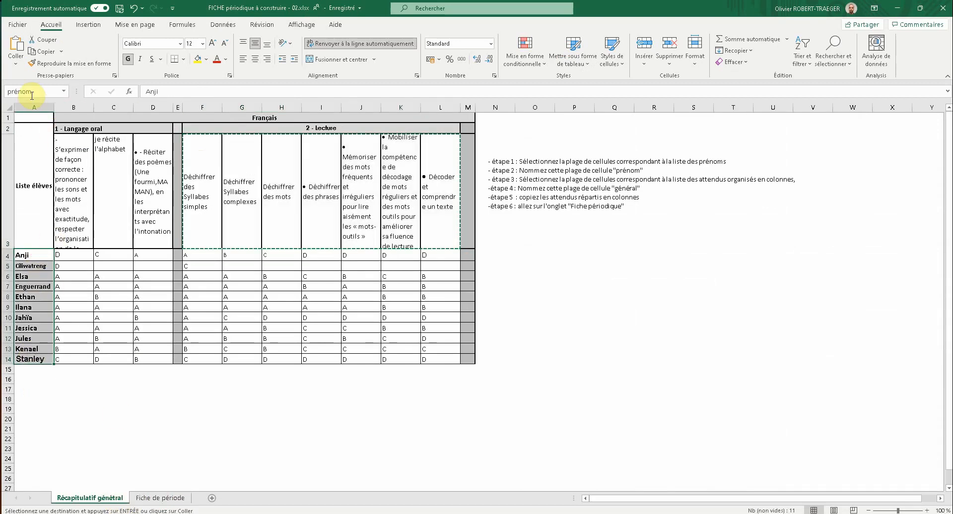
pyautogui.click(177, 503)
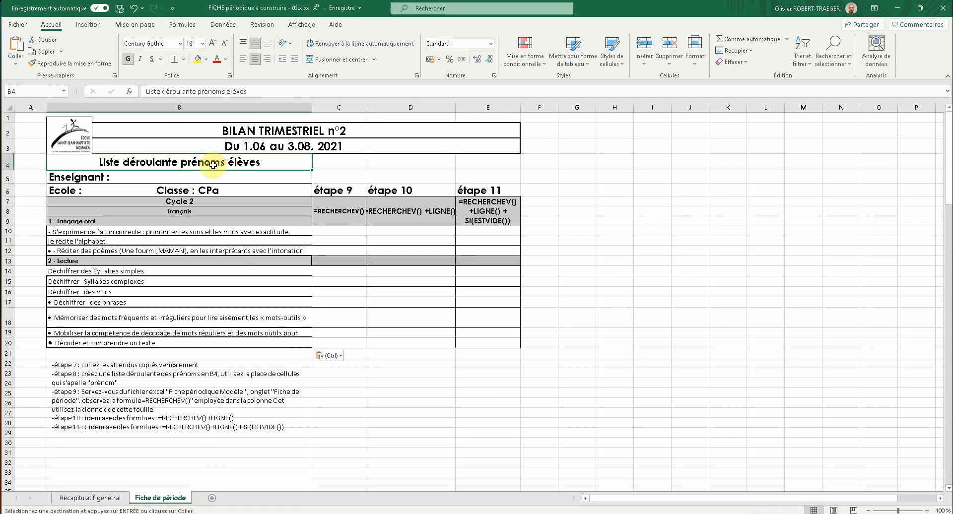
# Step: Add a list data validation with source =prénom to cell B4 and choose the fifth pupil from the resulting drop-down
pyautogui.click(218, 27)
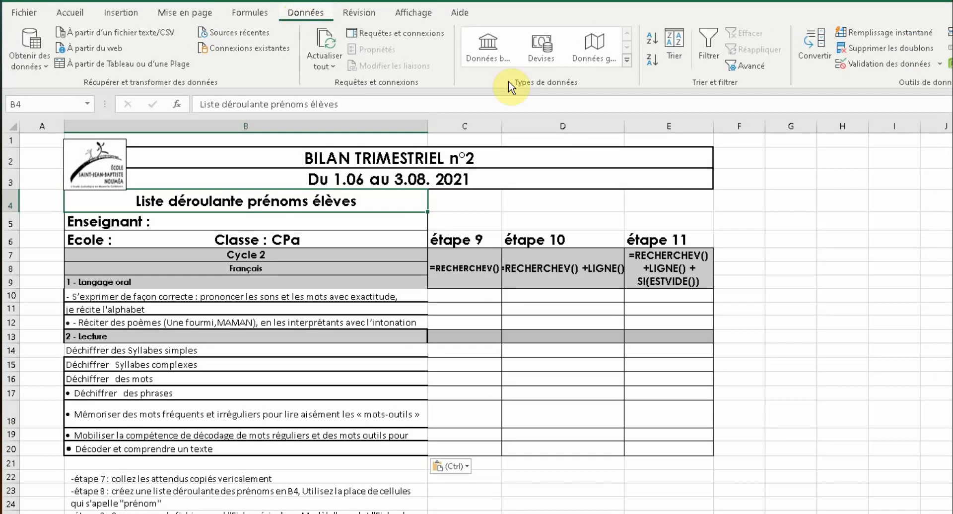
pyautogui.click(888, 64)
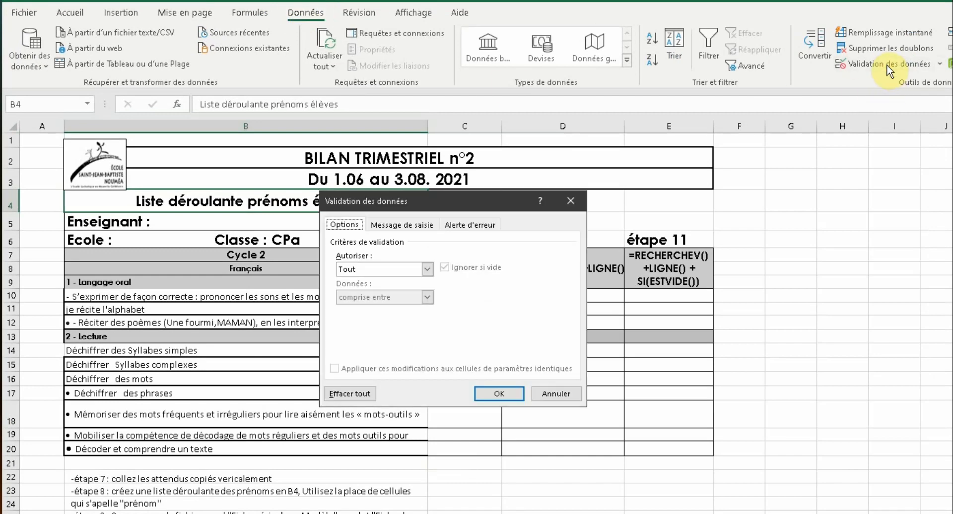
pyautogui.click(427, 271)
pyautogui.click(396, 302)
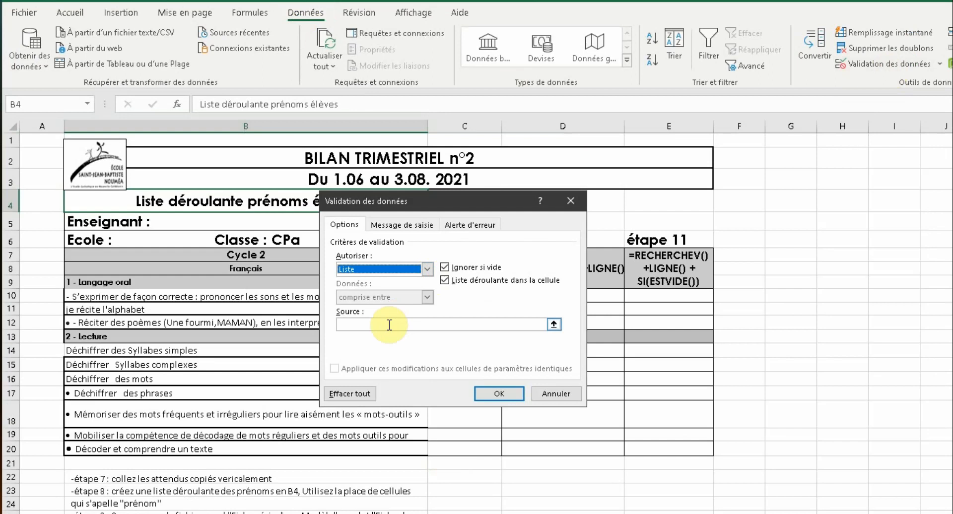
pyautogui.click(388, 327)
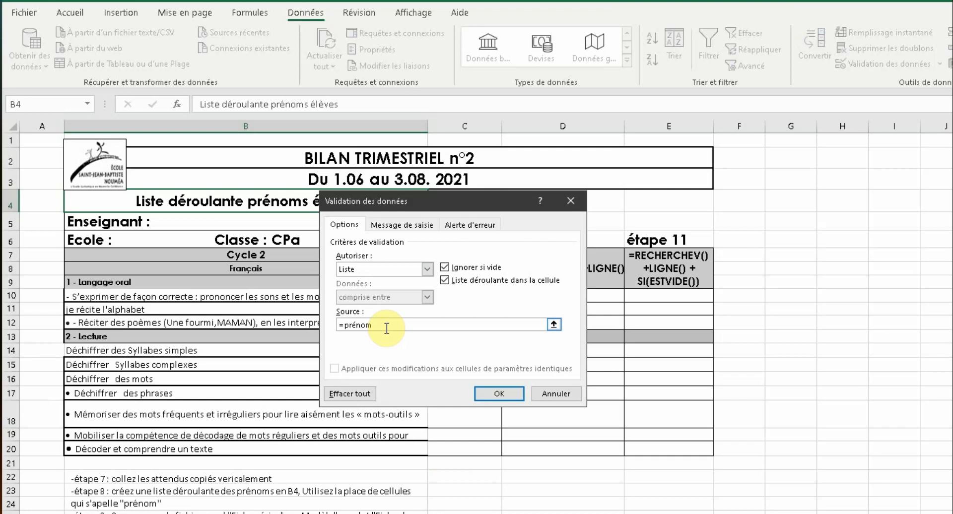
pyautogui.click(499, 394)
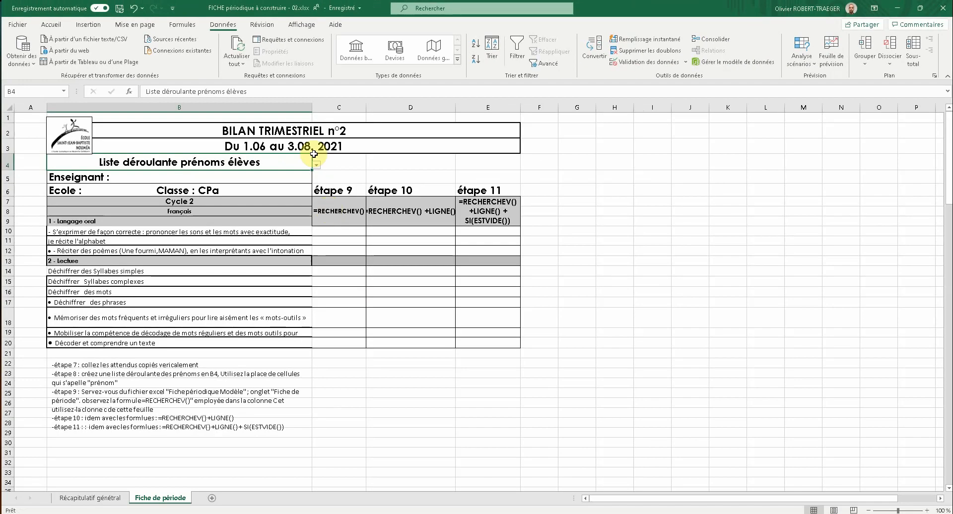
pyautogui.click(316, 165)
pyautogui.click(296, 185)
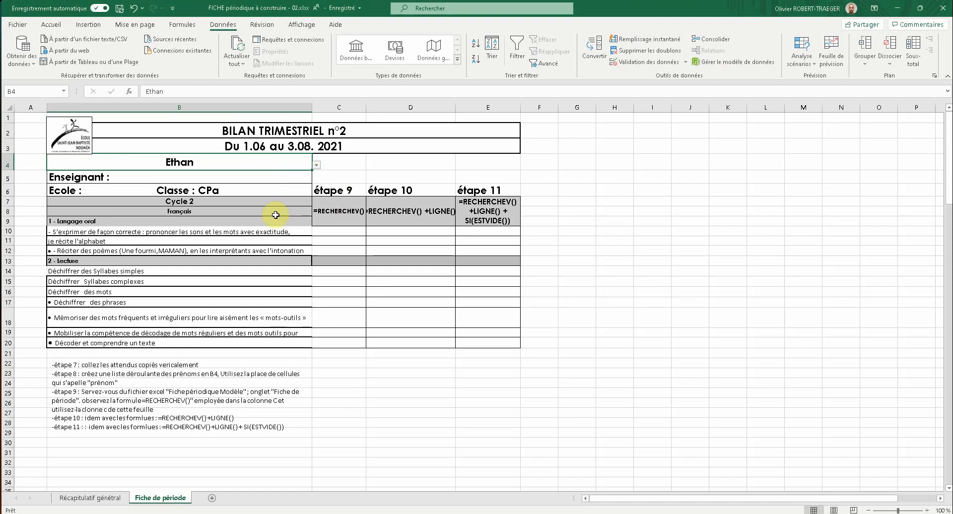
# Step: Trace the selected pupil's first Langage oral grade from cell B8 of Récapitulatif génétral to its target cell C10 on Fiche de période
pyautogui.click(110, 395)
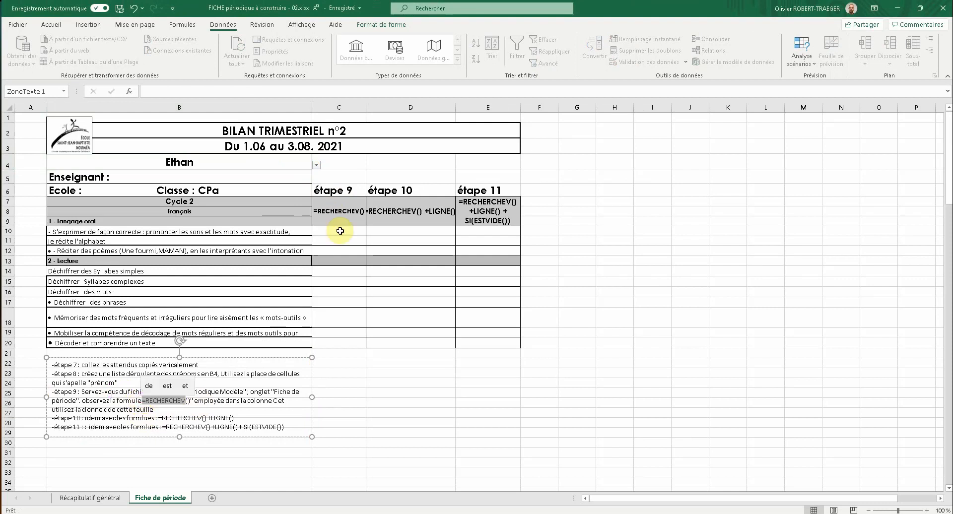
pyautogui.click(204, 162)
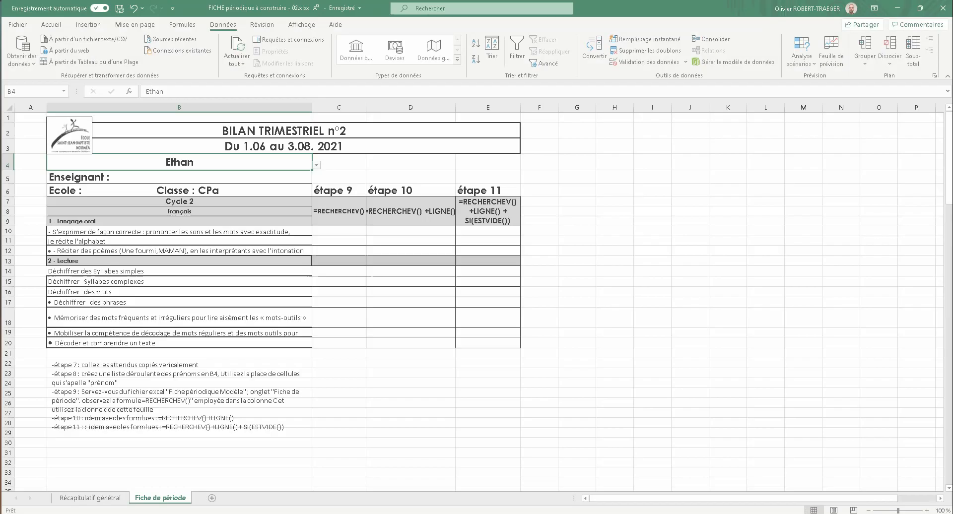
pyautogui.click(90, 498)
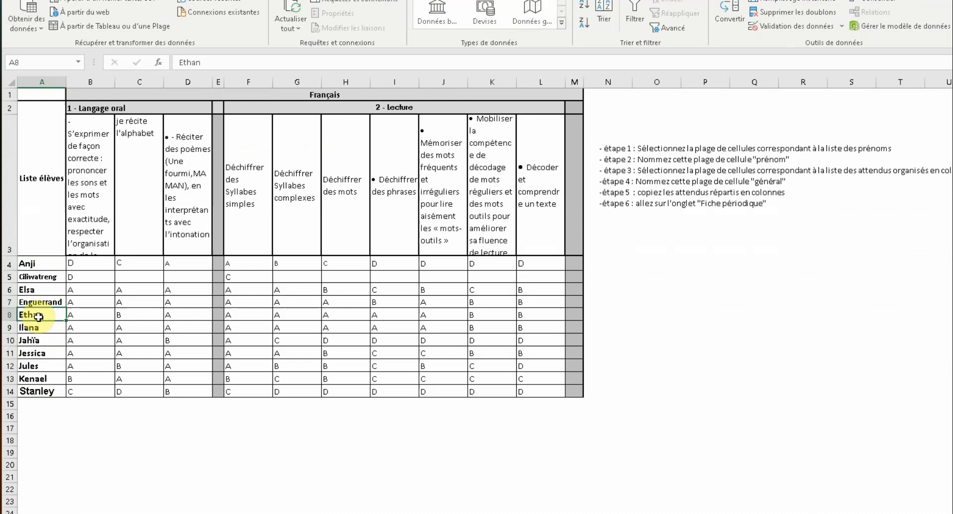
pyautogui.click(42, 297)
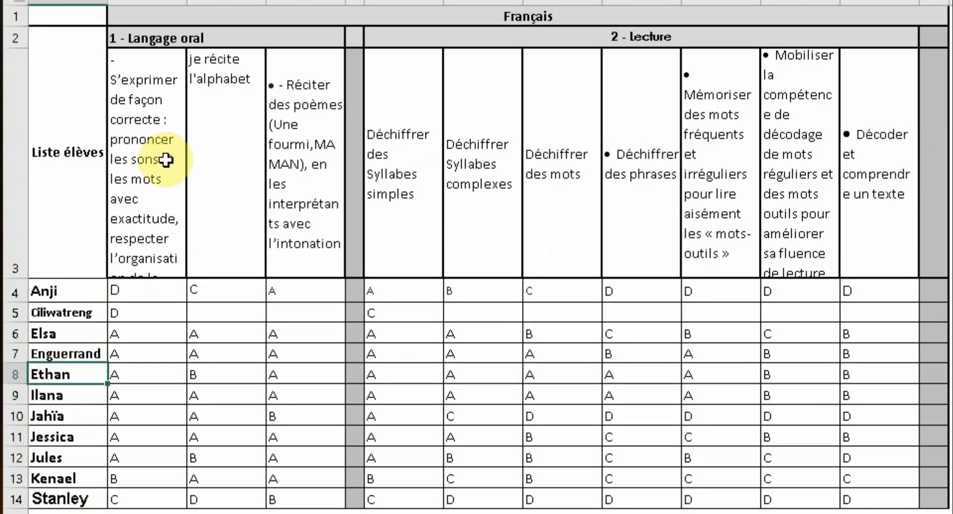
pyautogui.click(160, 130)
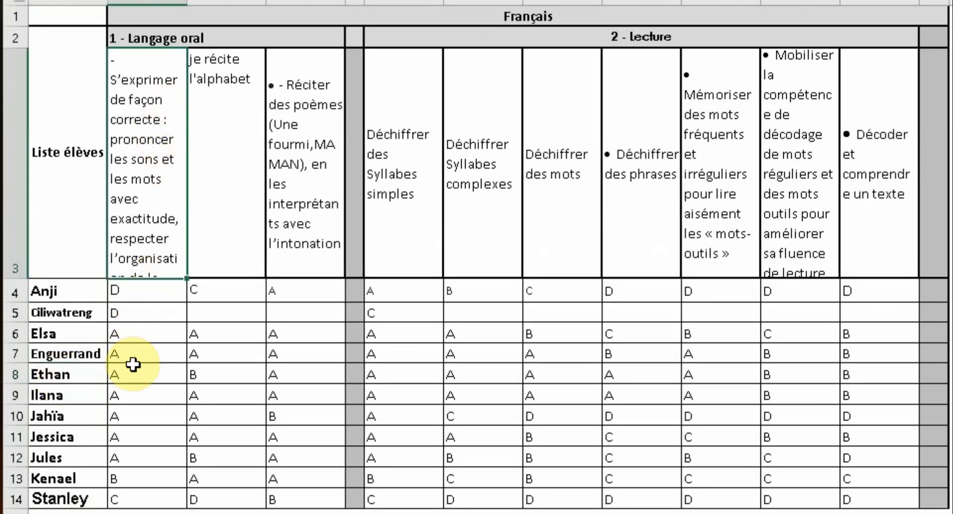
pyautogui.click(145, 382)
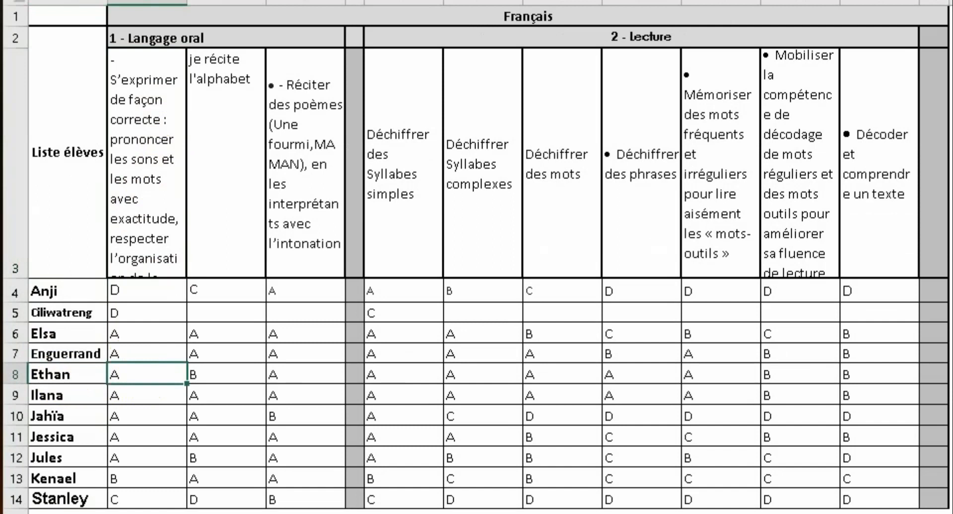
pyautogui.hotkey('ctrl', 'pagedown')
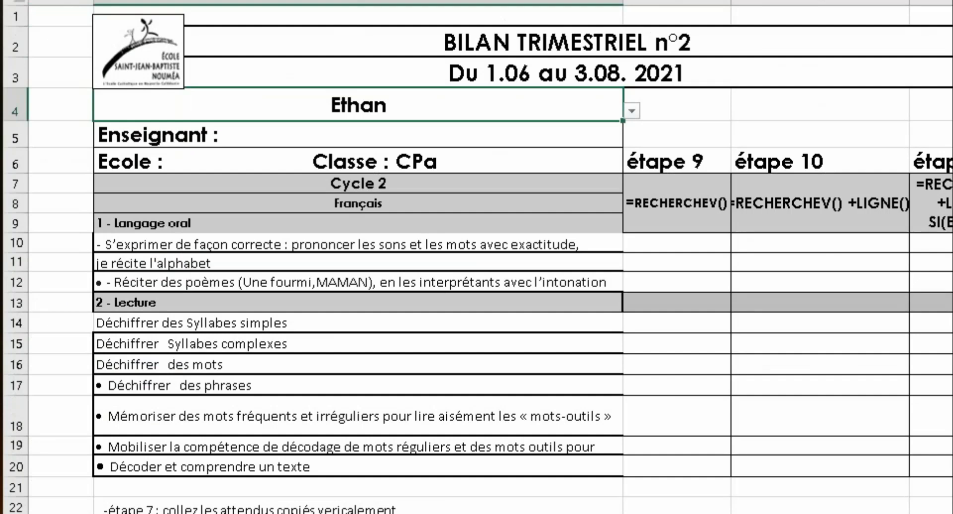
pyautogui.click(694, 249)
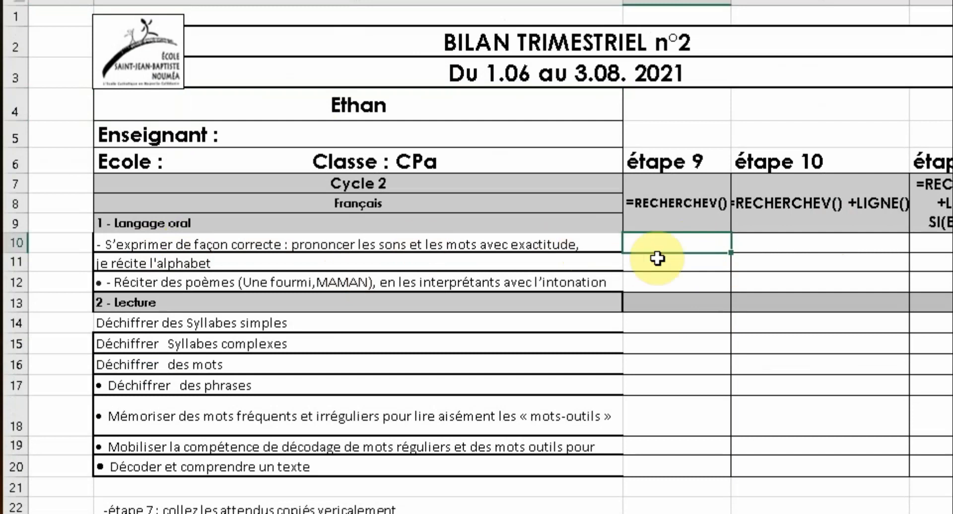
# Step: Match the second Langage oral criterion in C3 of Récapitulatif génétral with cell C11 on Fiche de période, and return to C10
pyautogui.hotkey('ctrl', 'pageup')
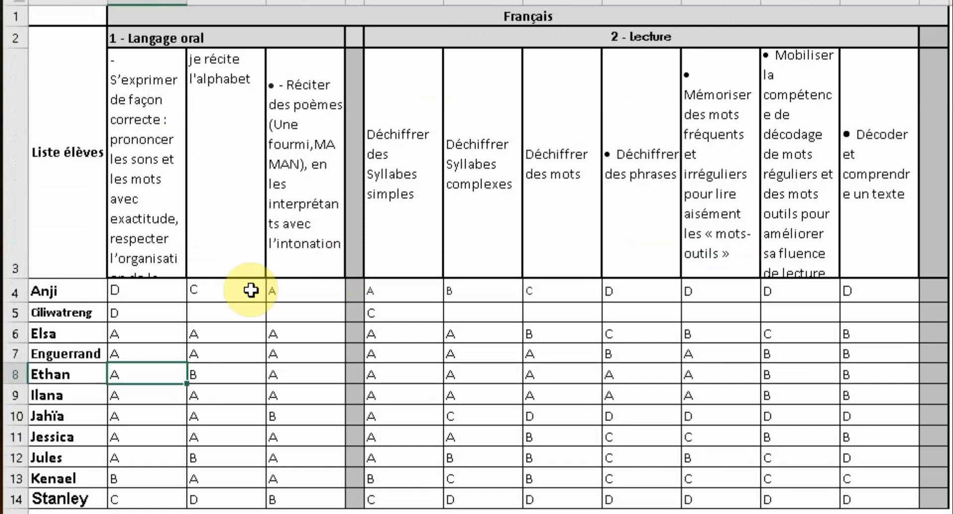
pyautogui.click(238, 136)
pyautogui.hotkey('ctrl', 'pagedown')
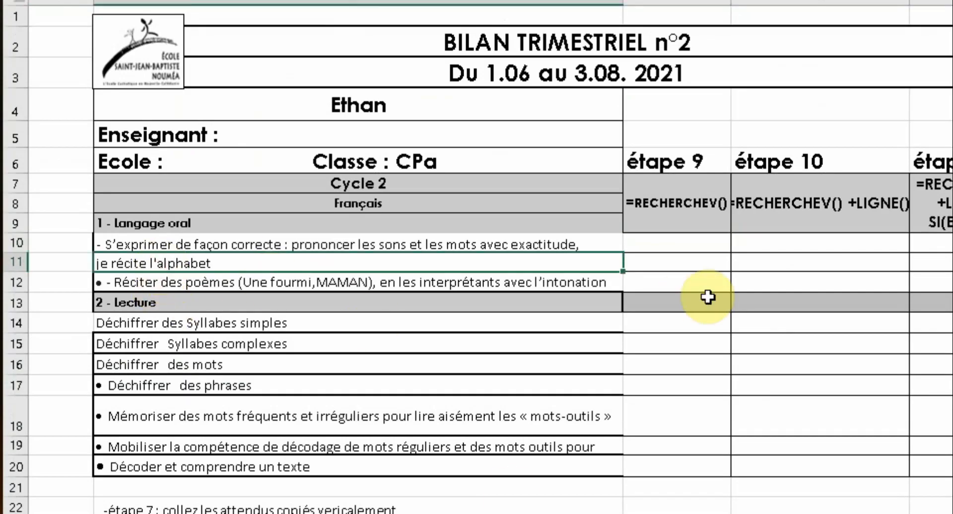
pyautogui.click(701, 260)
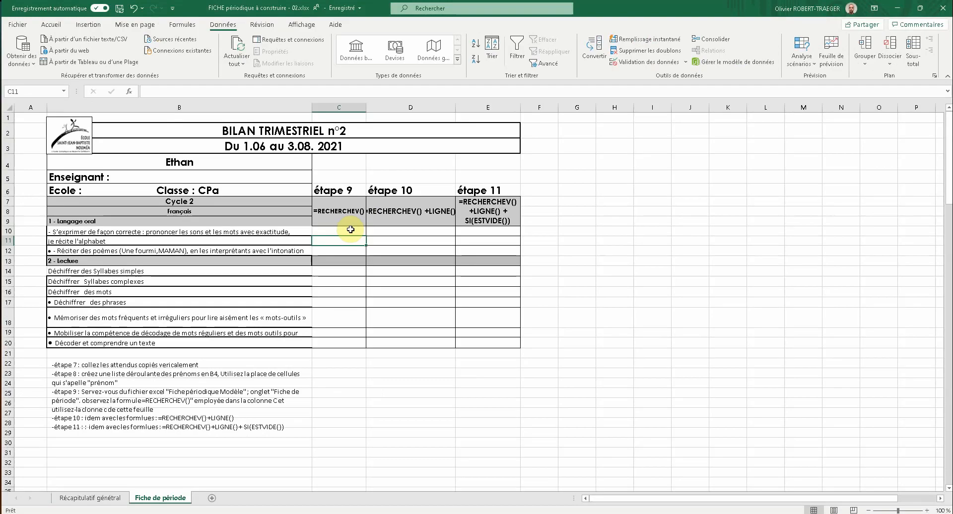
pyautogui.click(351, 229)
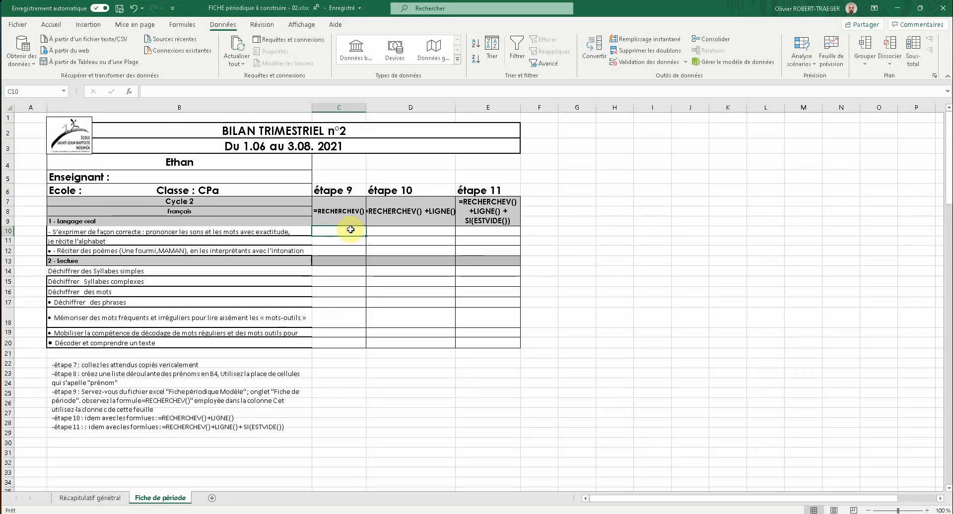
# Step: Name the range A4:L14 of pupils and grades on the Récapitulatif génétral sheet "général"
pyautogui.click(97, 500)
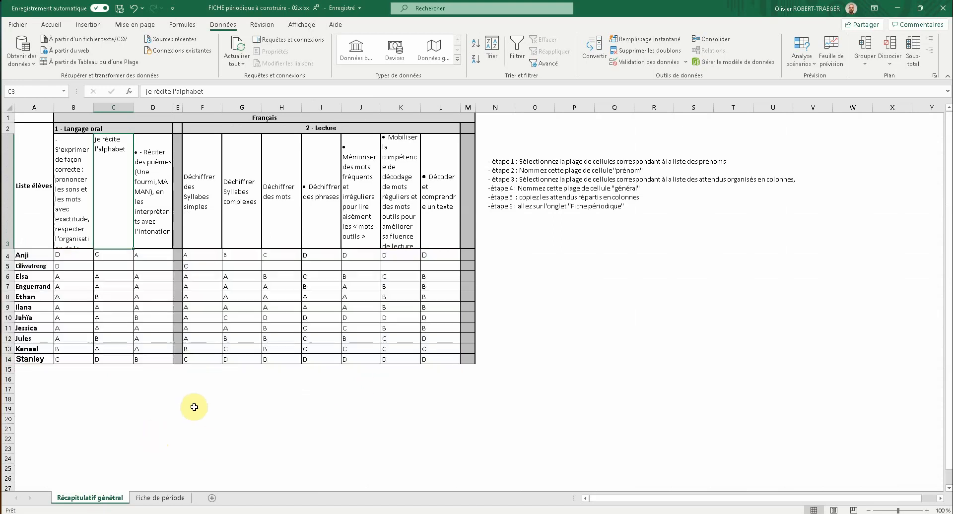
pyautogui.moveTo(26, 256); pyautogui.dragTo(447, 362)
pyautogui.click(26, 256)
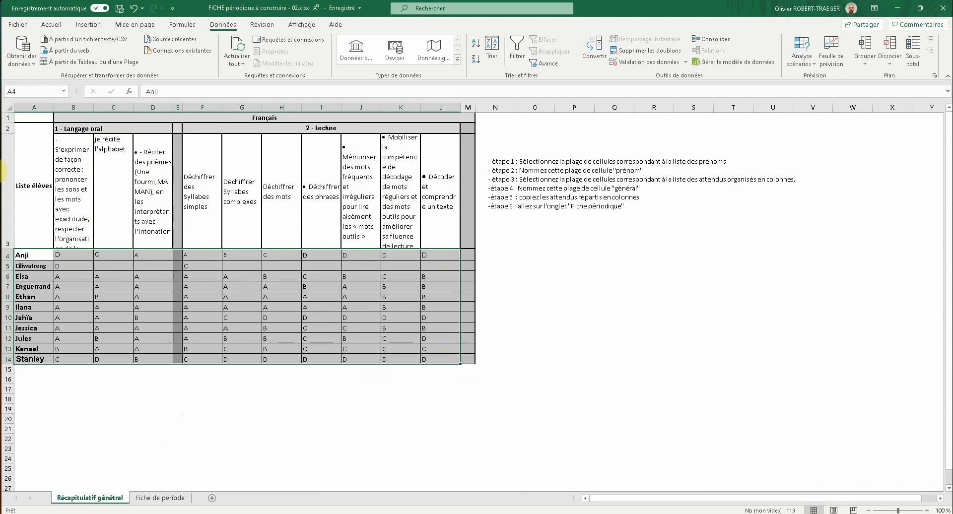
pyautogui.click(40, 93)
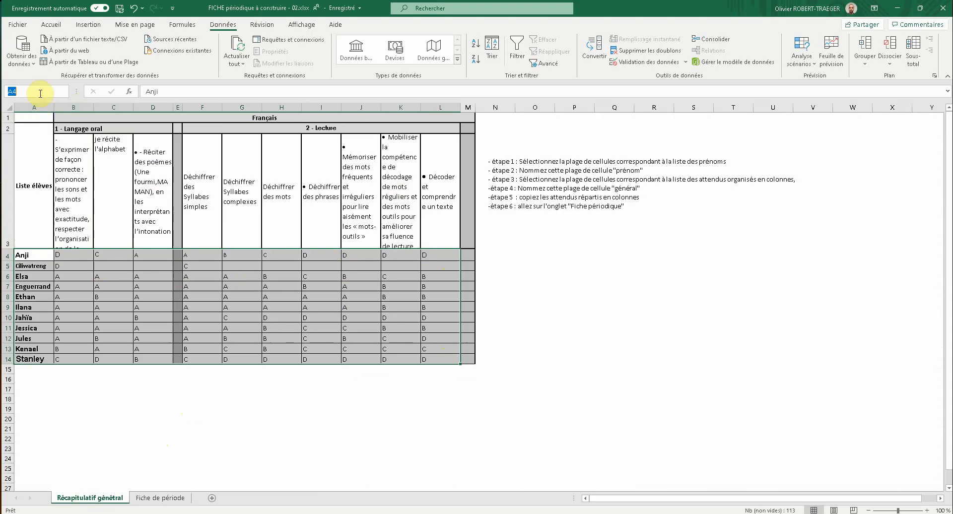
pyautogui.write('gé')
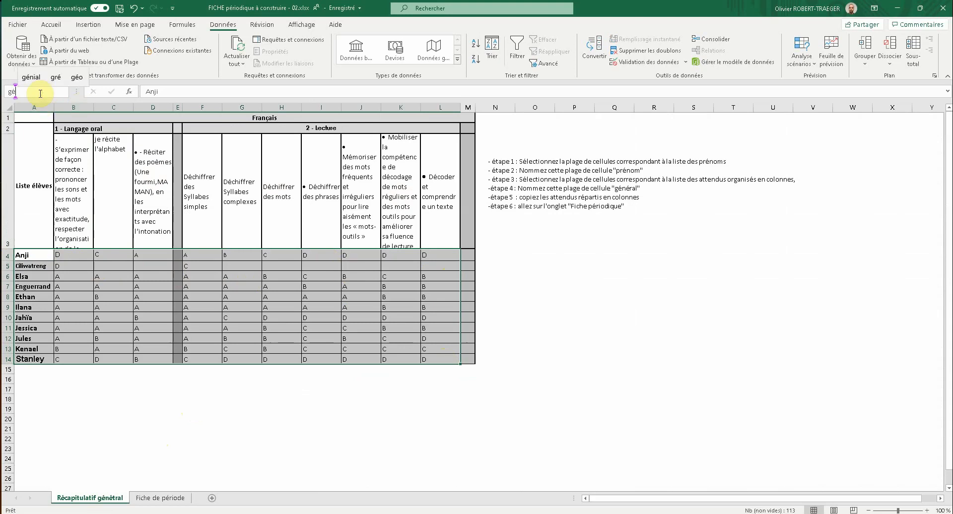
pyautogui.write('néral')
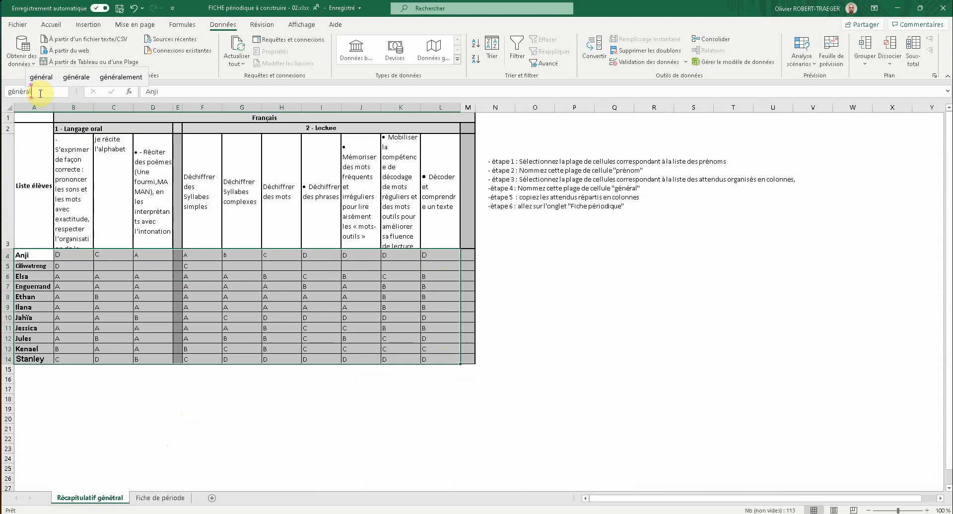
pyautogui.press('Return')
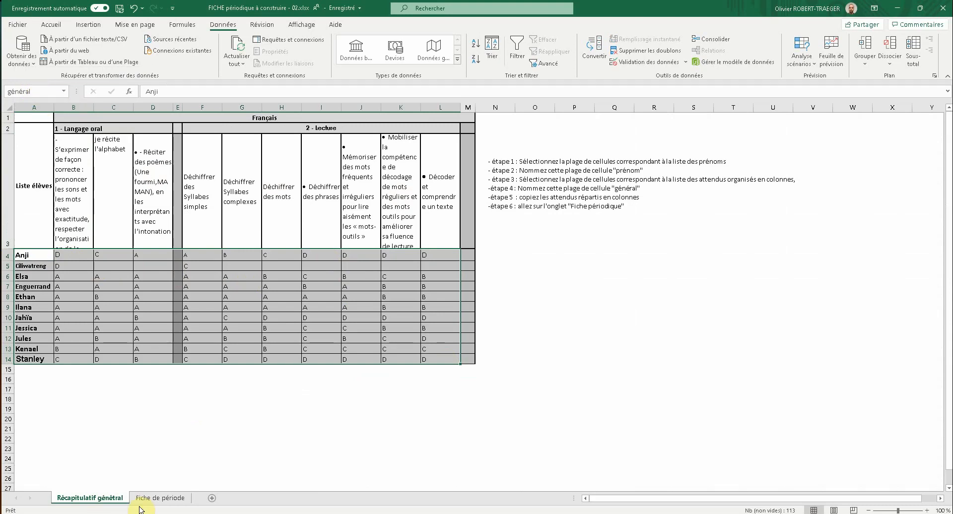
# Step: Locate the selected pupil's first Langage oral grade on Récapitulatif génétral, and return to Fiche de période
pyautogui.click(152, 498)
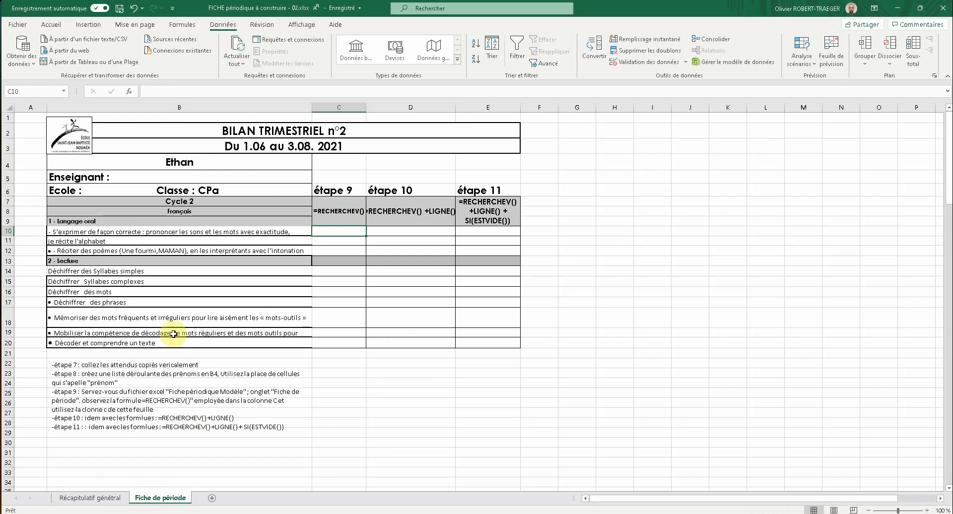
pyautogui.click(108, 500)
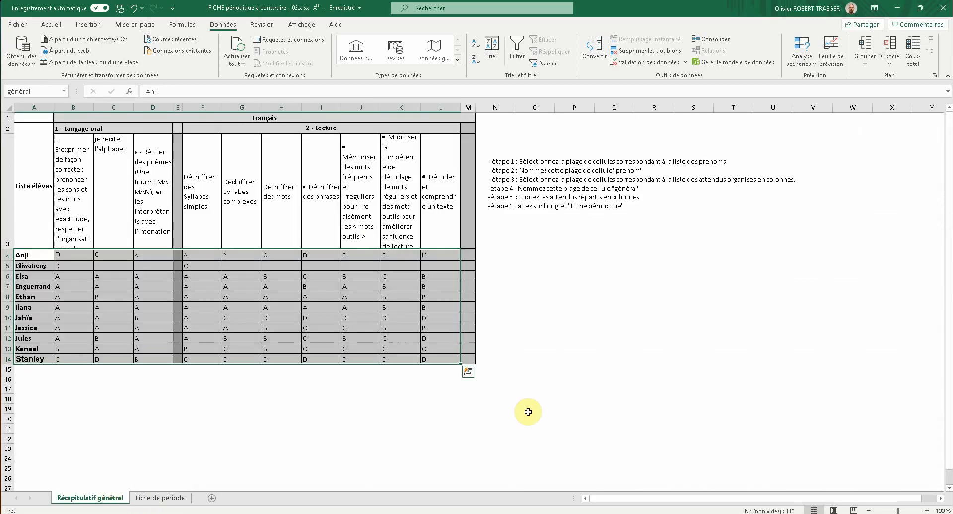
pyautogui.click(65, 297)
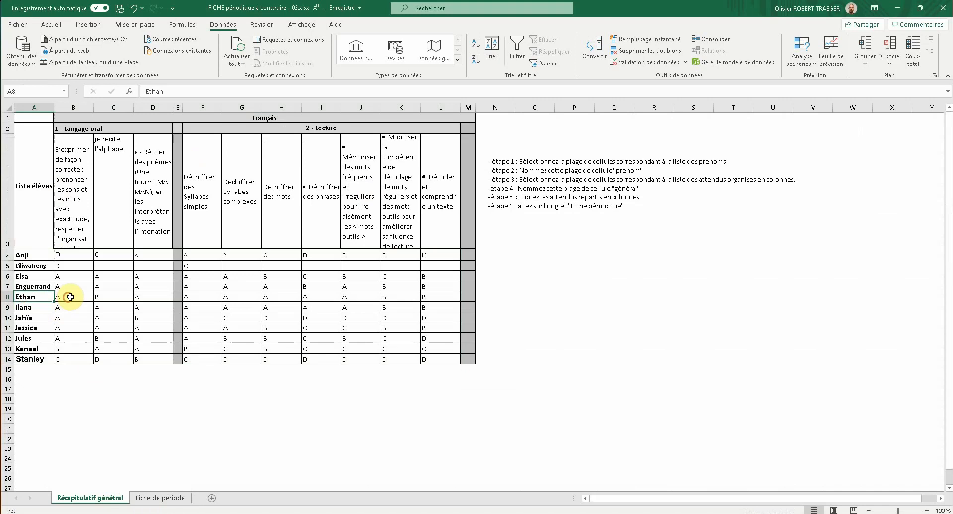
pyautogui.click(162, 498)
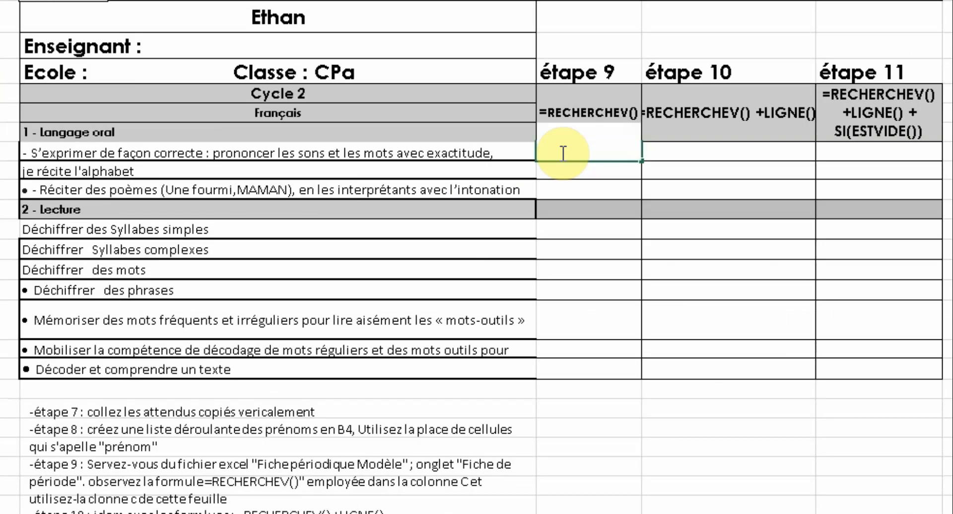
pyautogui.write('=rec')
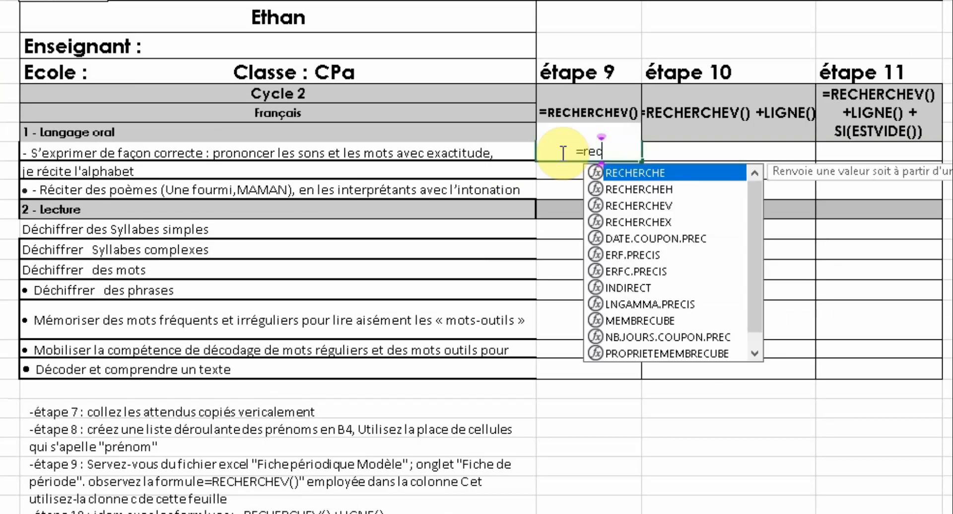
pyautogui.write('he')
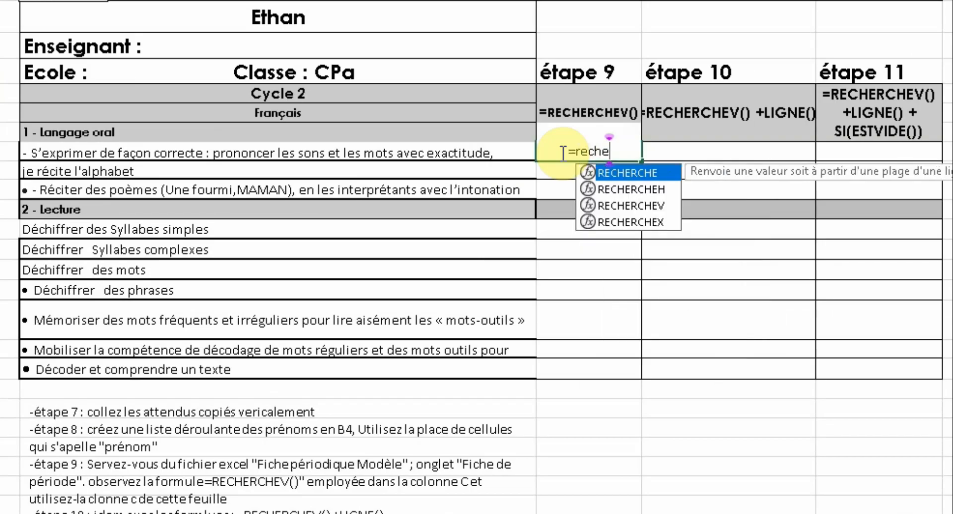
pyautogui.doubleClick(645, 203)
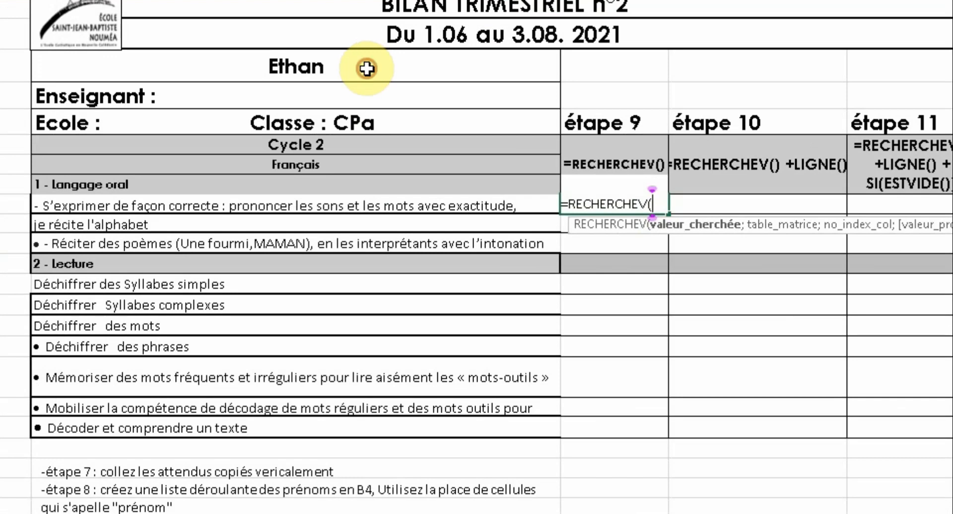
pyautogui.click(215, 163)
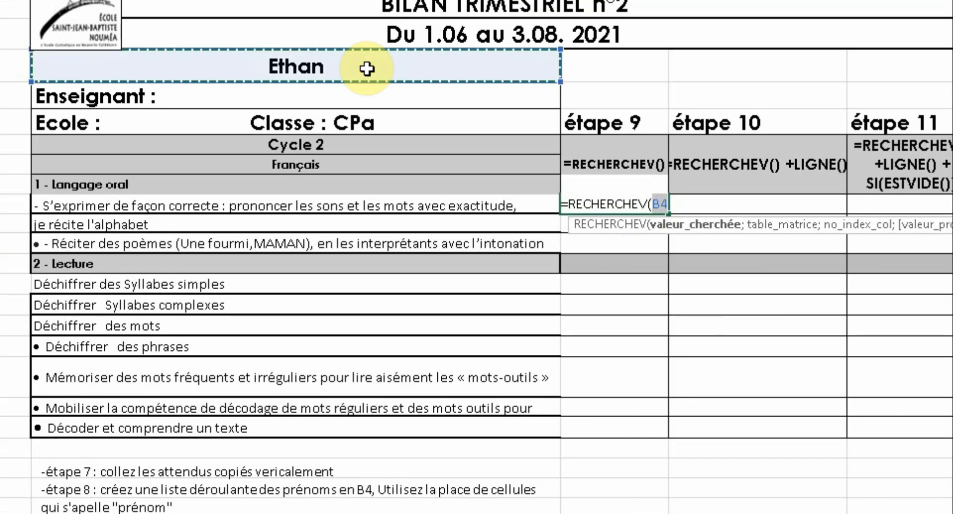
pyautogui.press('F4')
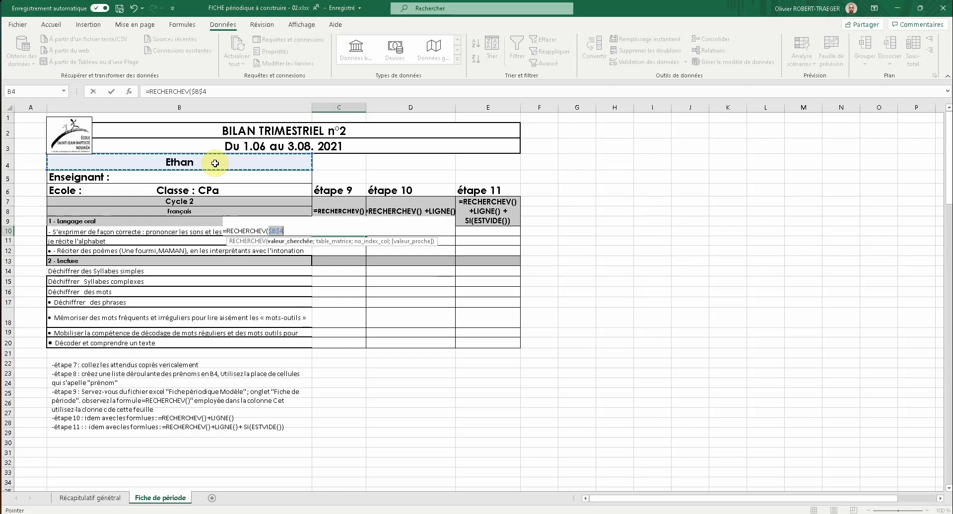
pyautogui.write(';')
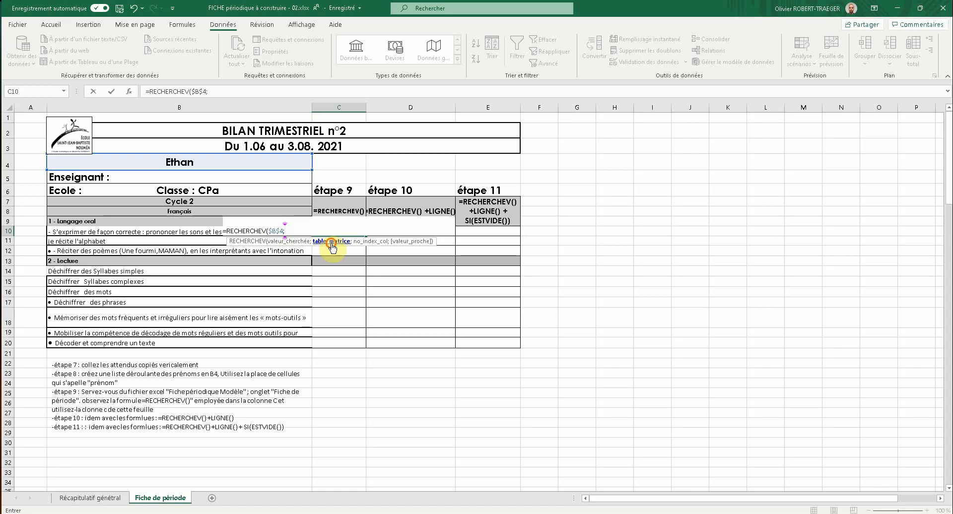
pyautogui.click(112, 498)
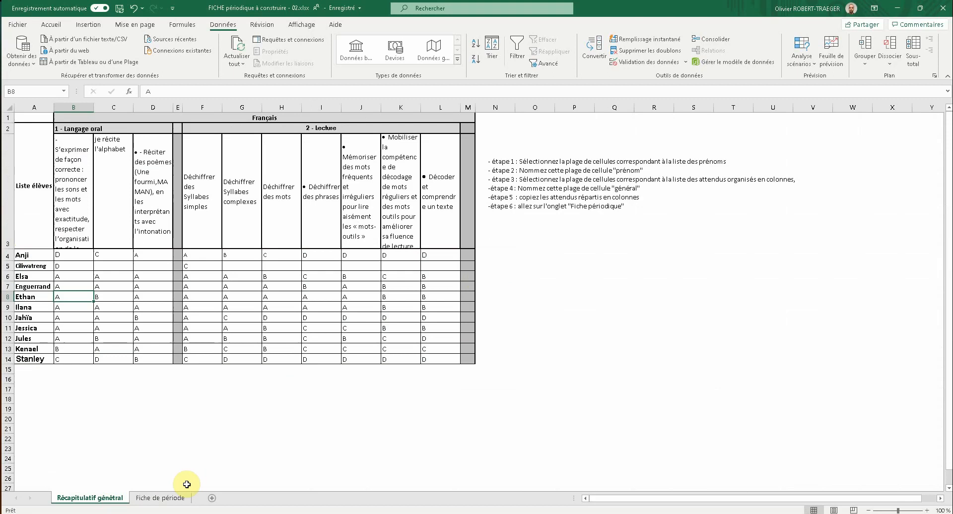
pyautogui.click(176, 498)
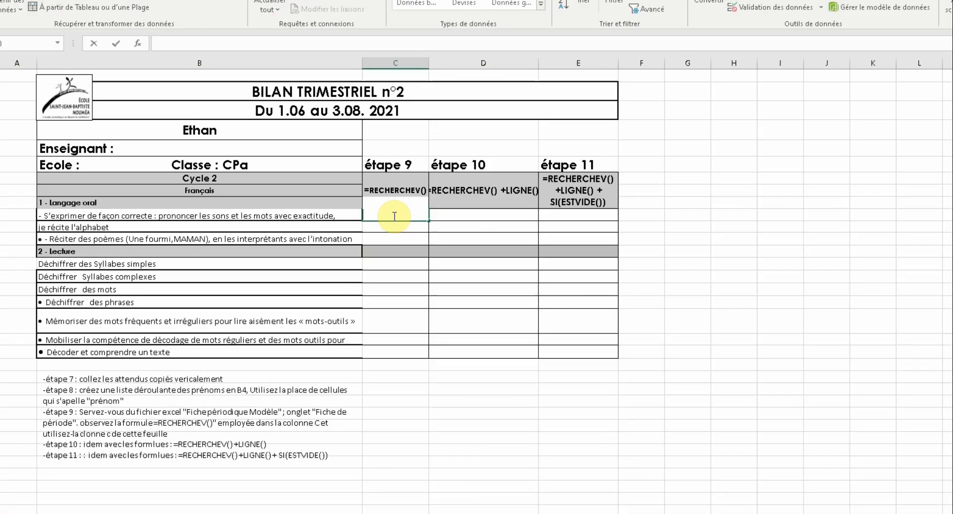
# Step: Begin a RECHERCHEV formula in cell C10 with $B$4 as the lookup value and the named range général as the table
pyautogui.doubleClick(338, 231)
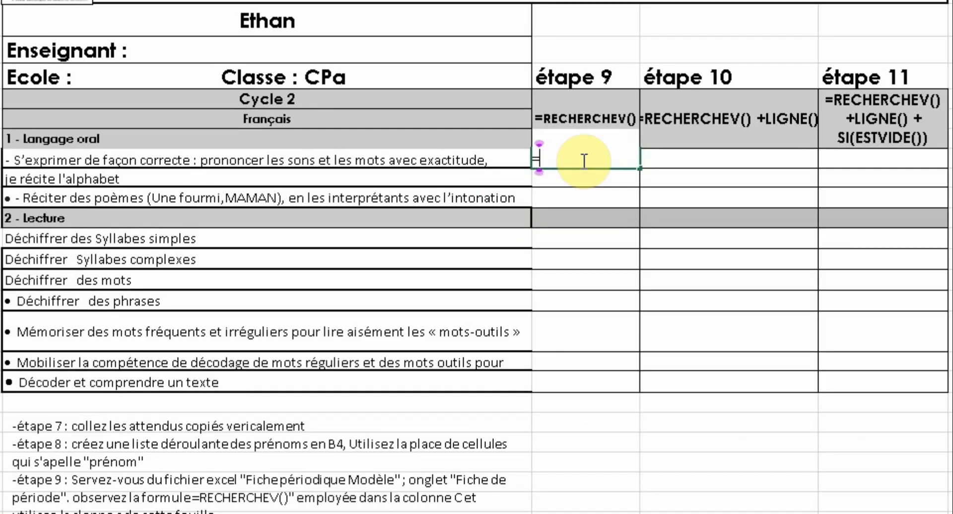
pyautogui.write('=re')
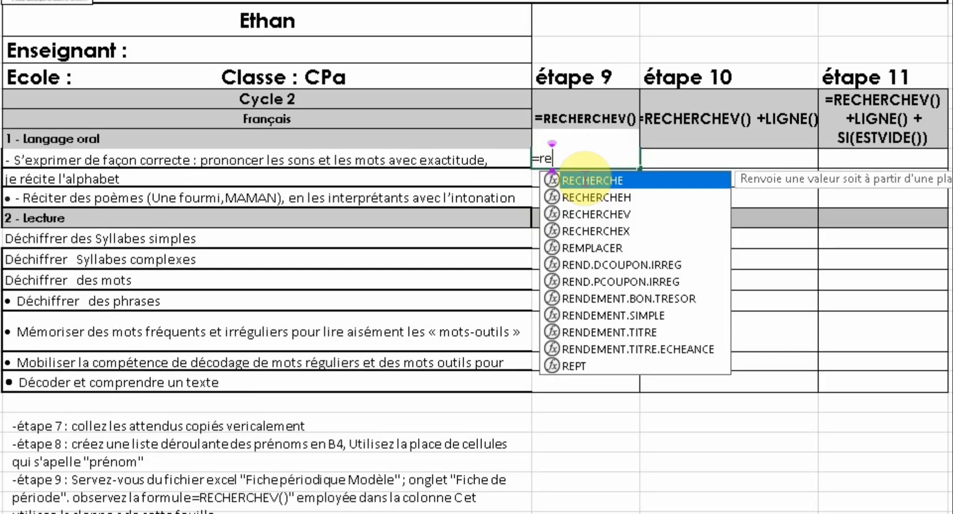
pyautogui.click(629, 214)
pyautogui.doubleClick(621, 213)
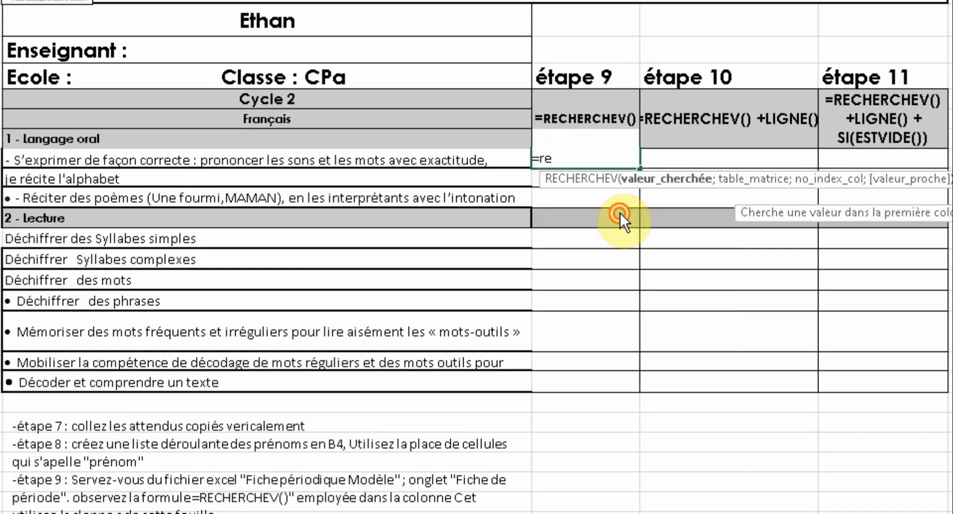
pyautogui.click(354, 29)
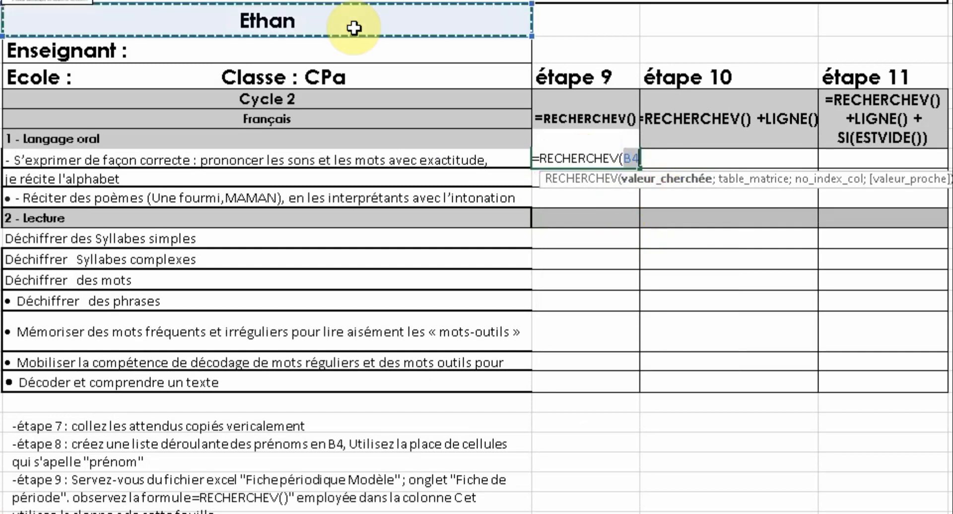
pyautogui.press('F4')
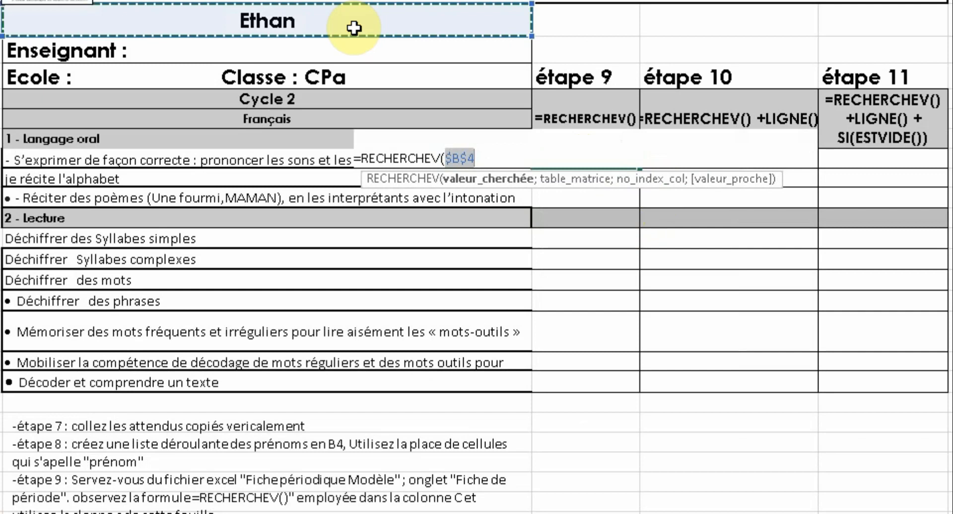
pyautogui.write(';gé')
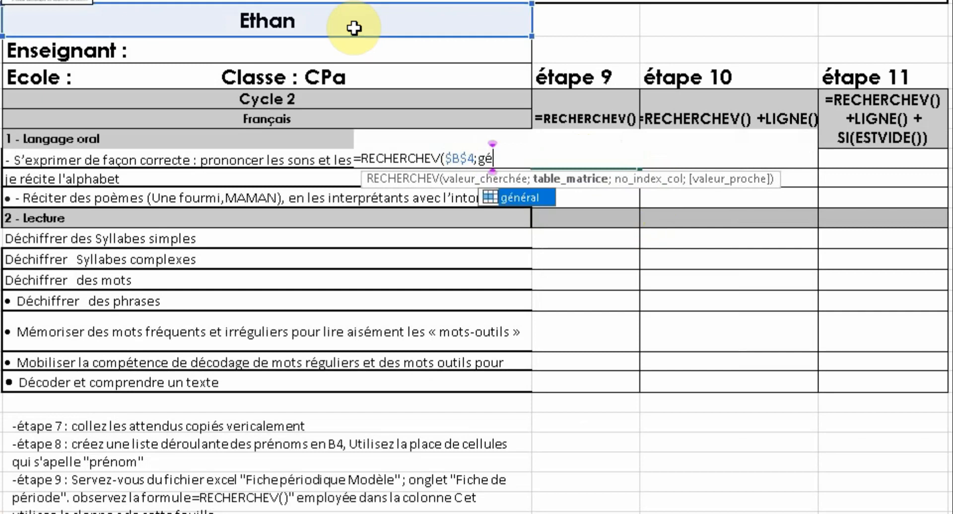
pyautogui.doubleClick(509, 198)
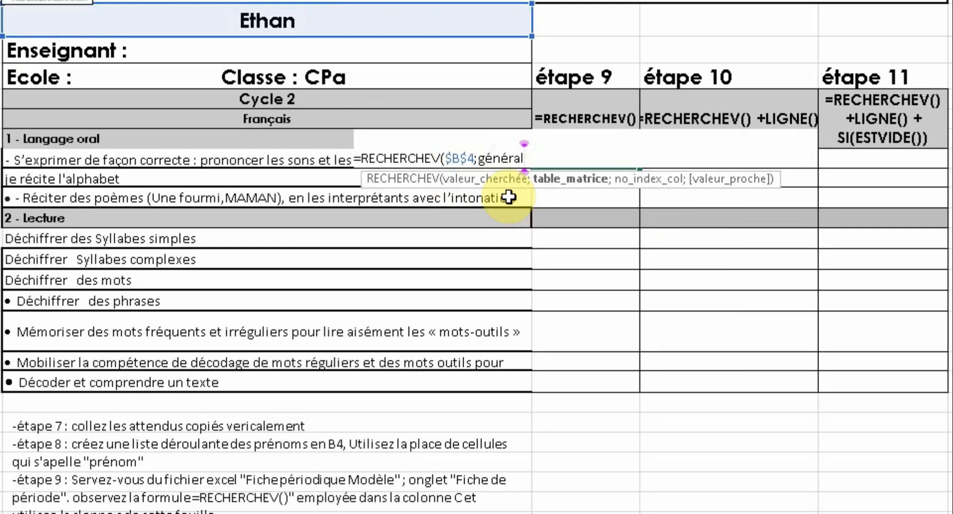
pyautogui.write(';')
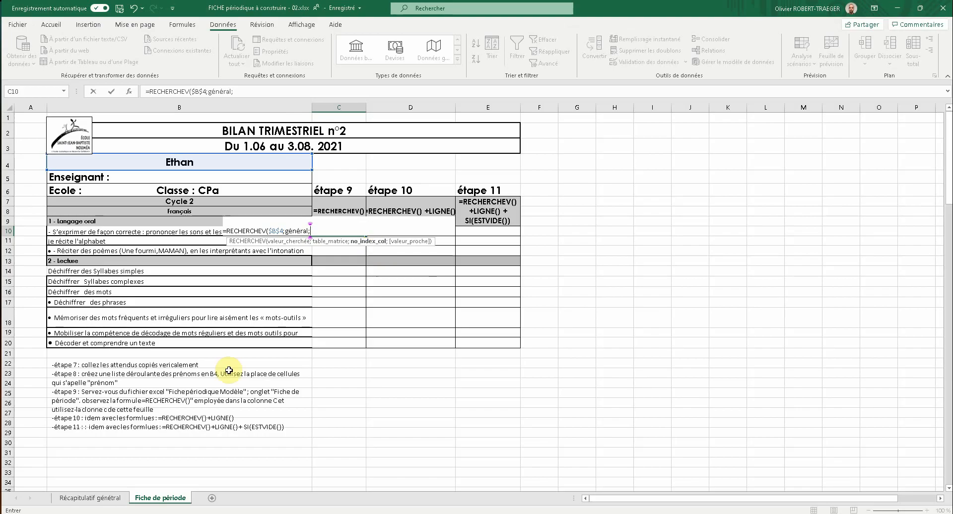
# Step: Examine the columns of the pupil grade table on Récapitulatif génétral to determine the first Langage oral criterion's column index, and return to the formula
pyautogui.click(100, 498)
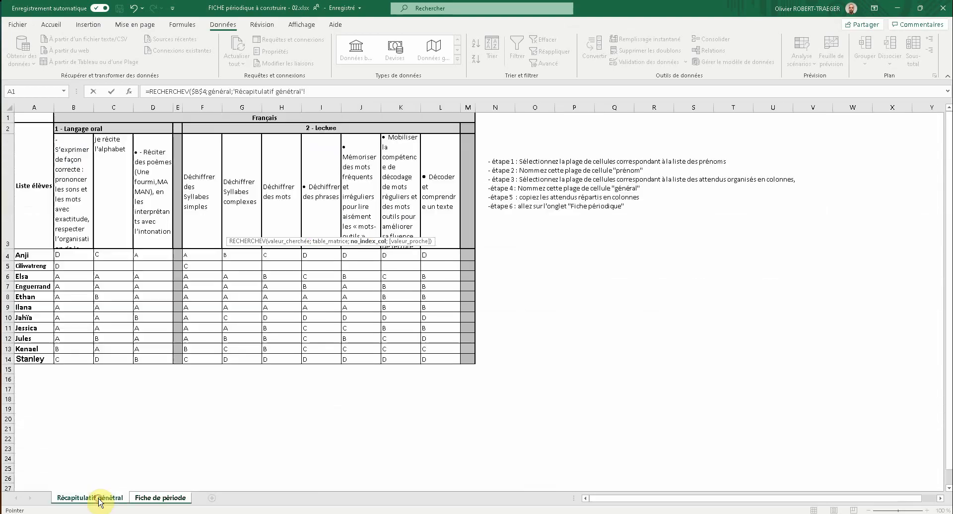
pyautogui.click(25, 255)
pyautogui.moveTo(191, 271); pyautogui.dragTo(465, 364)
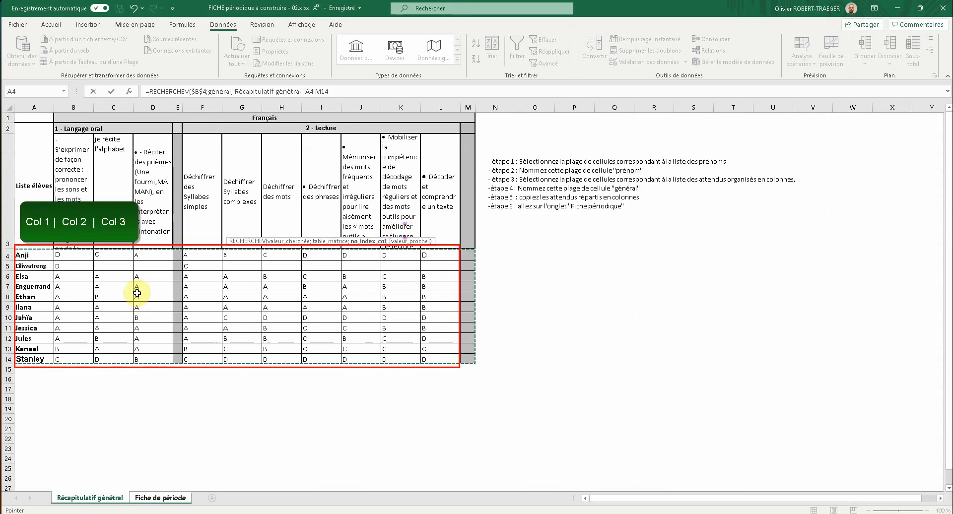
pyautogui.click(67, 257)
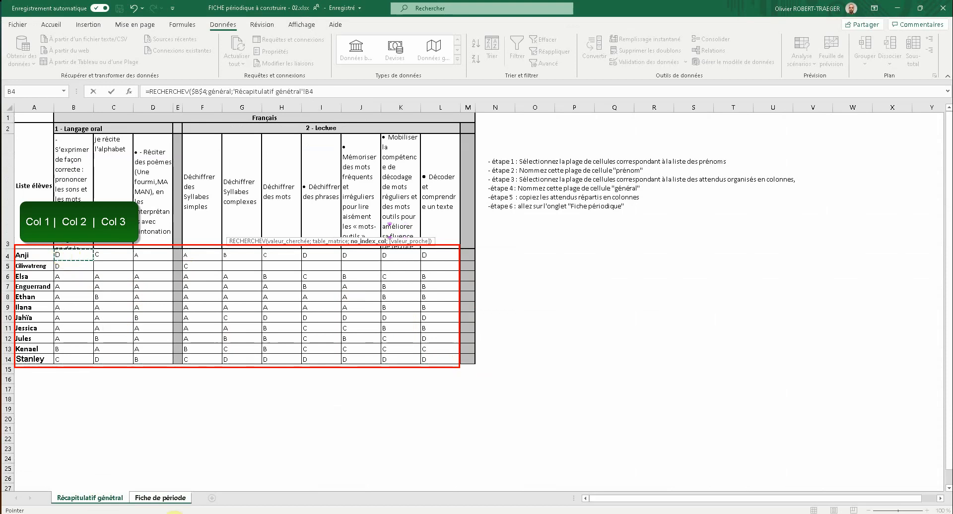
pyautogui.click(169, 500)
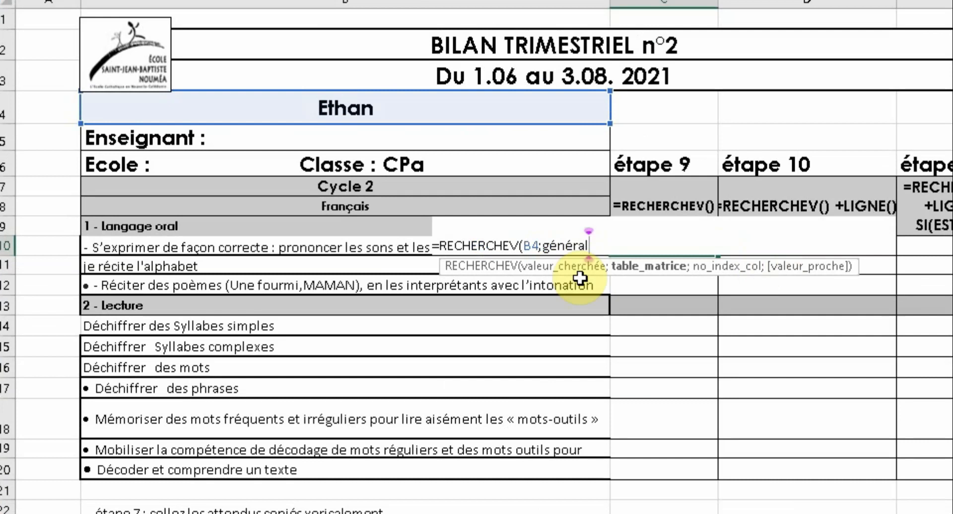
# Step: Complete the RECHERCHEV formula in C10 with column index 2 and exact match FAUX, and validate it
pyautogui.write(';')
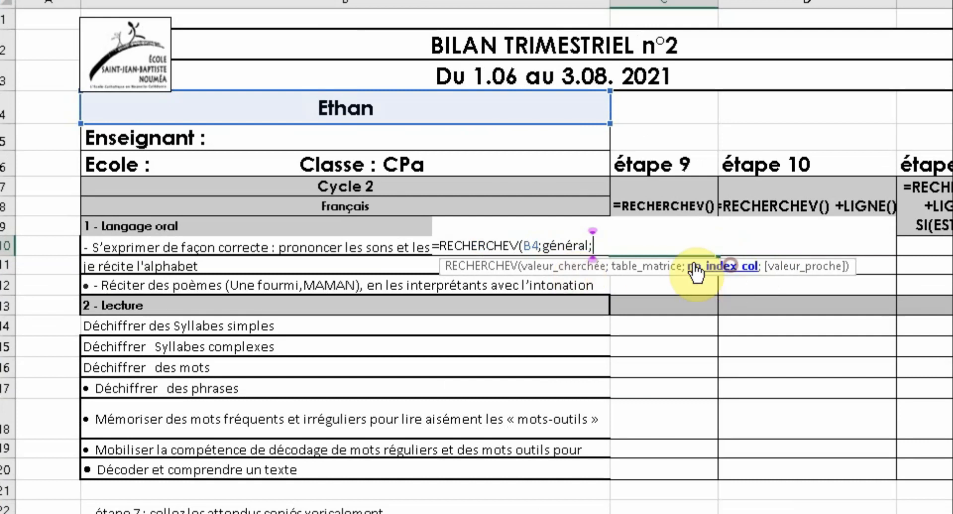
pyautogui.write('2')
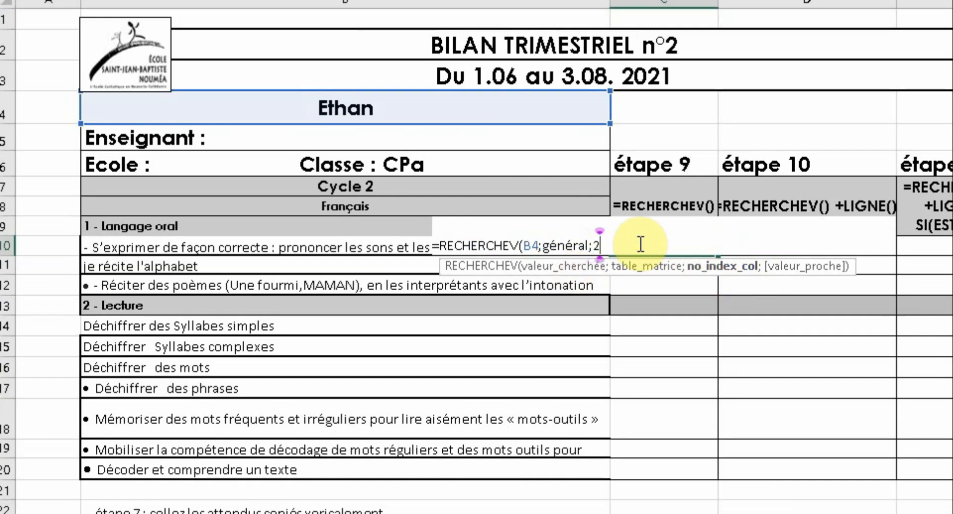
pyautogui.write(';')
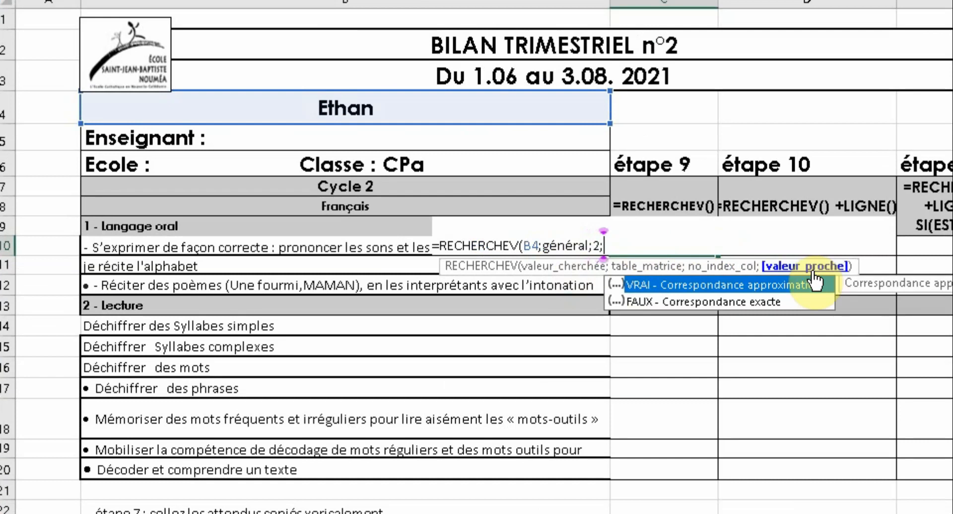
pyautogui.click(750, 302)
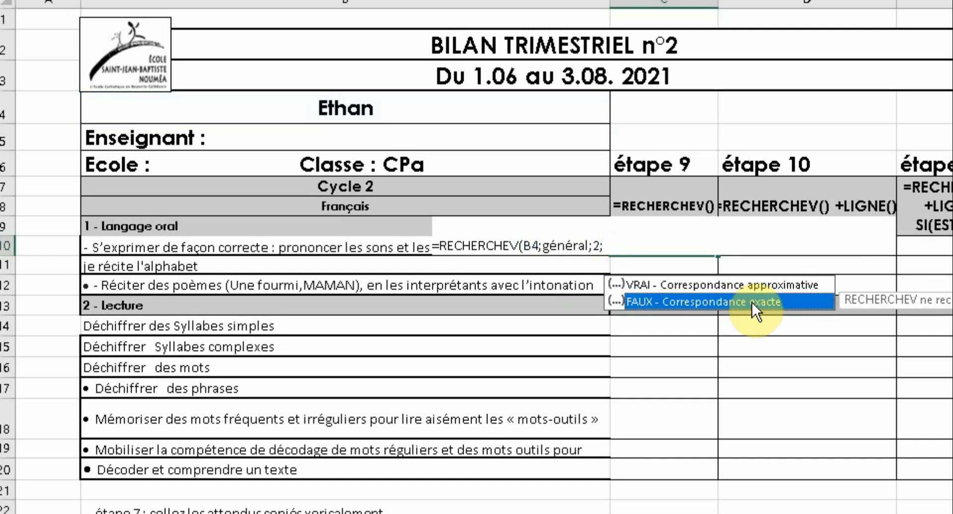
pyautogui.doubleClick(751, 302)
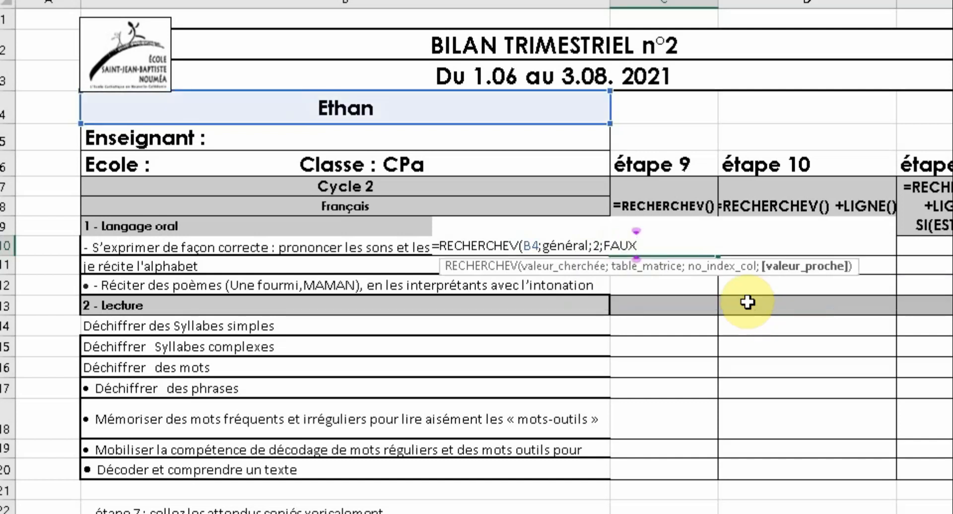
pyautogui.write(')')
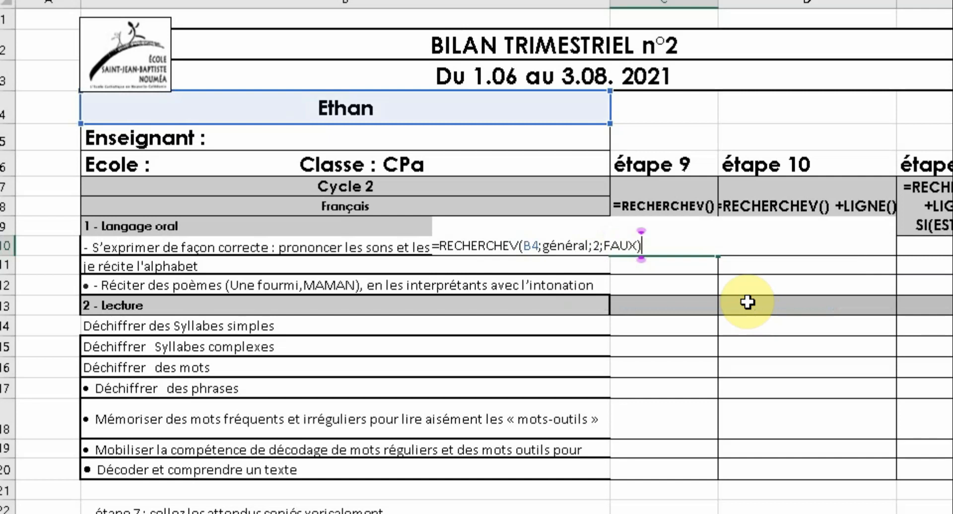
pyautogui.press('Return')
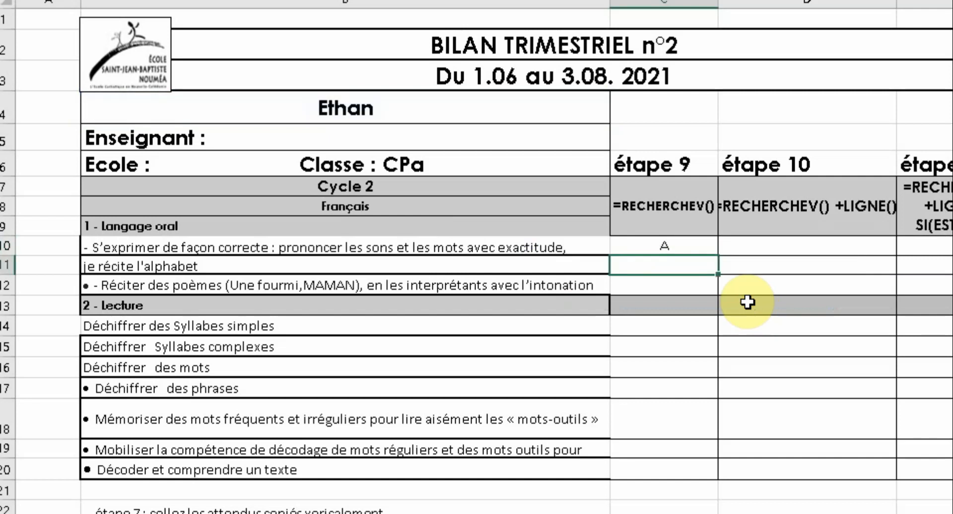
# Step: Make the B4 reference in C10's formula absolute so that it reads =RECHERCHEV($B$4;général;2;FAUX)
pyautogui.click(657, 250)
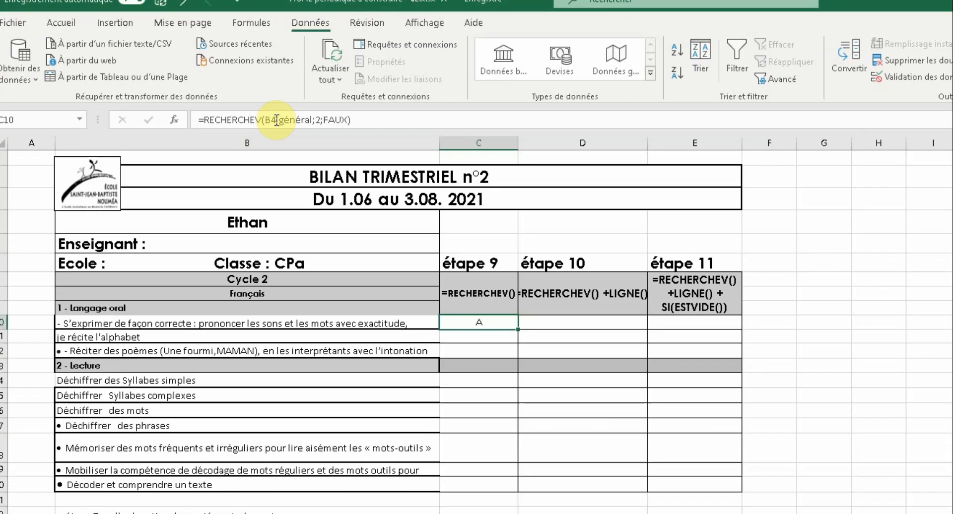
pyautogui.click(276, 121)
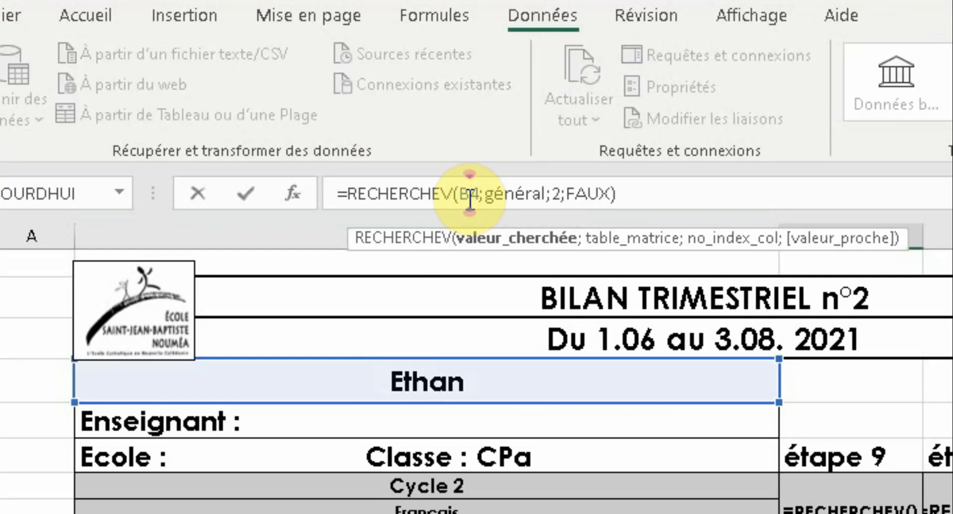
pyautogui.press('F4')
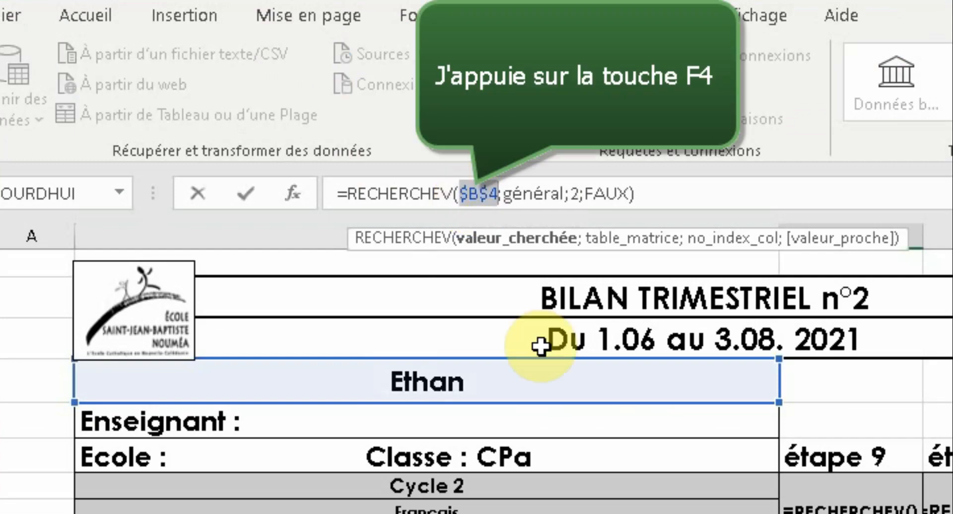
pyautogui.press('Return')
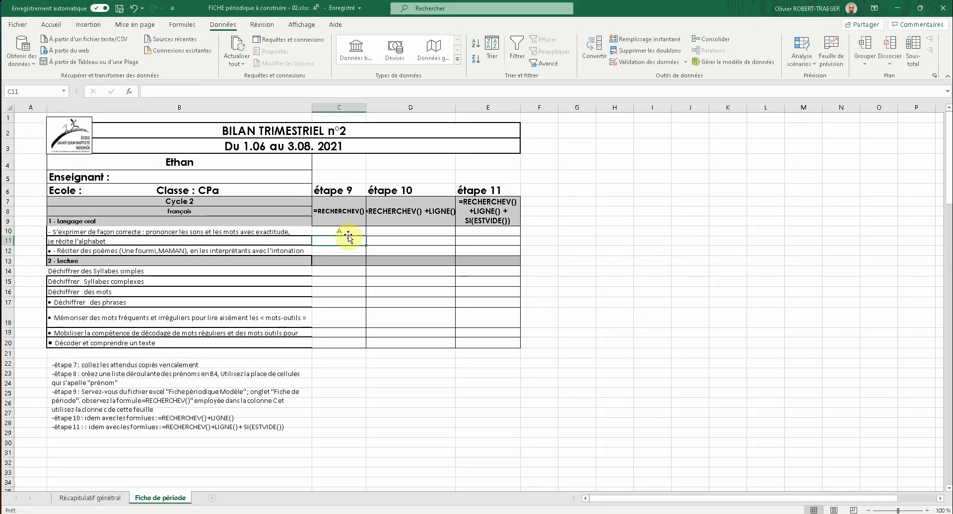
# Step: Copy C10's RECHERCHEV formula down to C11 and C12 for the other two Langage oral criteria
pyautogui.click(379, 248)
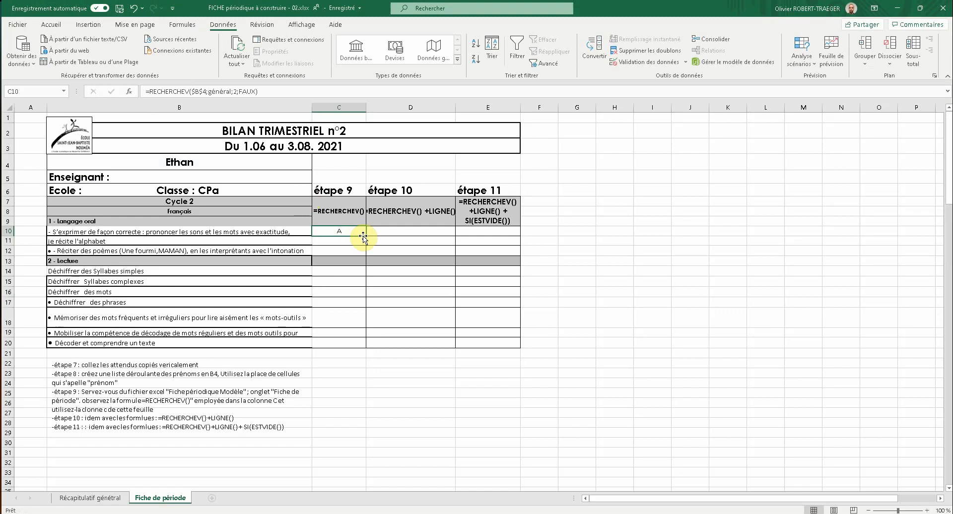
pyautogui.moveTo(368, 237); pyautogui.dragTo(366, 255)
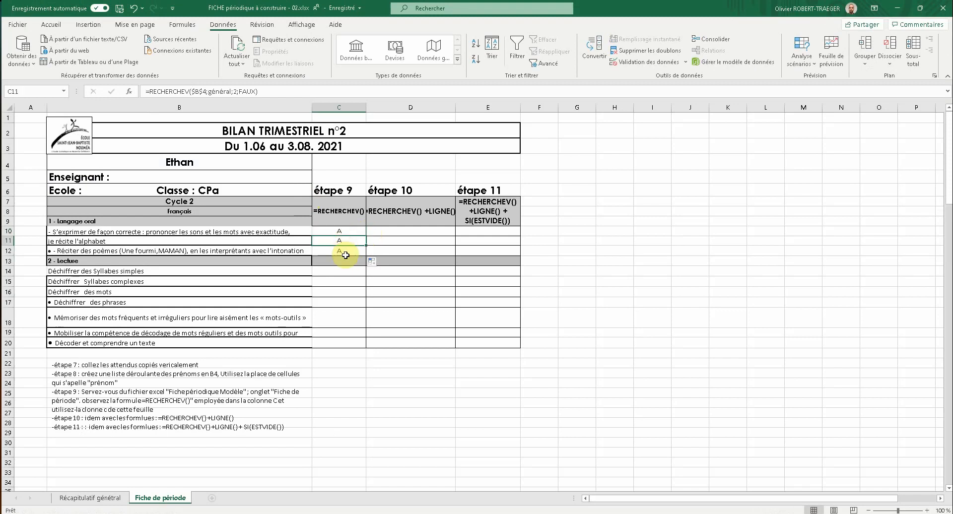
pyautogui.click(345, 251)
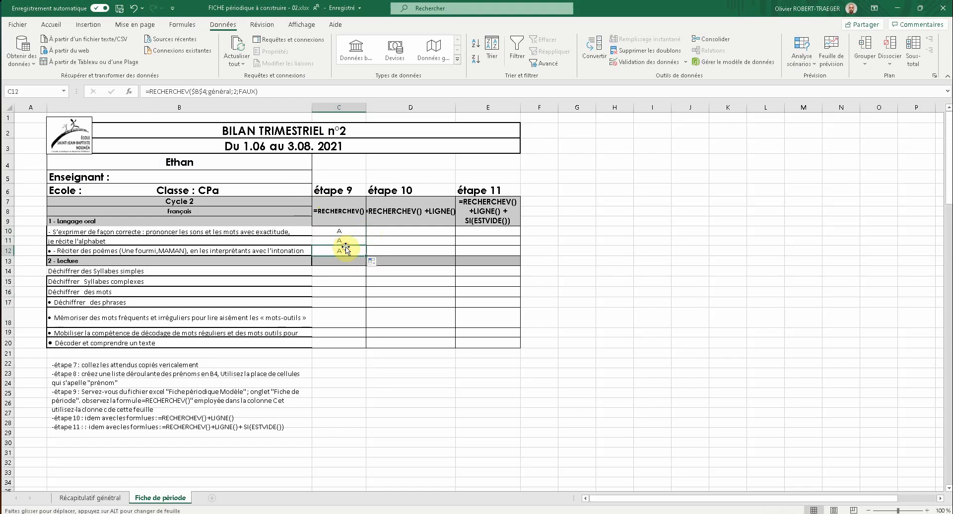
# Step: Compare the copied formulas in C10:C12 with the grade table on Récapitulatif génétral to determine each Langage oral criterion's column index
pyautogui.click(88, 498)
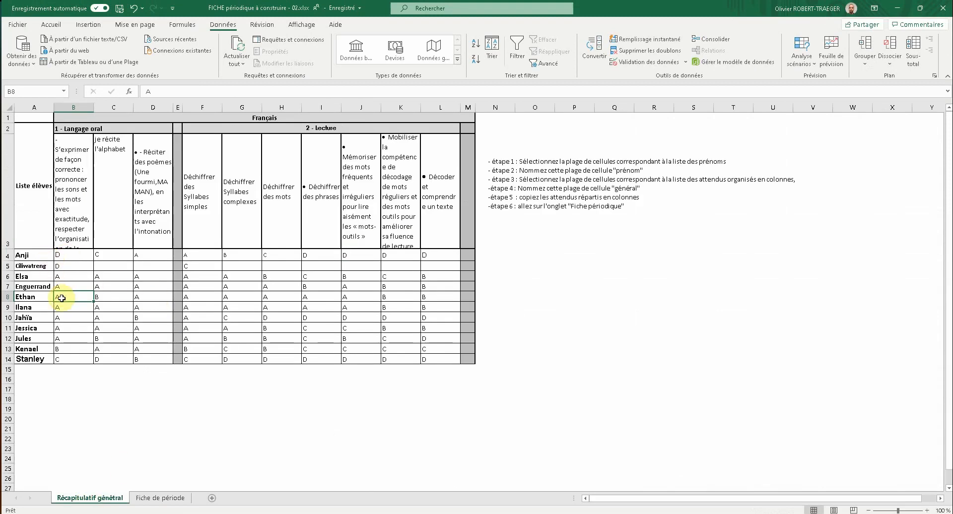
pyautogui.click(160, 498)
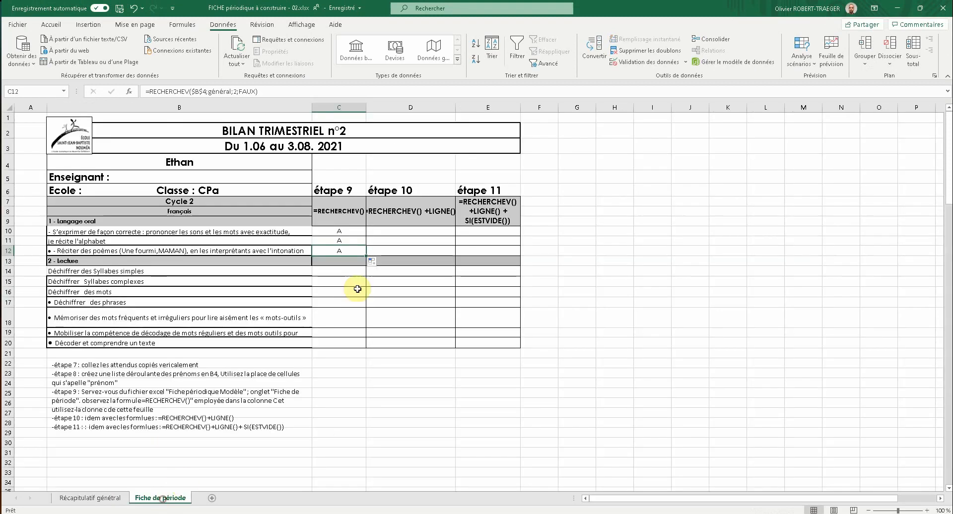
pyautogui.click(357, 231)
pyautogui.click(358, 241)
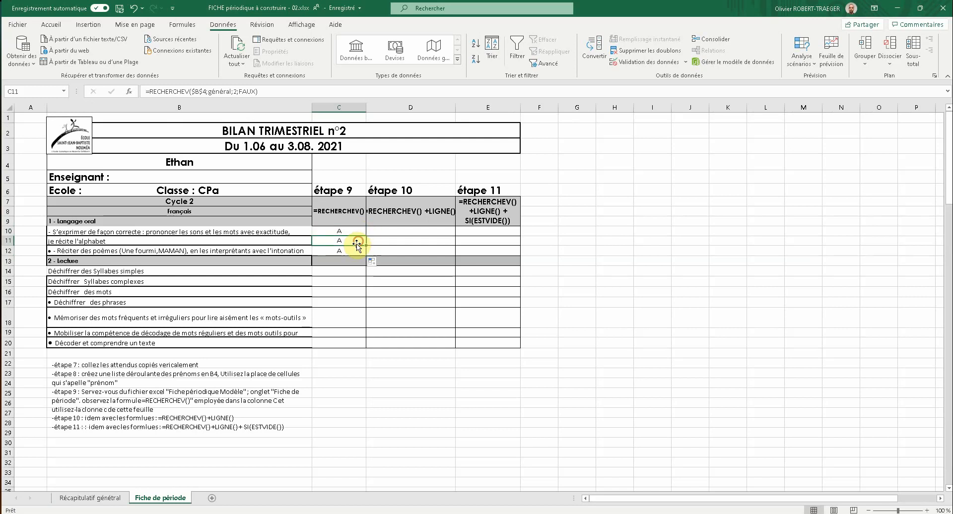
pyautogui.click(381, 263)
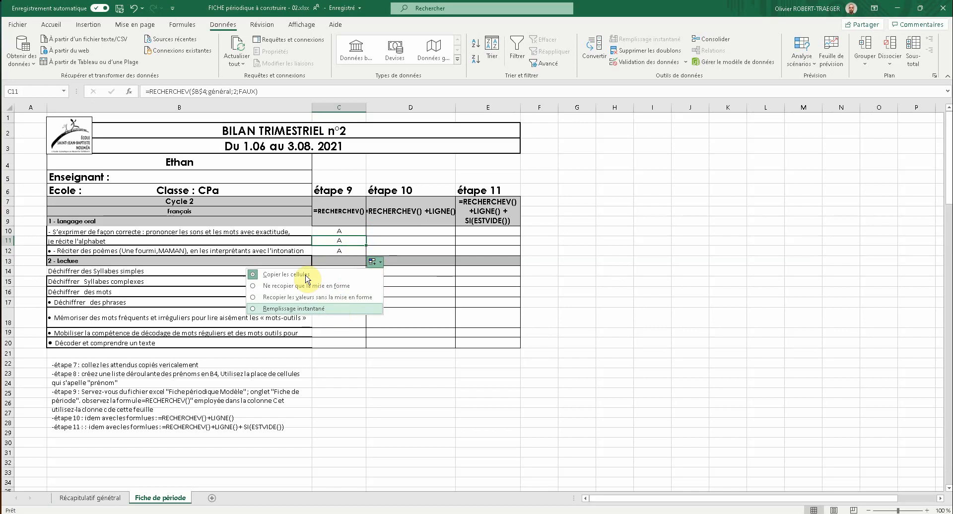
pyautogui.click(339, 241)
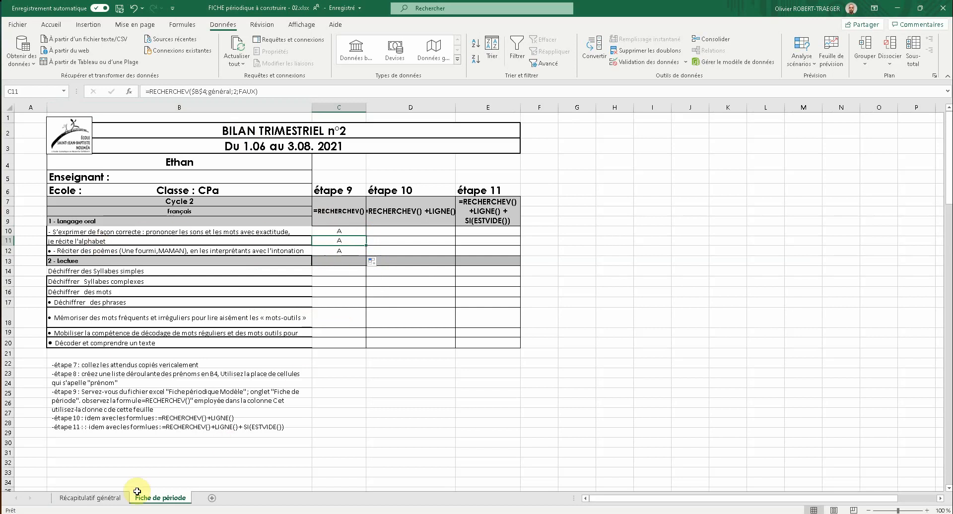
pyautogui.click(116, 498)
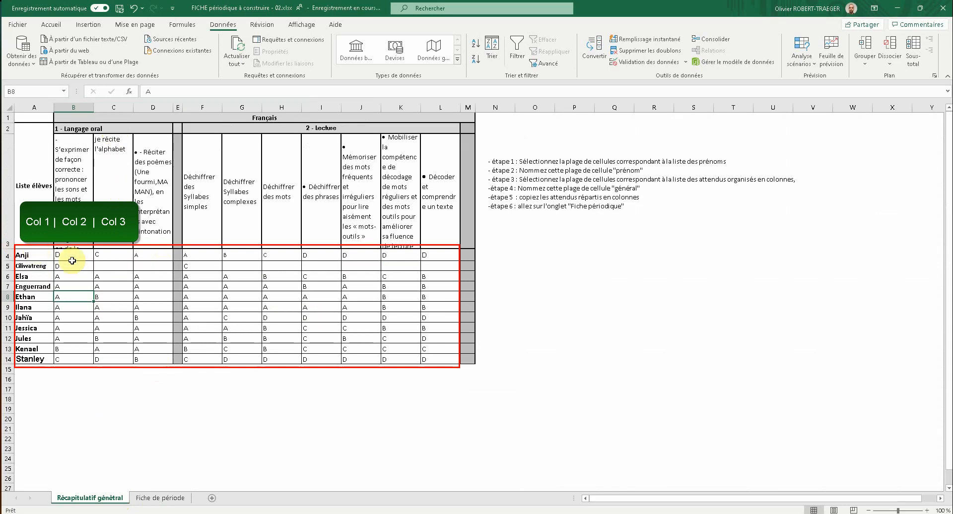
pyautogui.click(176, 499)
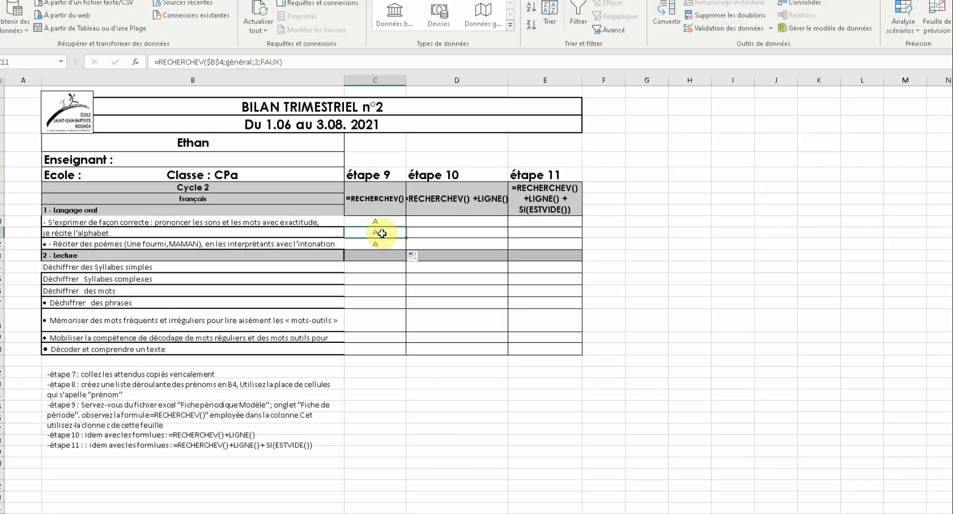
# Step: Change the column index in C11's RECHERCHEV formula to match the « je récite l'alphabet » column of the général range
pyautogui.doubleClick(345, 241)
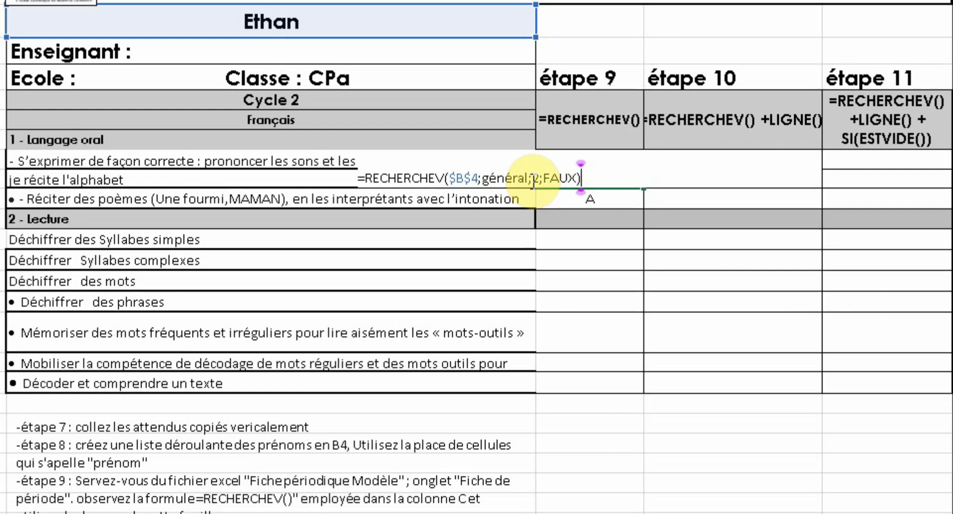
pyautogui.click(537, 178)
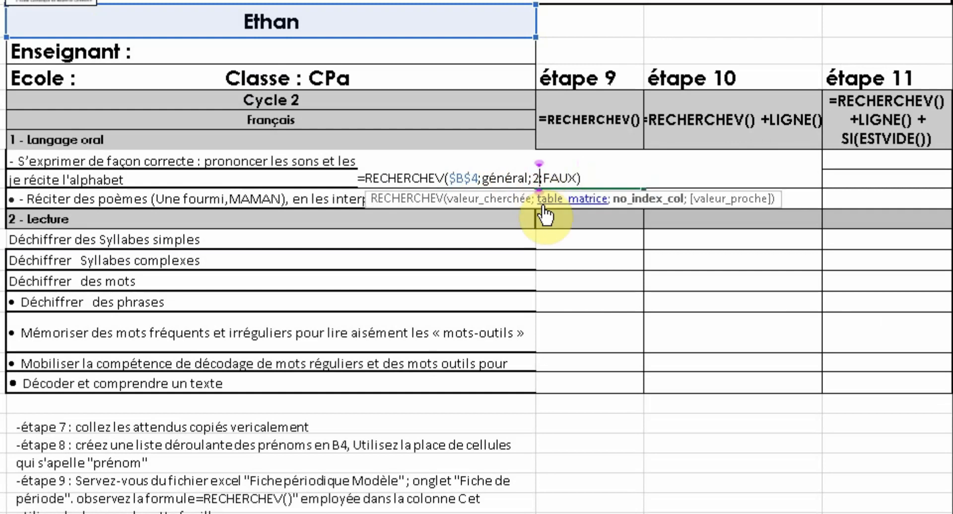
pyautogui.press('Return')
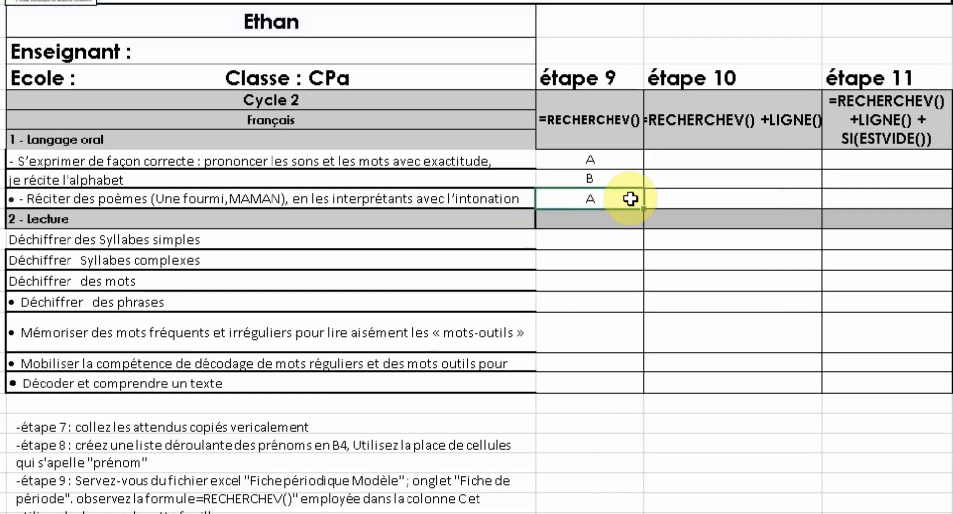
# Step: Set the column index in C12's RECHERCHEV formula to 4 for the poem recitation criterion
pyautogui.click(623, 179)
pyautogui.click(617, 198)
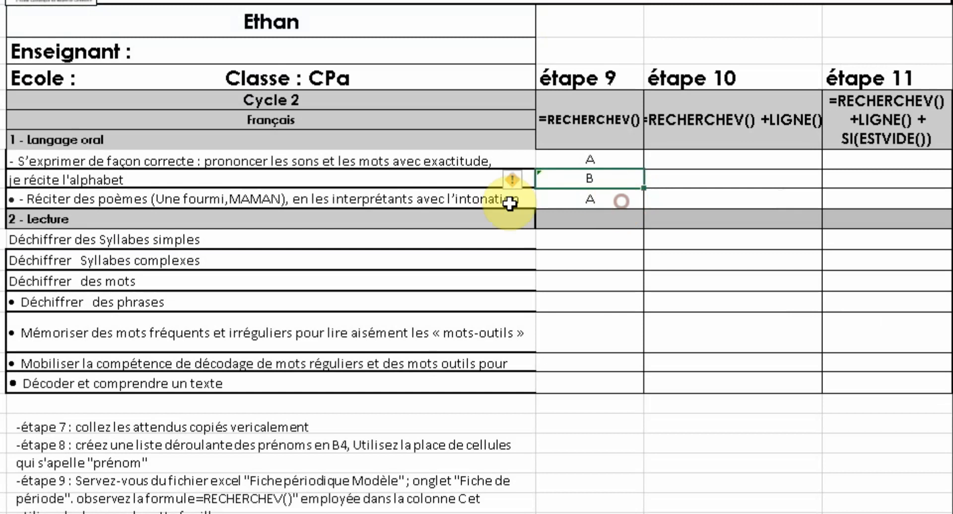
pyautogui.press('Delete')
pyautogui.hotkey('ctrl', 'z')
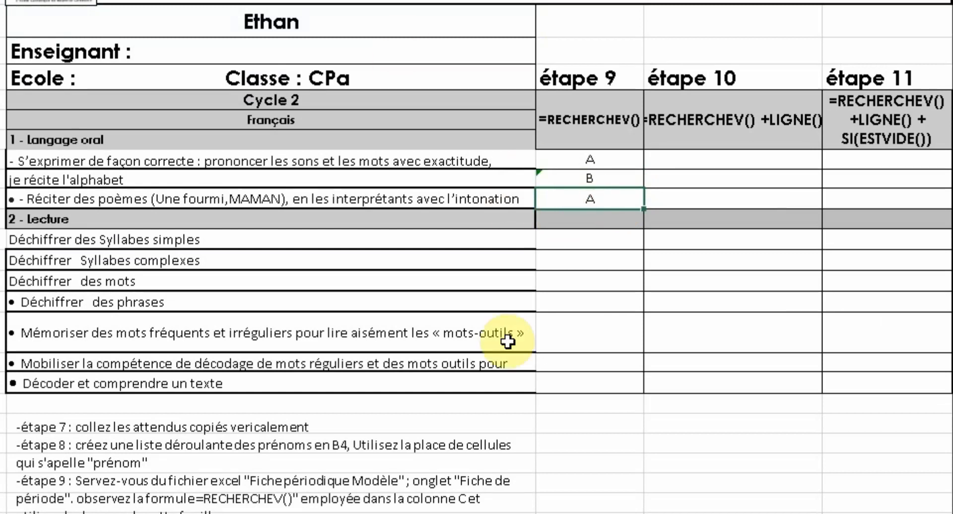
pyautogui.press('F2')
pyautogui.click(534, 199)
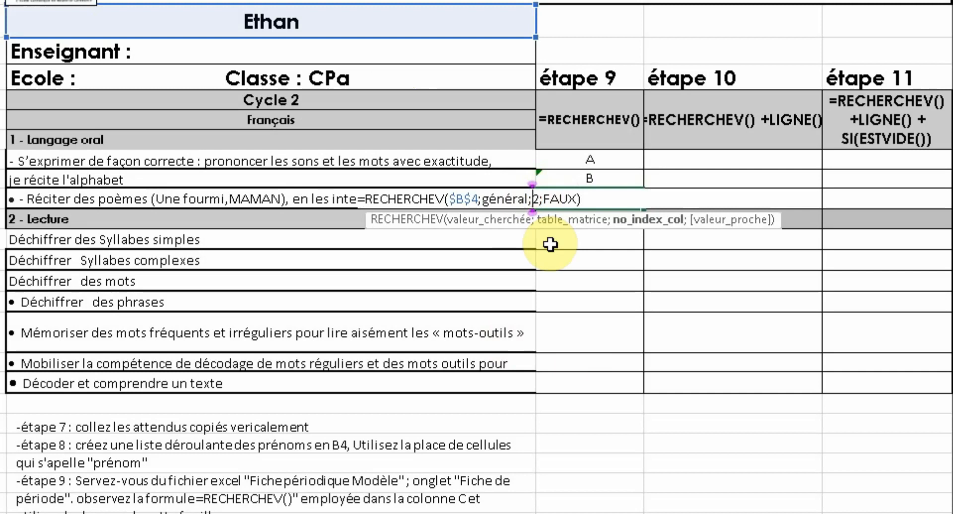
pyautogui.press('Return')
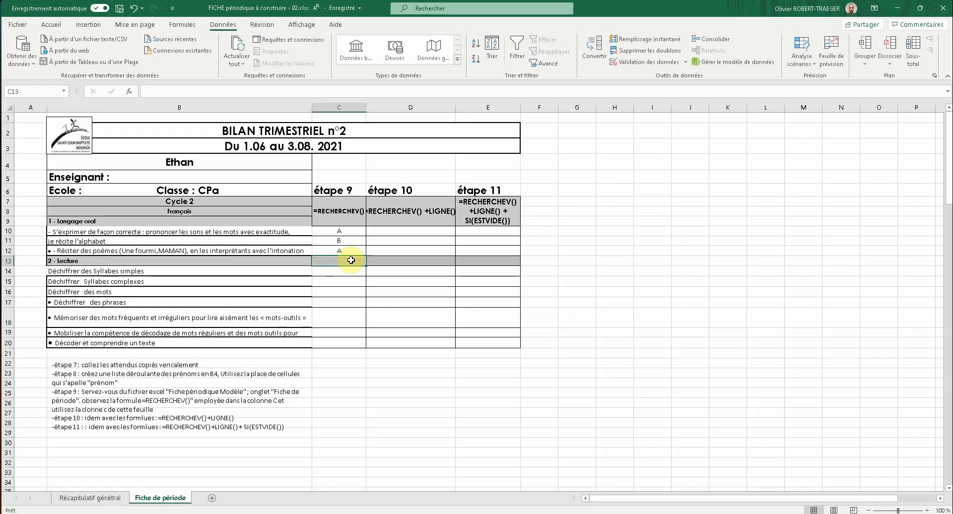
# Step: Fill C12's RECHERCHEV formula down through C20 to cover the 2 - Lecture section
pyautogui.click(363, 252)
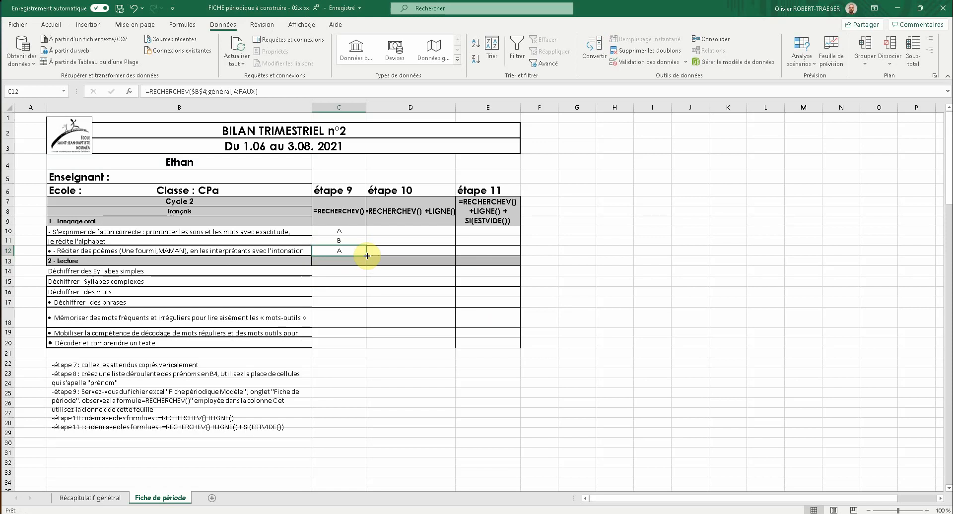
pyautogui.moveTo(345, 344); pyautogui.dragTo(345, 344)
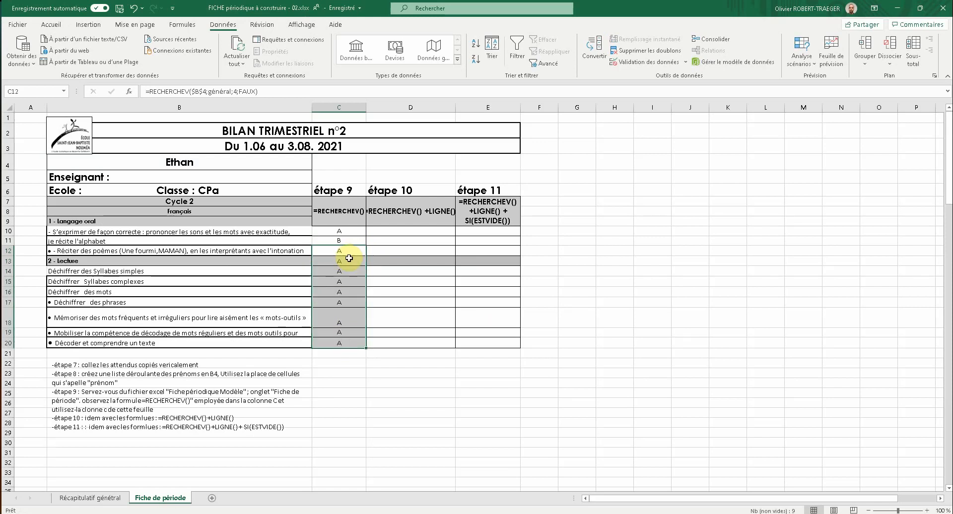
pyautogui.hotkey('ctrl', 'z')
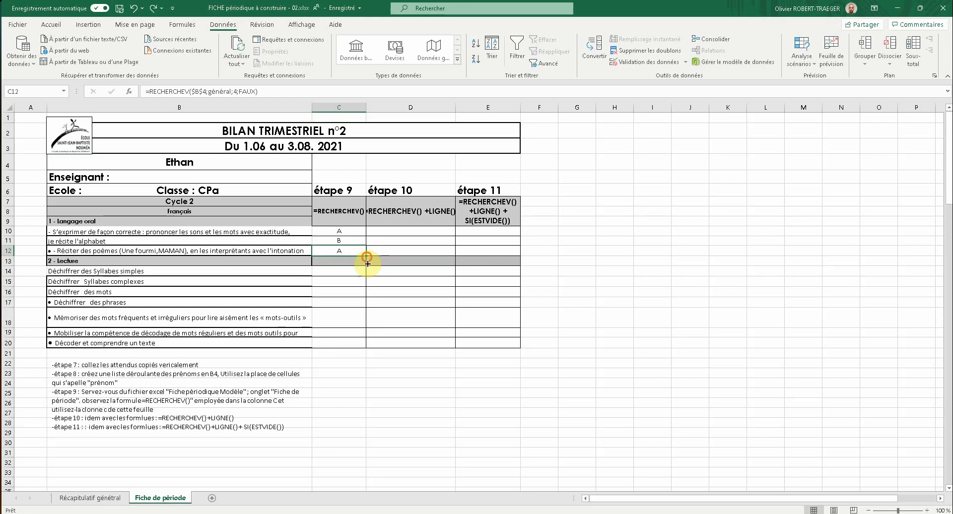
pyautogui.moveTo(367, 257); pyautogui.dragTo(358, 344)
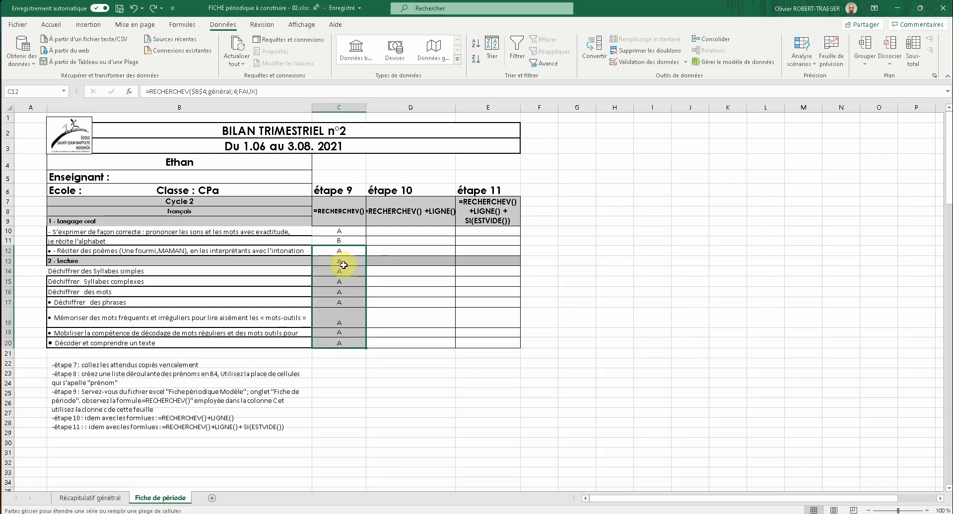
# Step: Change the column index in C13's formula to match the grey separator column before the Lecture criteria
pyautogui.click(344, 265)
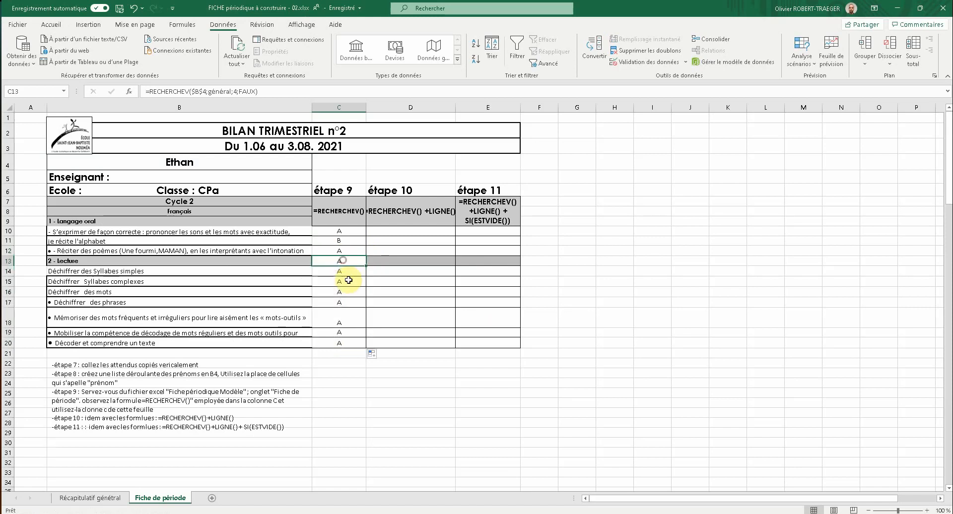
pyautogui.click(238, 91)
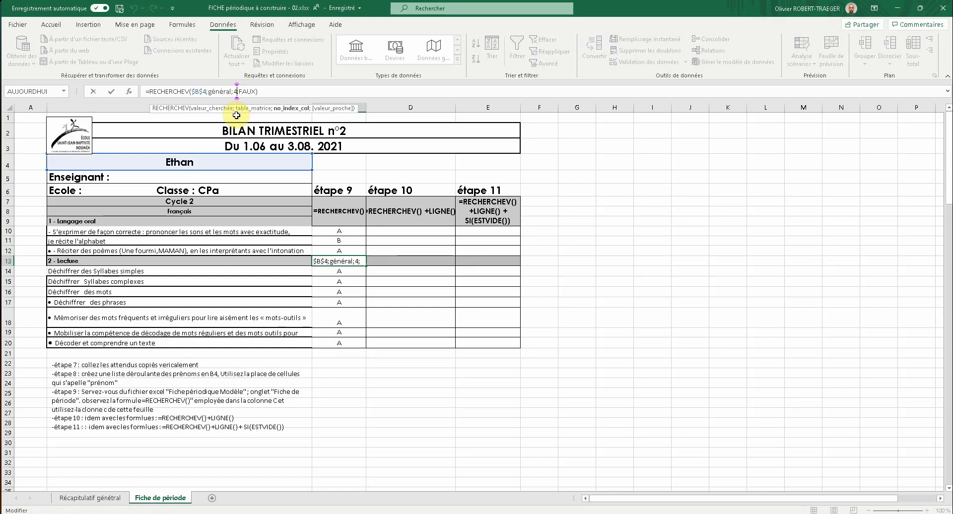
pyautogui.write('4;')
pyautogui.press('Return')
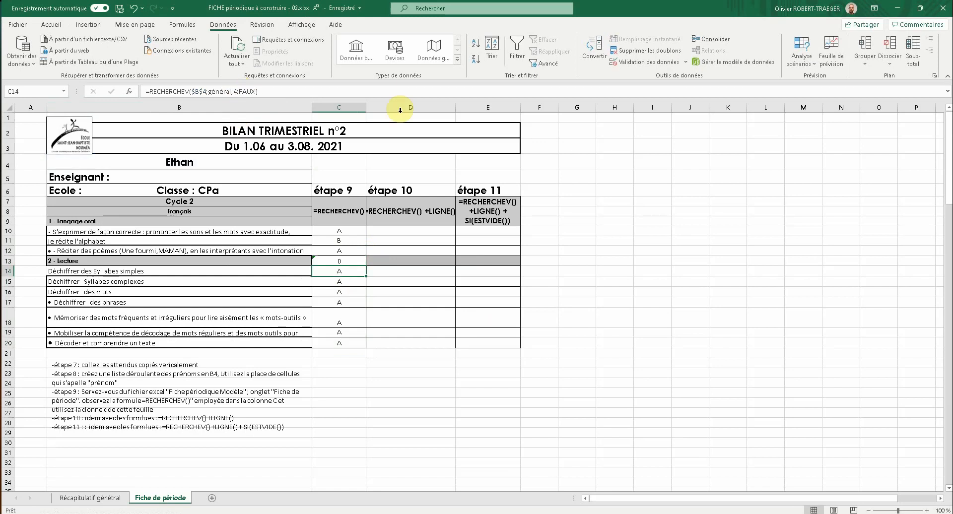
# Step: Change the column index in C14's formula to match the Déchiffrer des Syllabes simples column
pyautogui.doubleClick(344, 270)
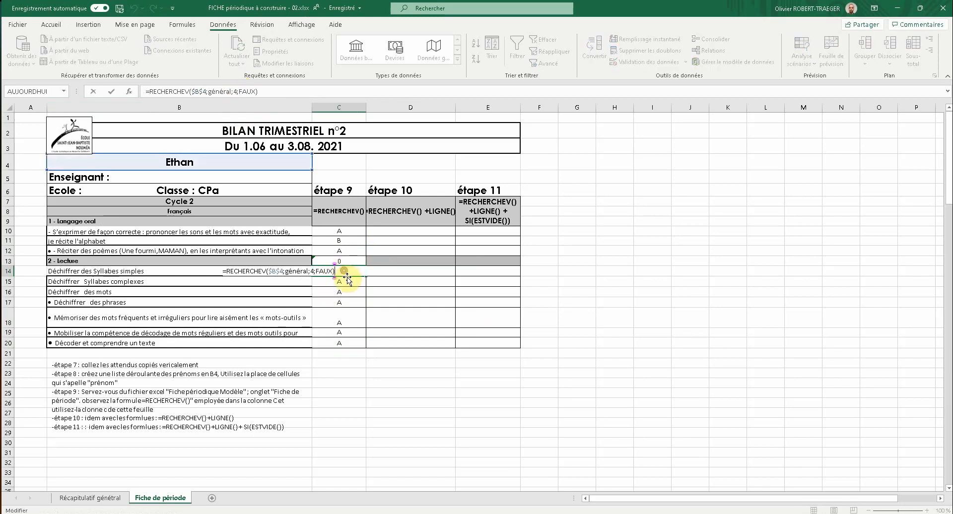
pyautogui.click(314, 272)
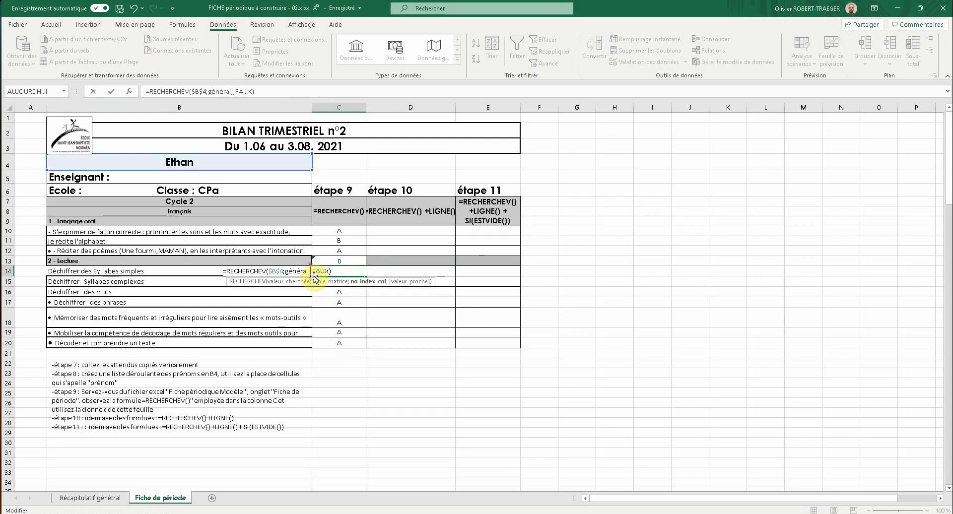
pyautogui.write('4')
pyautogui.press('Return')
# Step: Change the column index in C16's formula to match the Déchiffrer des mots column
pyautogui.doubleClick(341, 292)
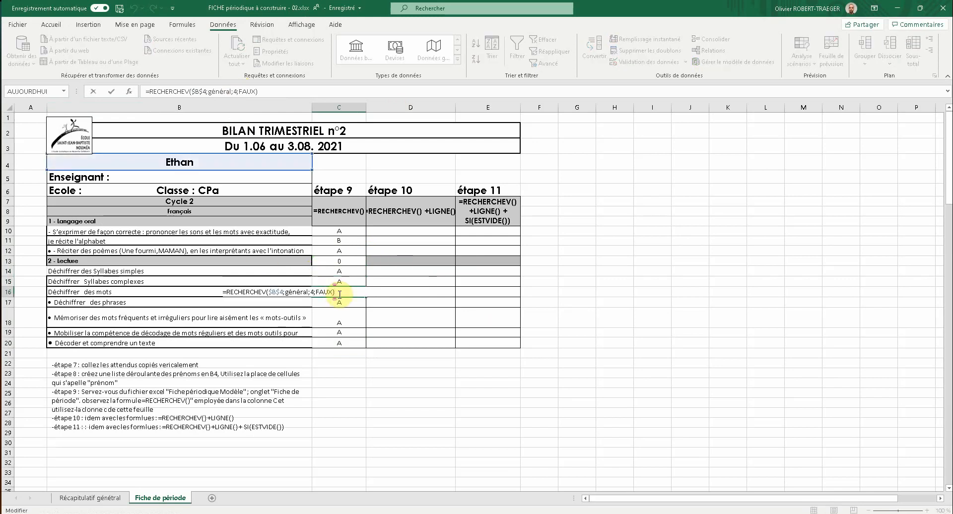
pyautogui.click(314, 292)
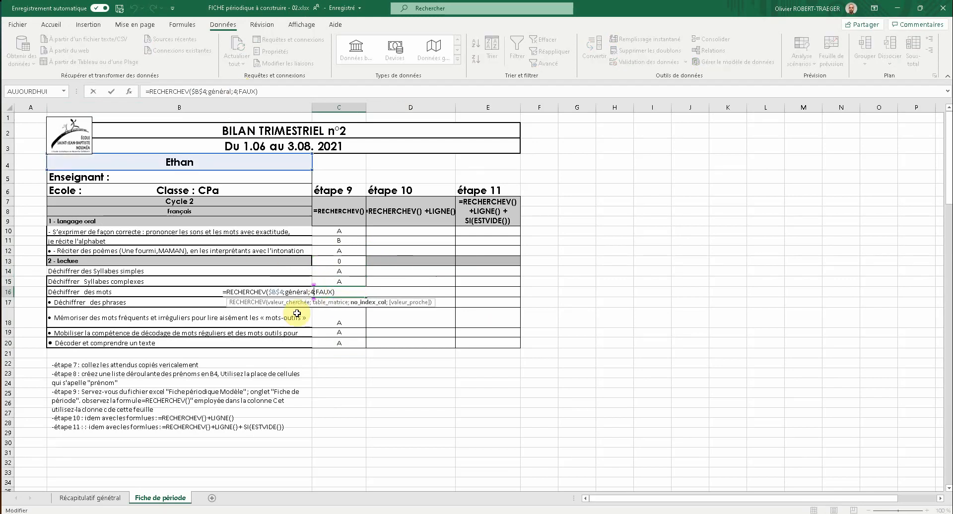
pyautogui.press('BackSpace')
pyautogui.write('4')
pyautogui.press('Return')
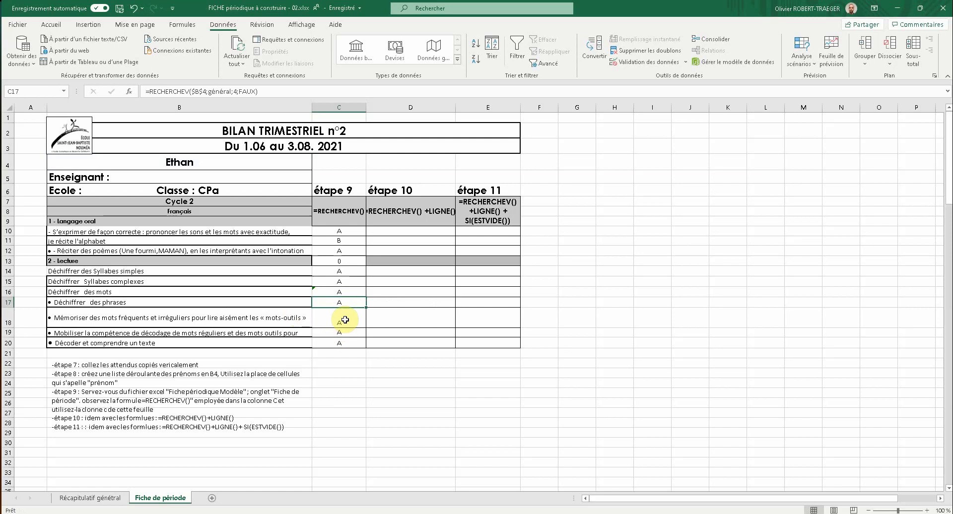
# Step: Check the Lecture columns on Récapitulatif génétral and adapt the column index in C20's formula for Décoder et comprendre un texte
pyautogui.click(92, 498)
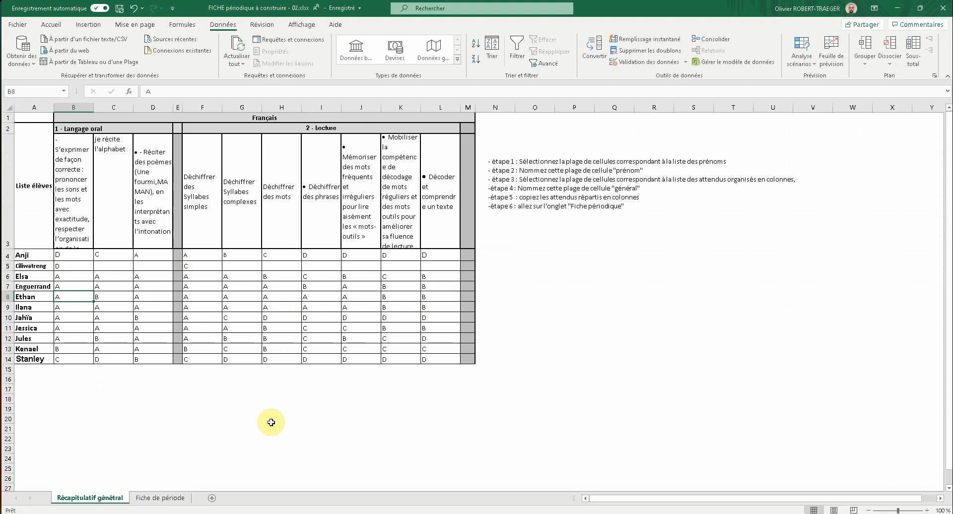
pyautogui.click(173, 498)
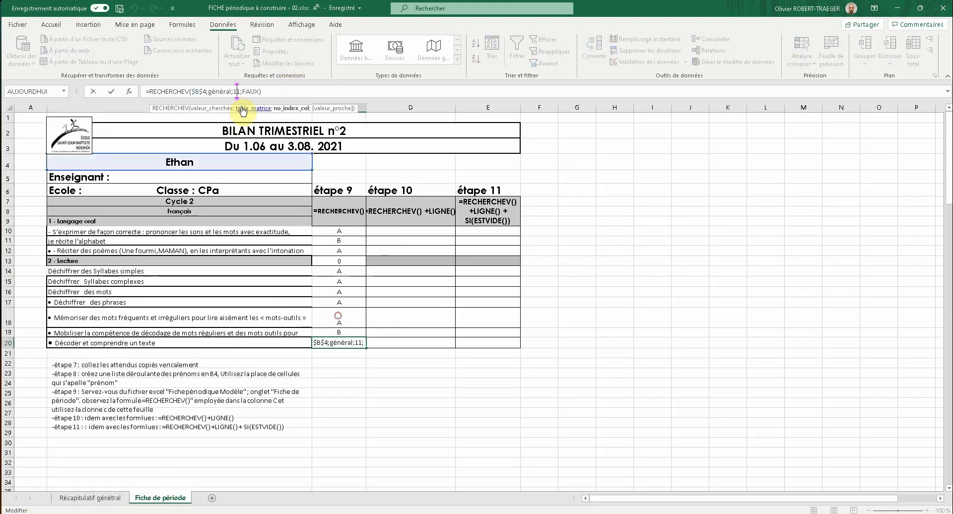
pyautogui.press('Return')
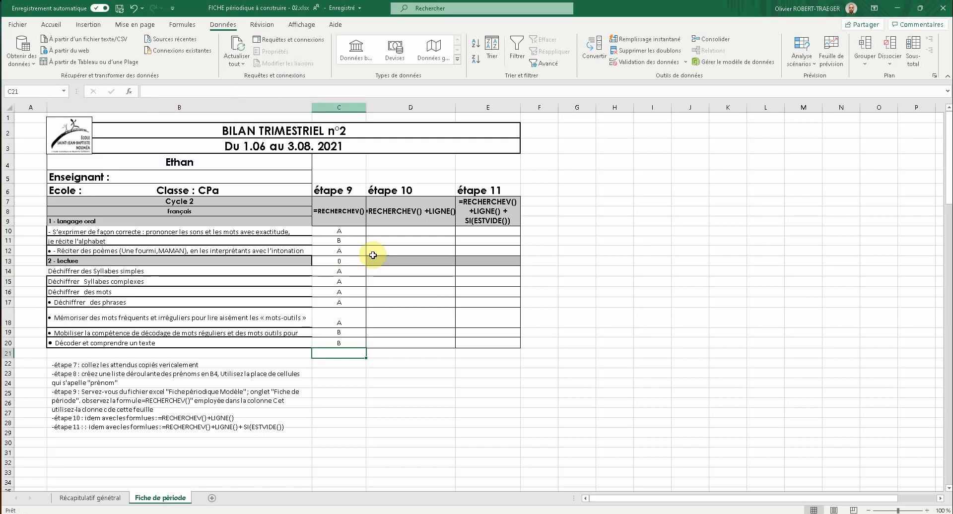
# Step: Check the looked-up grades in C10:C20 with several pupils from B4's drop-down list, ending on the second pupil in the list
pyautogui.moveTo(342, 231); pyautogui.dragTo(349, 338)
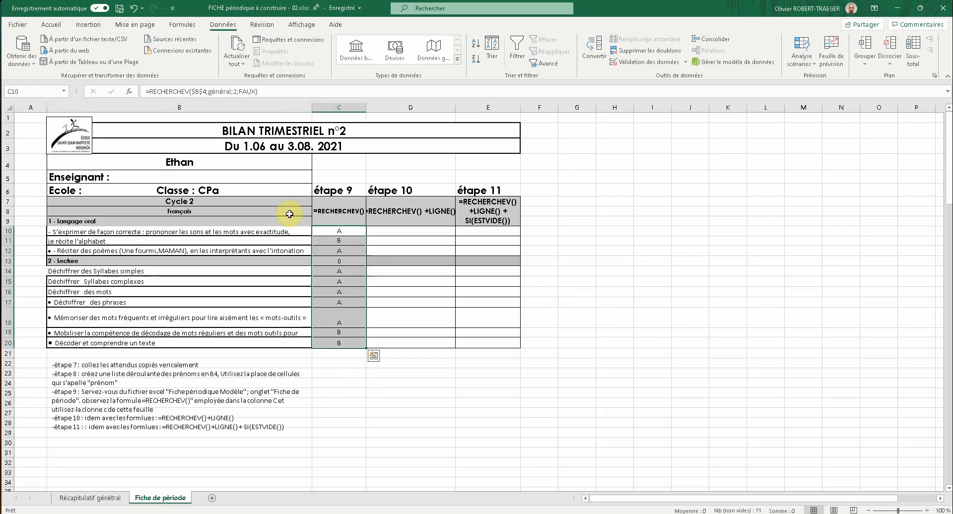
pyautogui.click(257, 162)
pyautogui.click(316, 165)
pyautogui.click(204, 179)
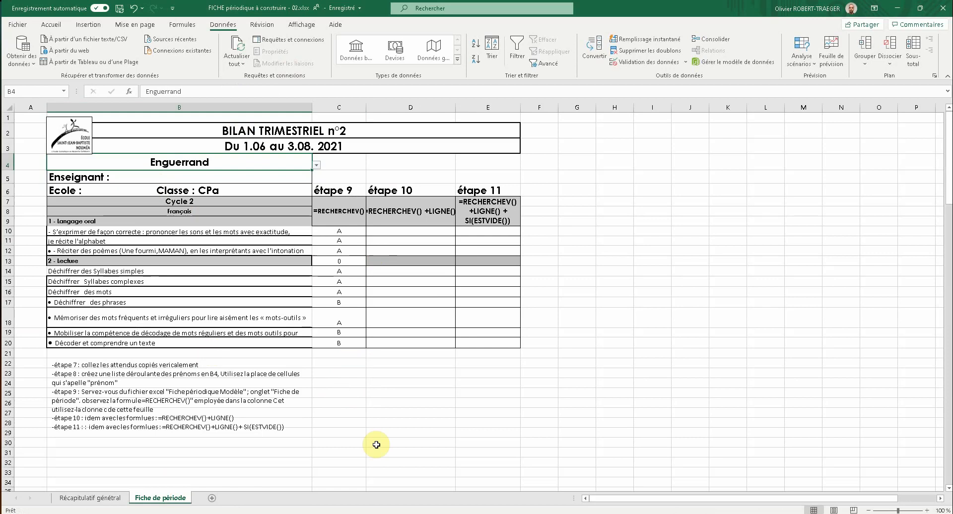
pyautogui.click(316, 165)
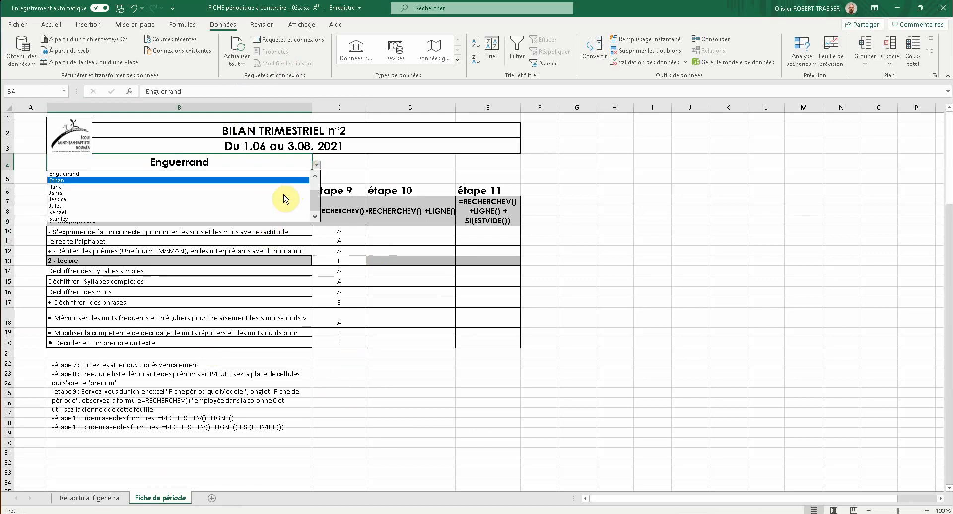
pyautogui.click(284, 194)
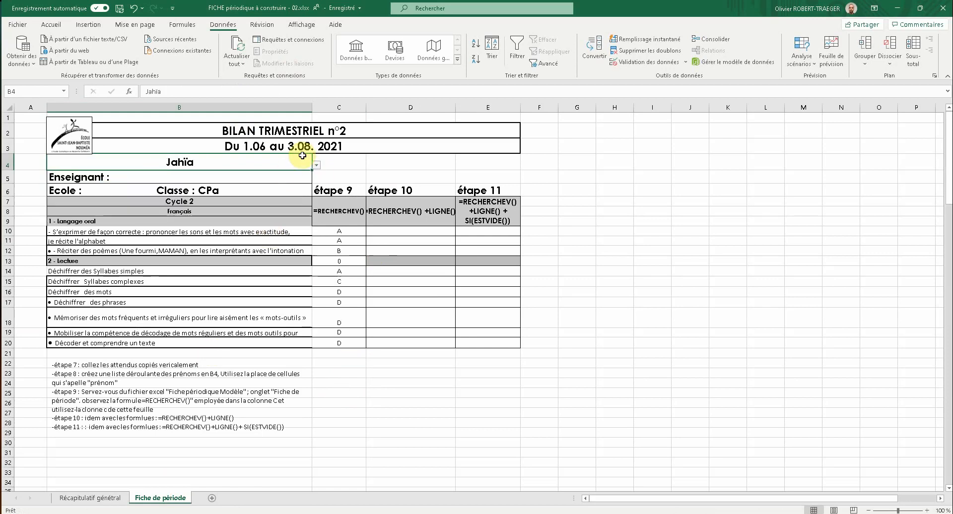
pyautogui.click(316, 164)
pyautogui.scroll(3, 298, 188)
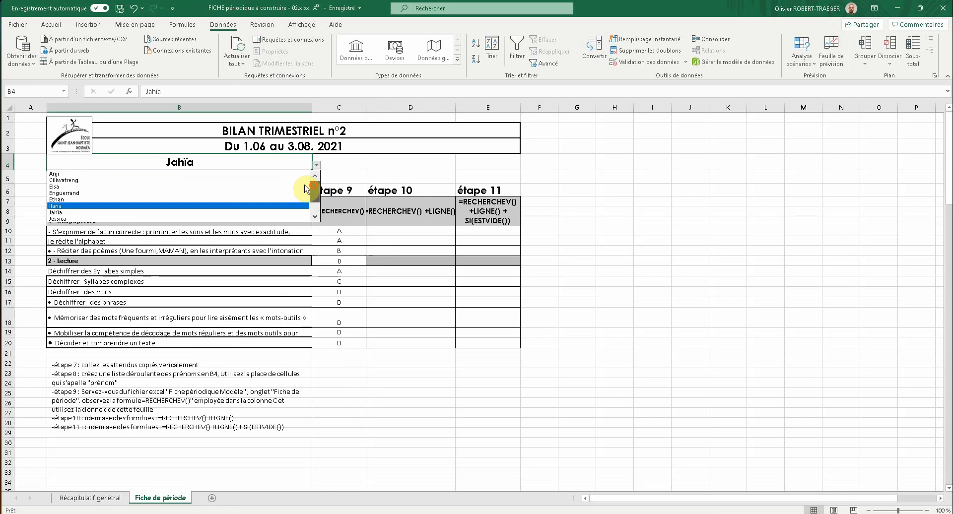
pyautogui.click(275, 178)
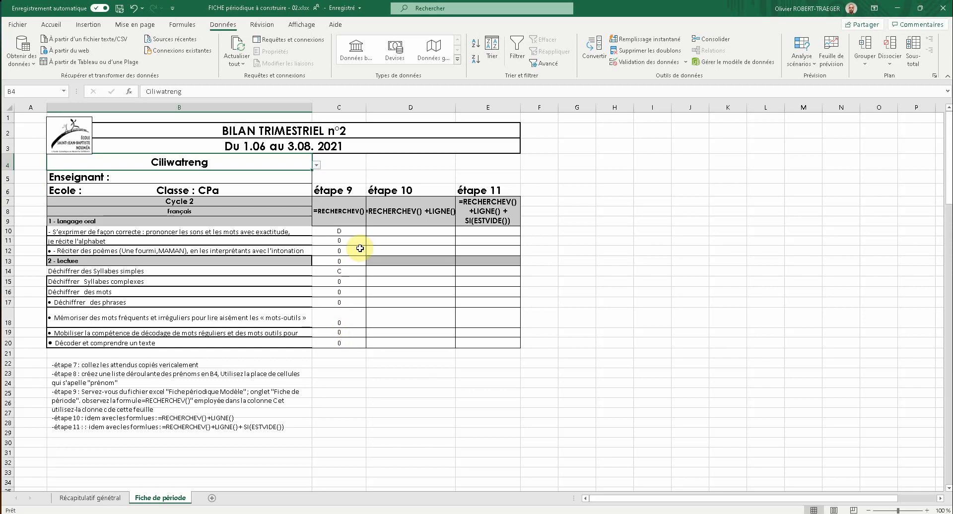
# Step: Examine the RECHERCHEV formulas in C10 and C11 and compare their column indexes with the criteria columns on Récapitulatif génétral
pyautogui.click(353, 230)
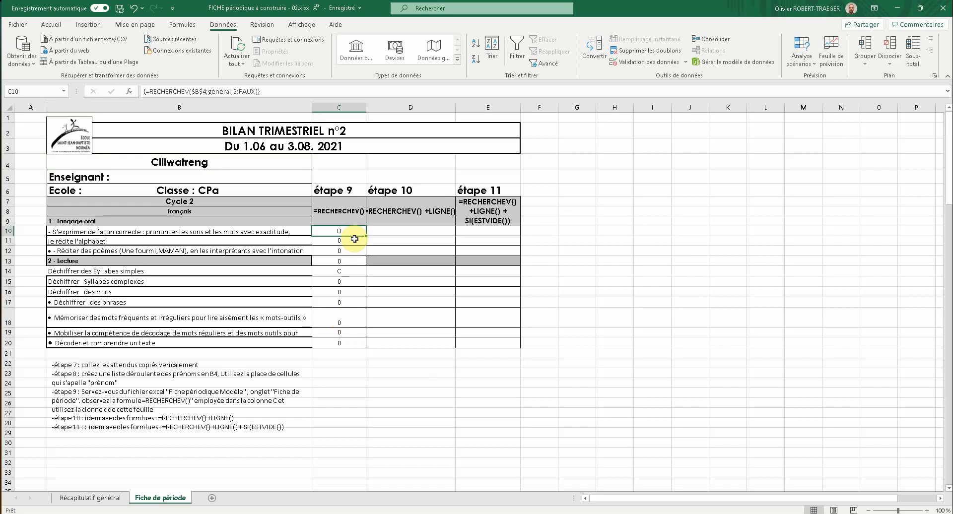
pyautogui.doubleClick(354, 238)
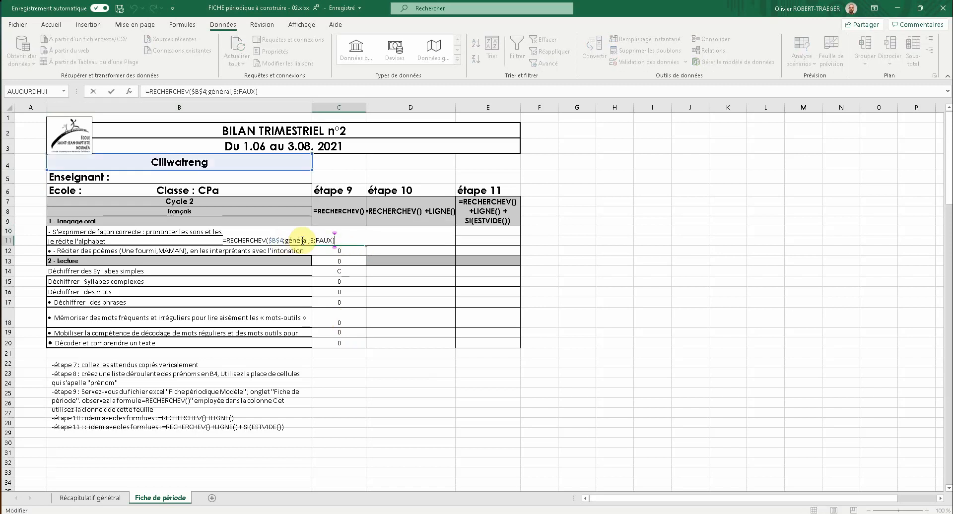
pyautogui.click(390, 230)
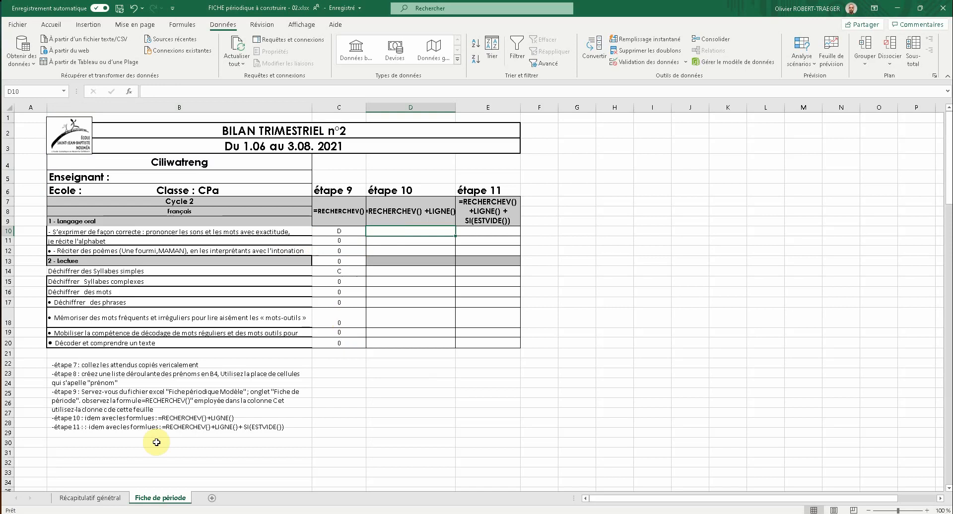
pyautogui.click(91, 498)
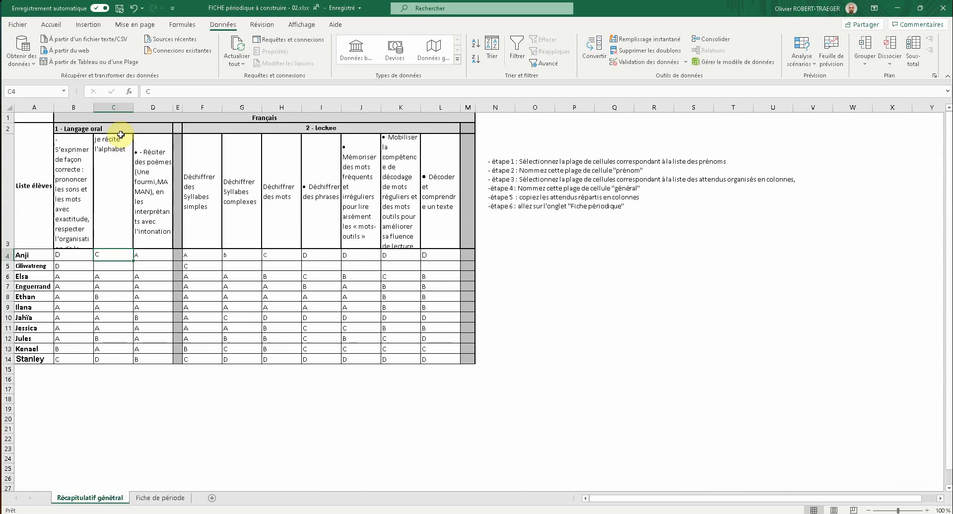
pyautogui.click(160, 498)
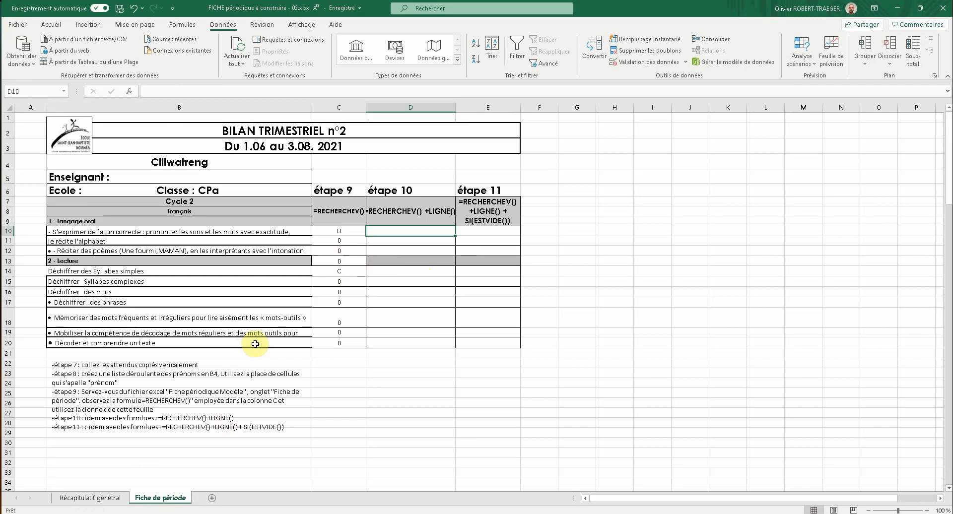
# Step: Compare the column indexes in C10, C11 and C12 one by one with the Langage oral columns B, C and D on Récapitulatif génétral
pyautogui.click(341, 232)
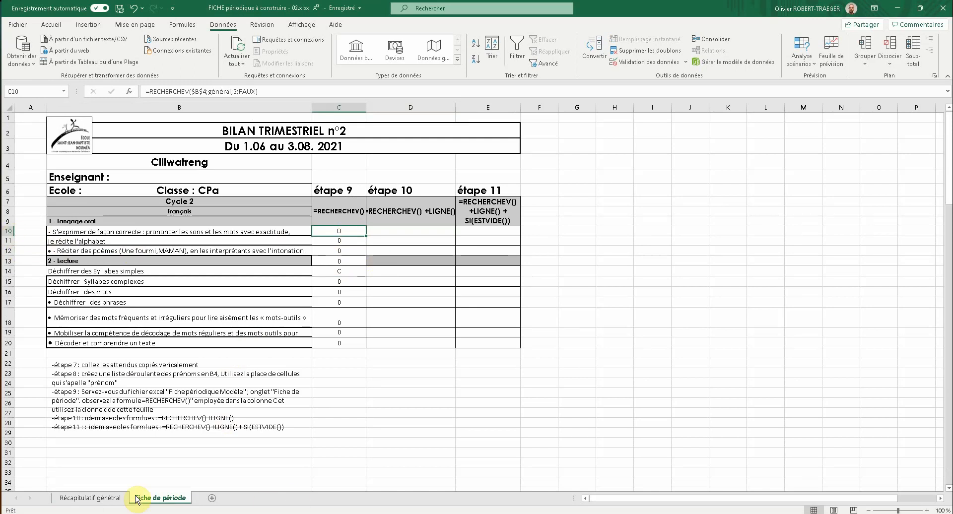
pyautogui.click(113, 498)
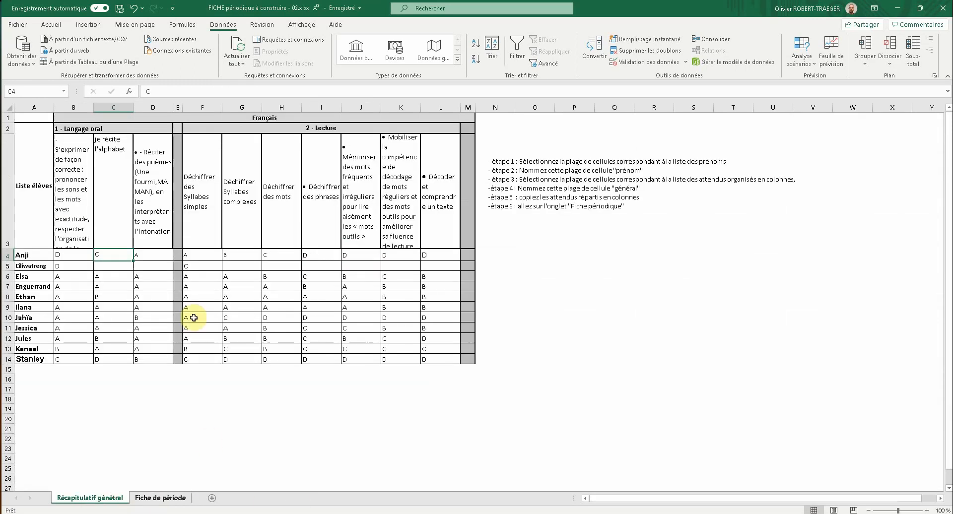
pyautogui.click(69, 256)
pyautogui.click(160, 498)
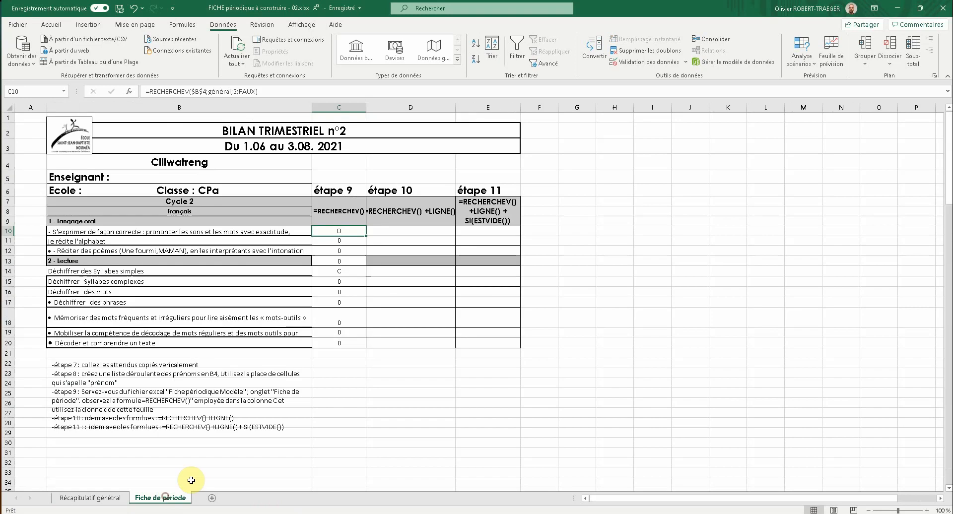
pyautogui.click(340, 242)
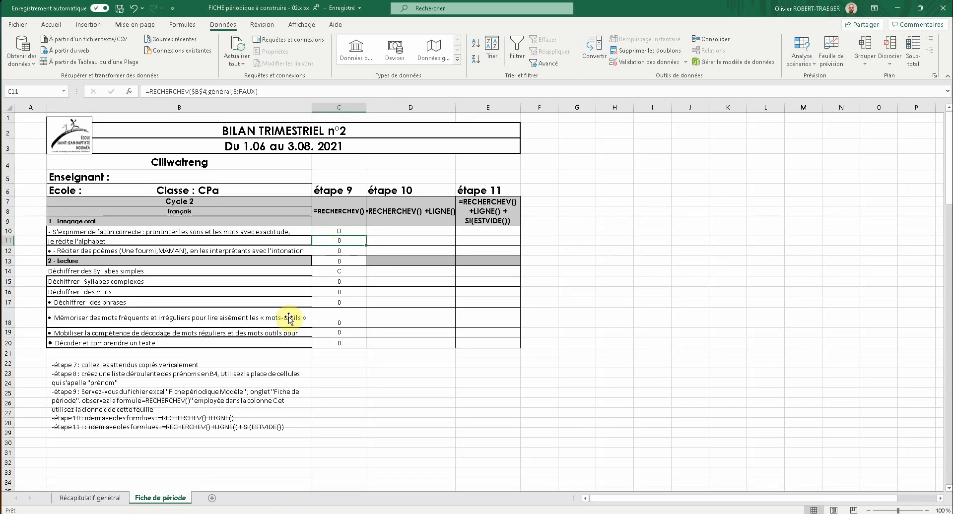
pyautogui.click(85, 498)
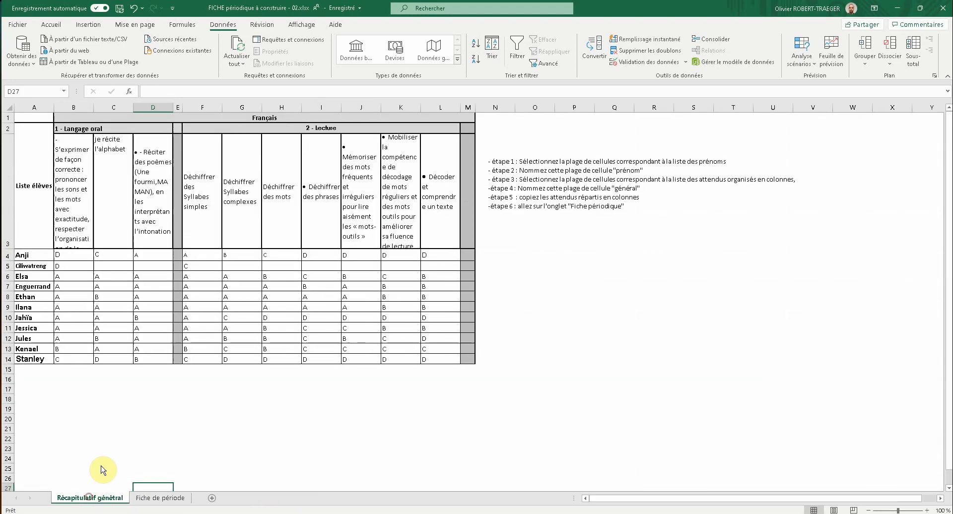
pyautogui.click(113, 257)
pyautogui.click(170, 498)
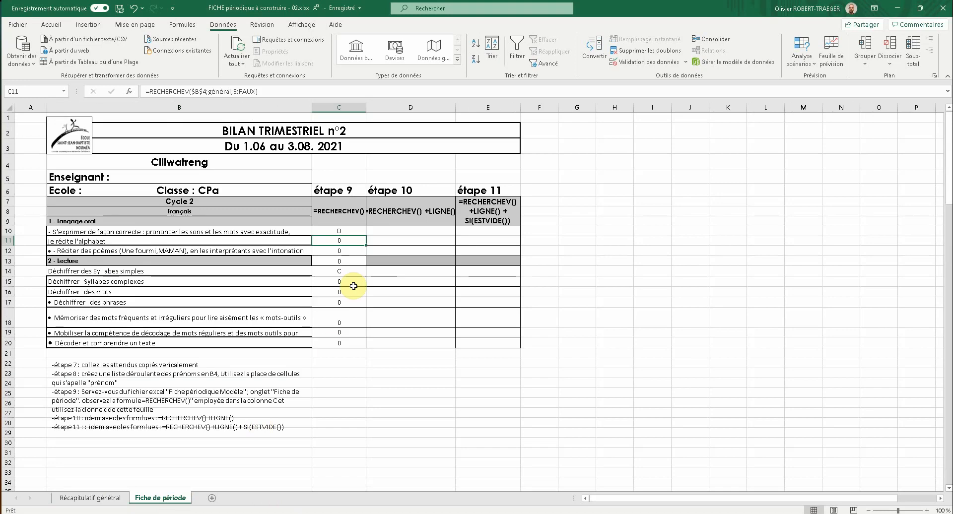
pyautogui.click(343, 251)
pyautogui.click(119, 500)
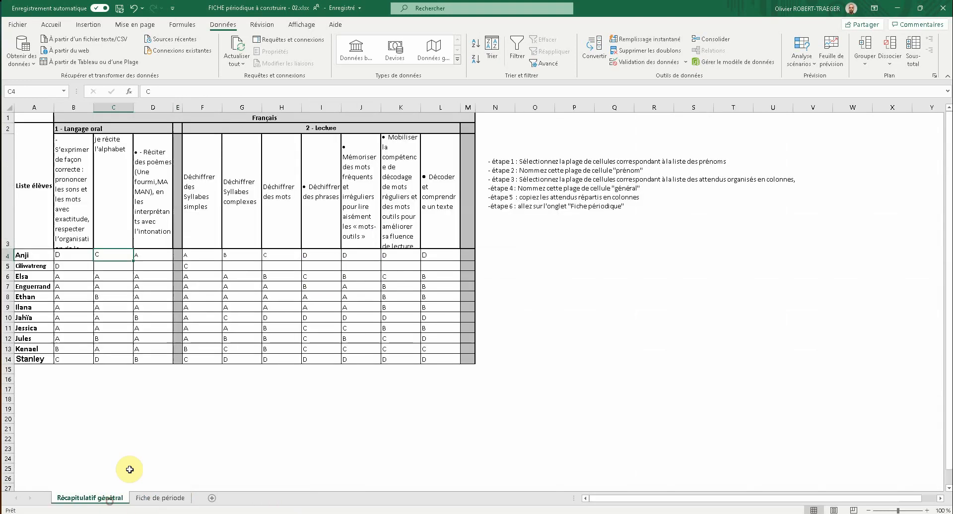
pyautogui.click(155, 257)
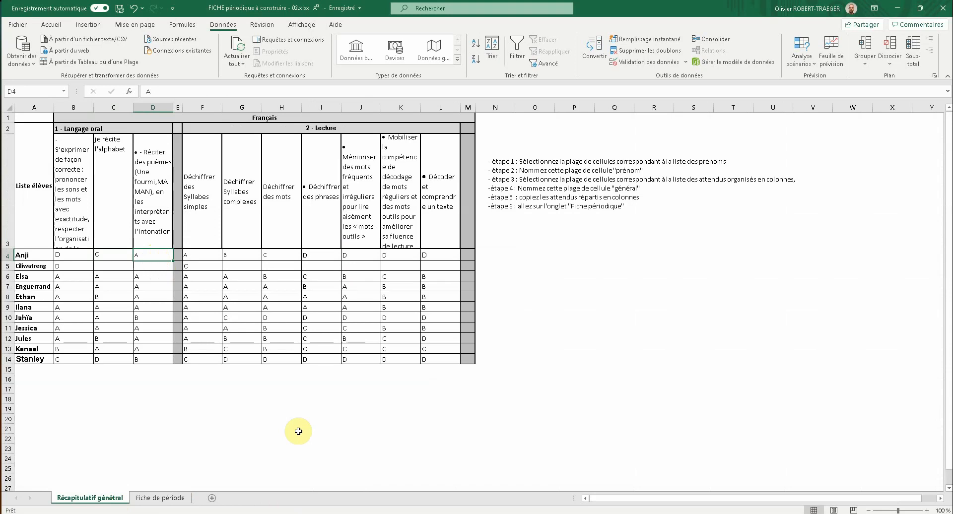
pyautogui.click(176, 499)
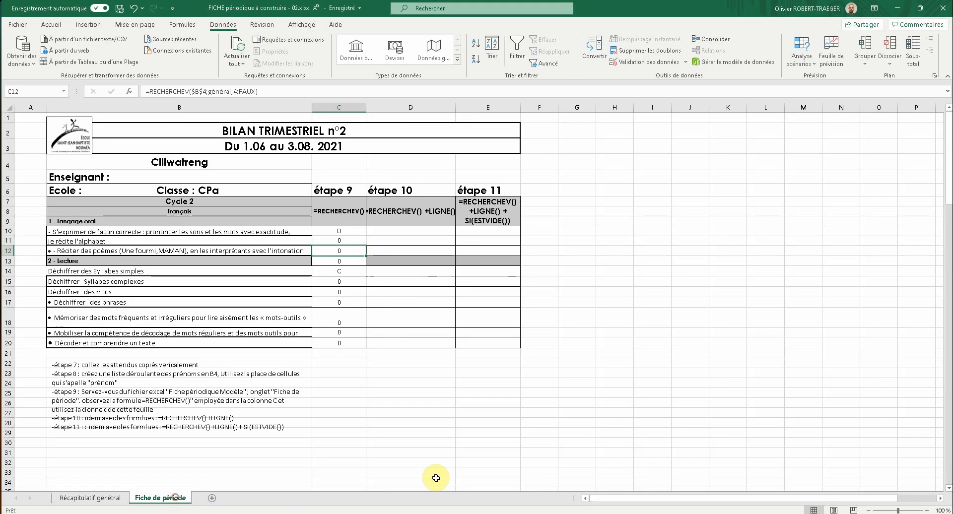
# Step: Test the formula =LIGNE() in the empty cell H11, and clear the cell
pyautogui.click(402, 230)
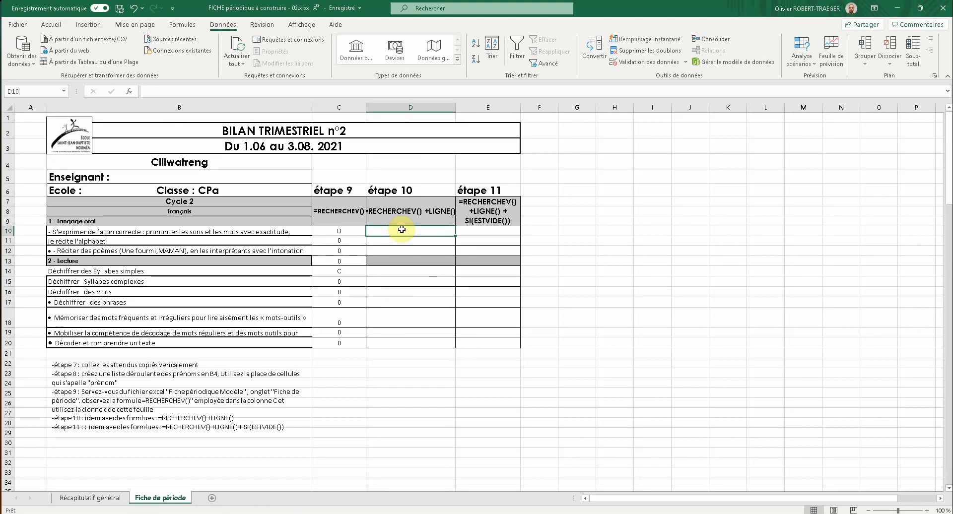
pyautogui.click(621, 239)
pyautogui.write('=')
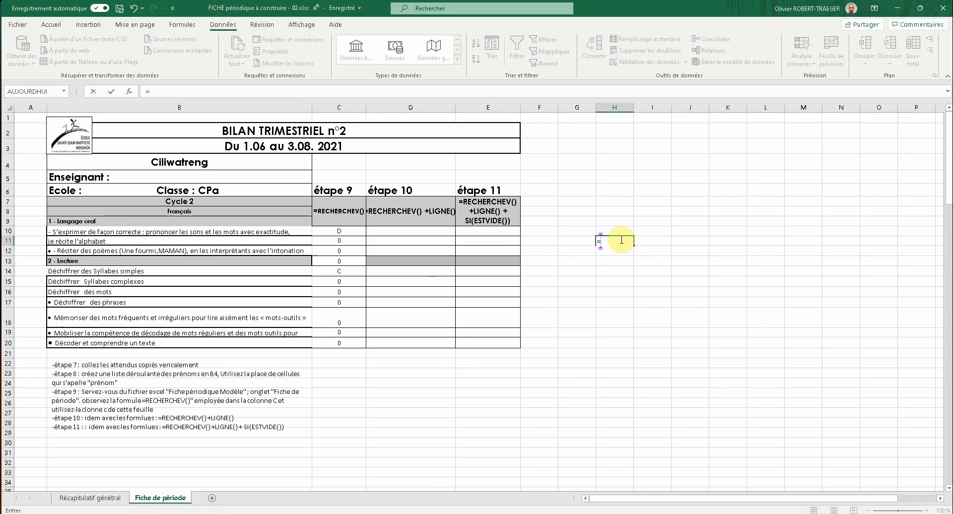
pyautogui.write('ligne')
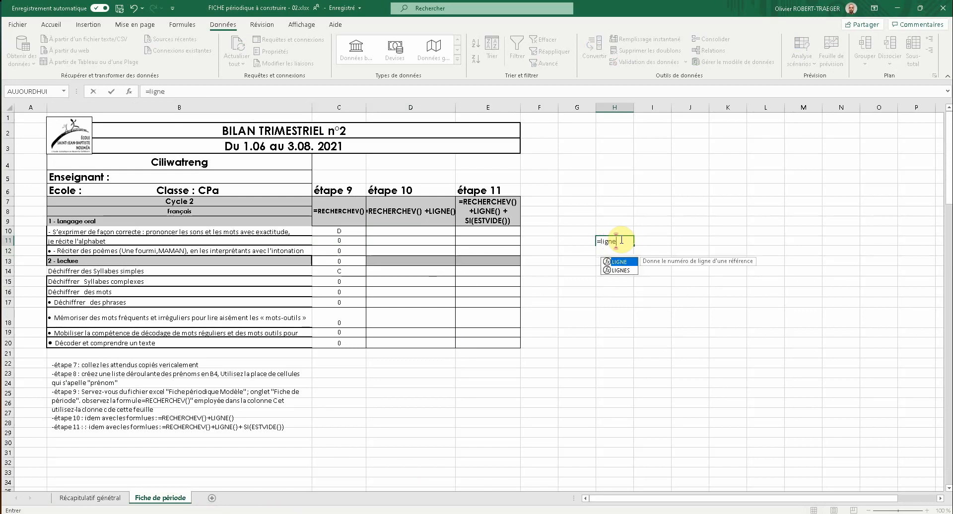
pyautogui.write('()')
pyautogui.press('Return')
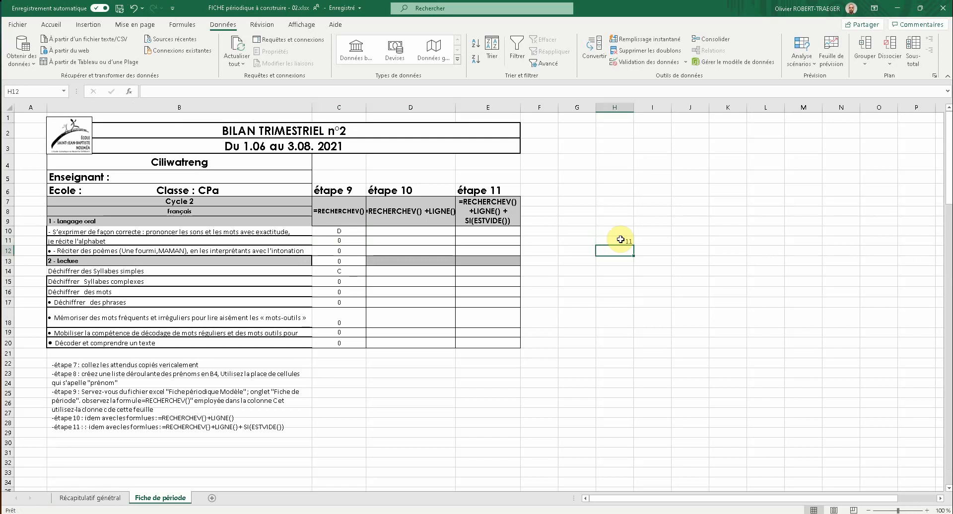
pyautogui.click(629, 242)
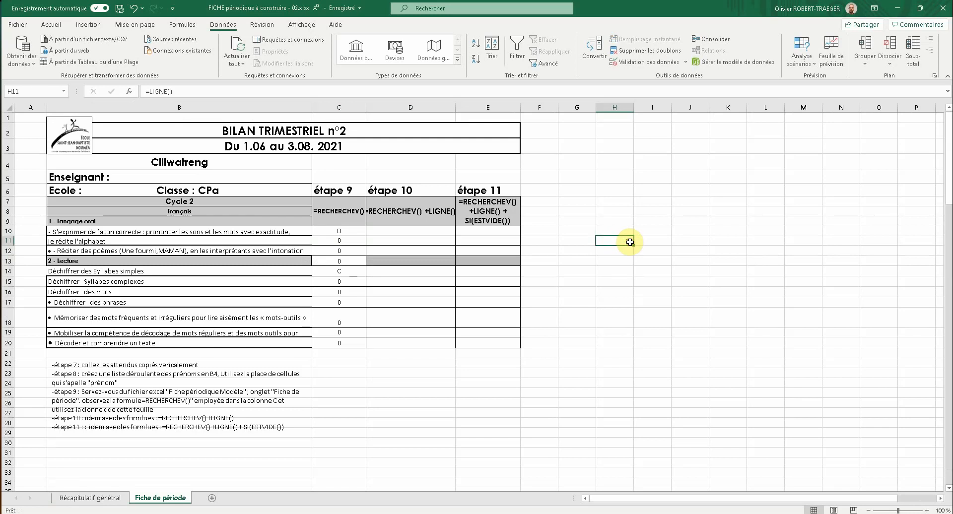
# Step: Copy the formula text =RECHERCHEV($B$4;général;2;FAUX) from C10 into D10 under étape 10
pyautogui.click(421, 234)
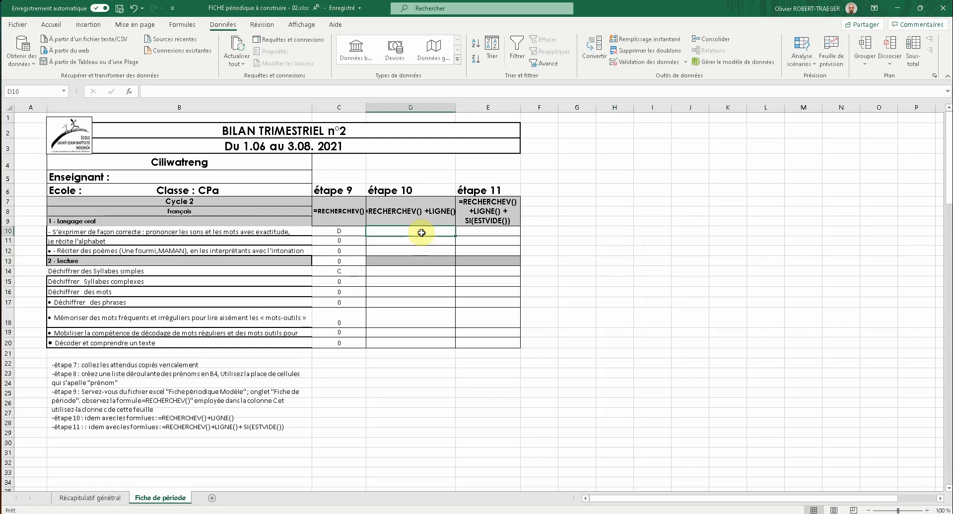
pyautogui.click(339, 232)
pyautogui.moveTo(285, 93); pyautogui.dragTo(135, 92)
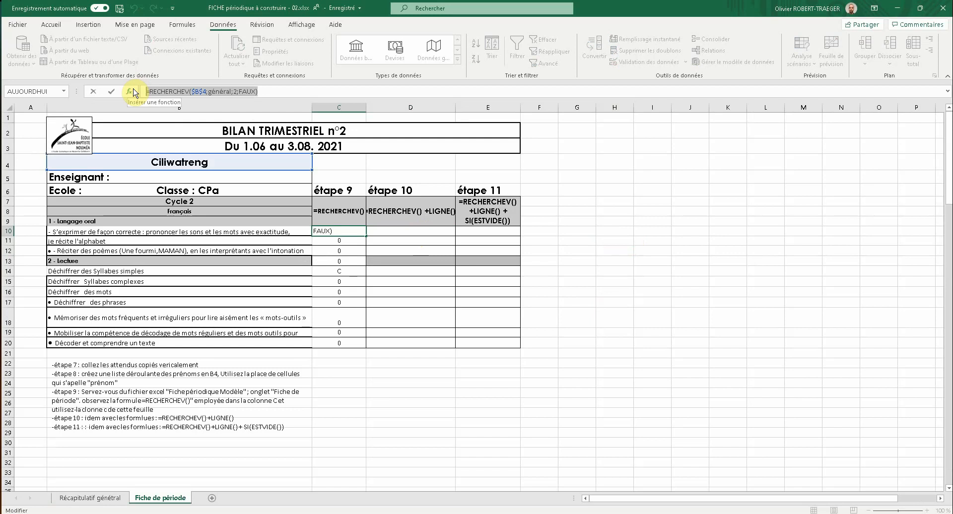
pyautogui.hotkey('ctrl', 'c')
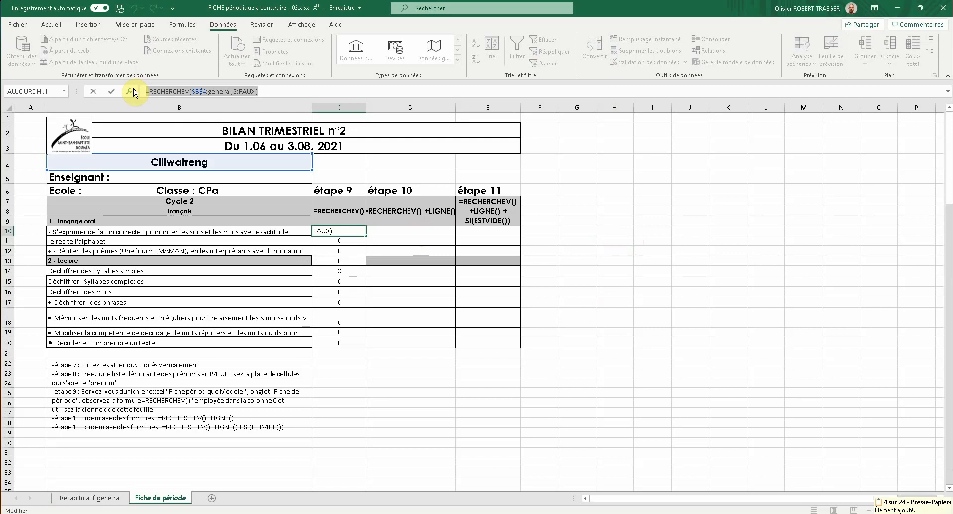
pyautogui.press('Escape')
pyautogui.click(420, 233)
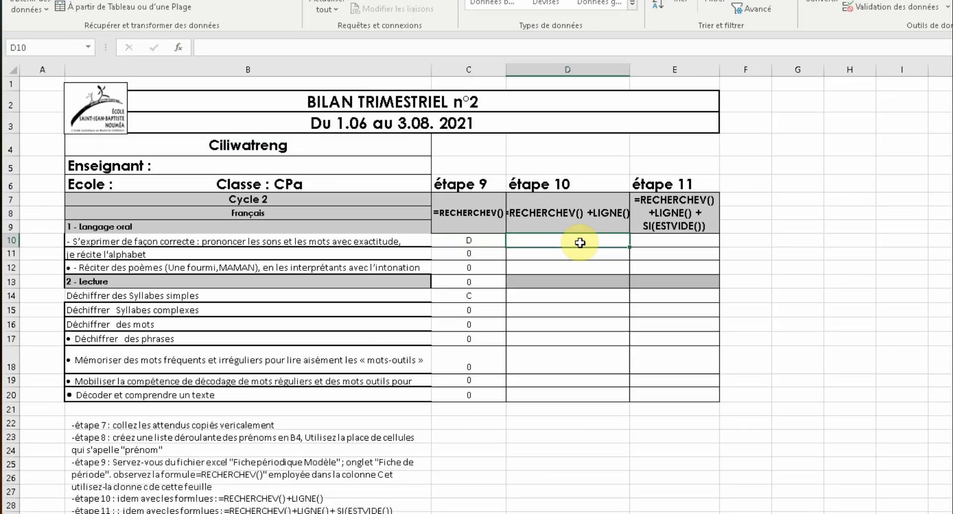
pyautogui.hotkey('ctrl', 'v')
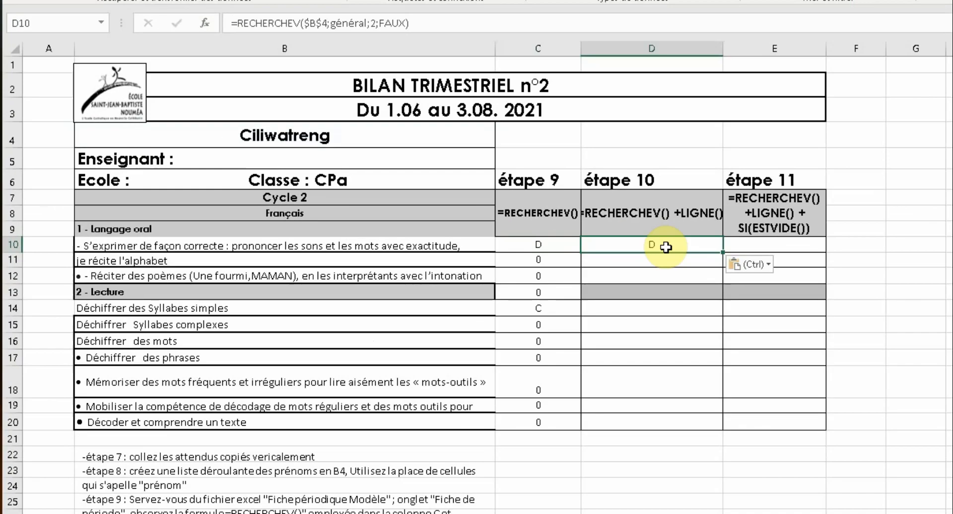
# Step: Replace the column index 2 in D10's formula with LIGNE(), giving =RECHERCHEV($B$4;général;LIGNE();FAUX)
pyautogui.click(374, 22)
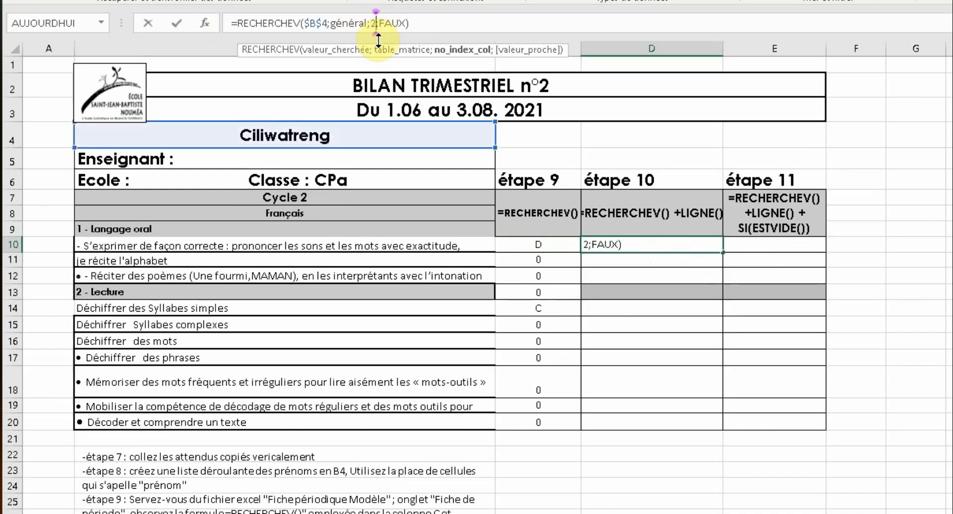
pyautogui.press('Delete')
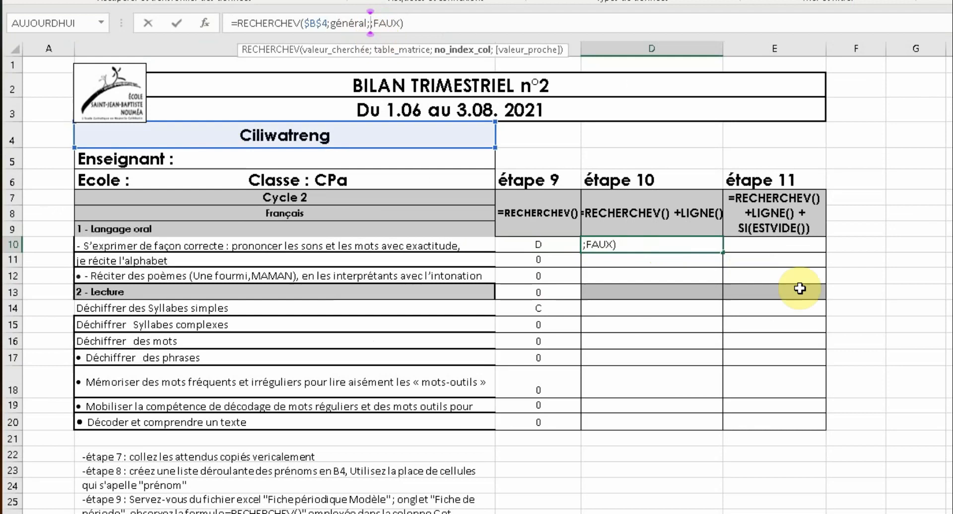
pyautogui.write('ligne')
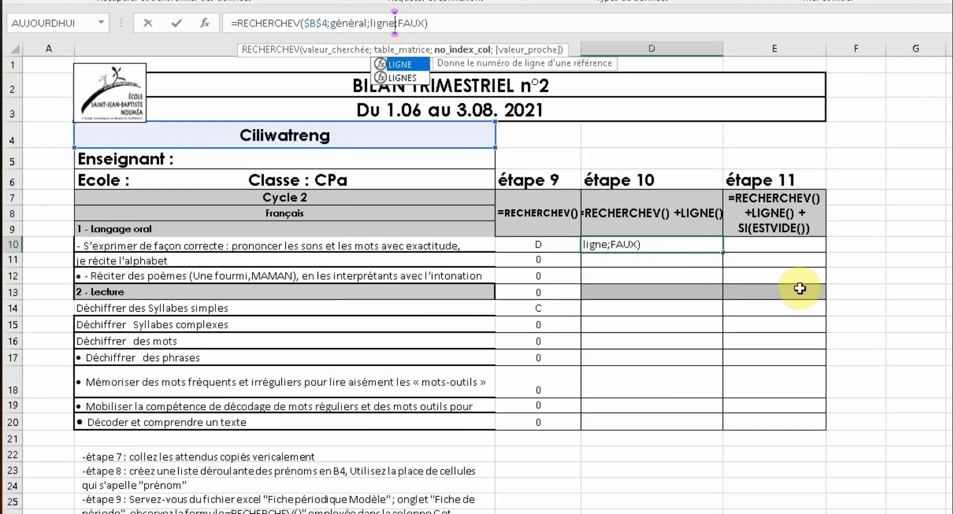
pyautogui.write('()')
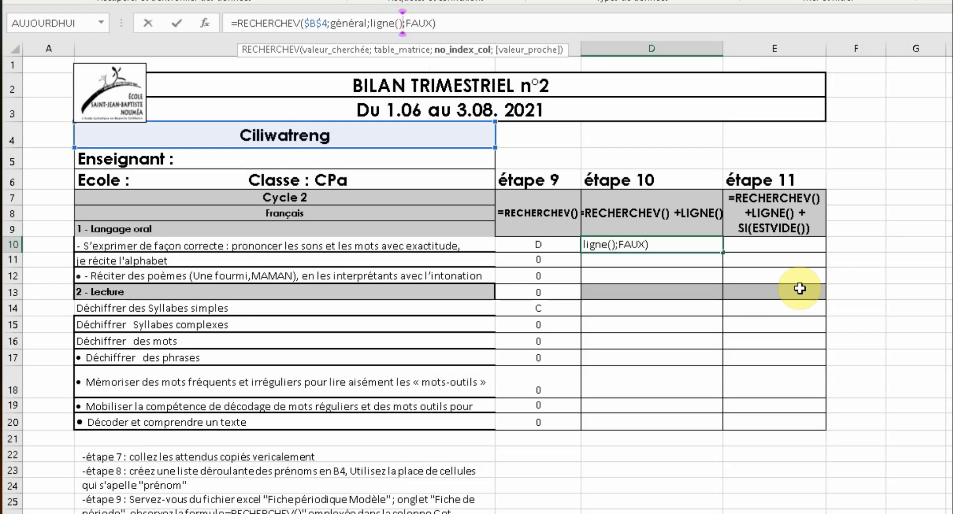
pyautogui.press('Return')
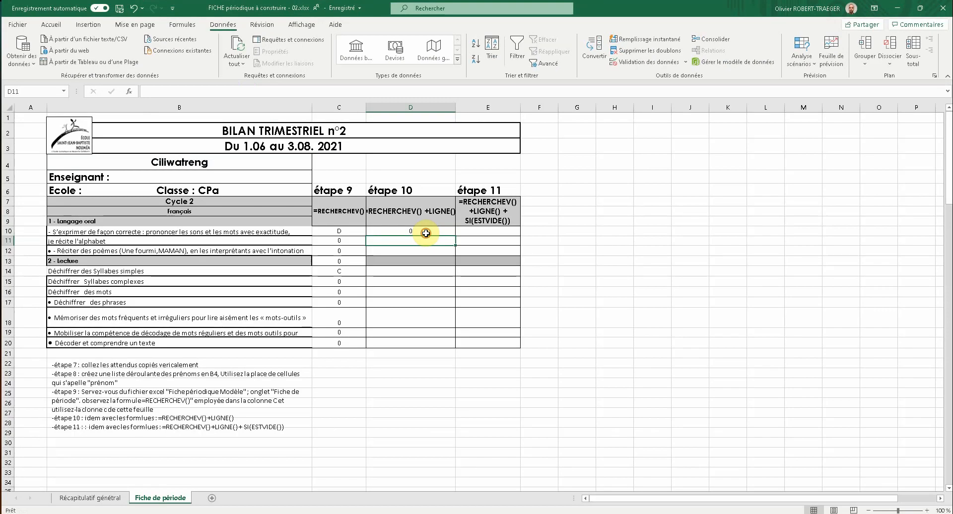
# Step: Subtract 8 from LIGNE() in D10's formula, giving =RECHERCHEV($B$4;général;LIGNE()-8;FAUX), and fill it down to D20
pyautogui.click(426, 232)
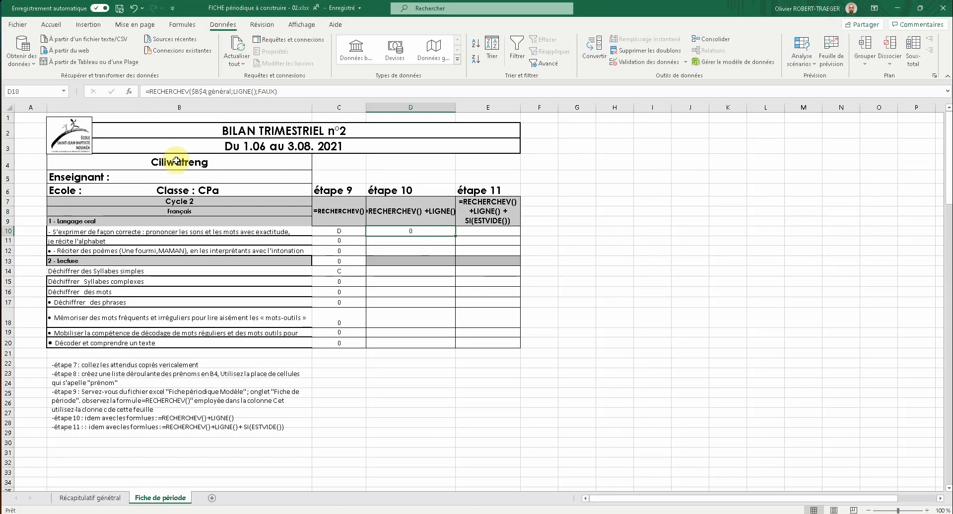
pyautogui.click(89, 498)
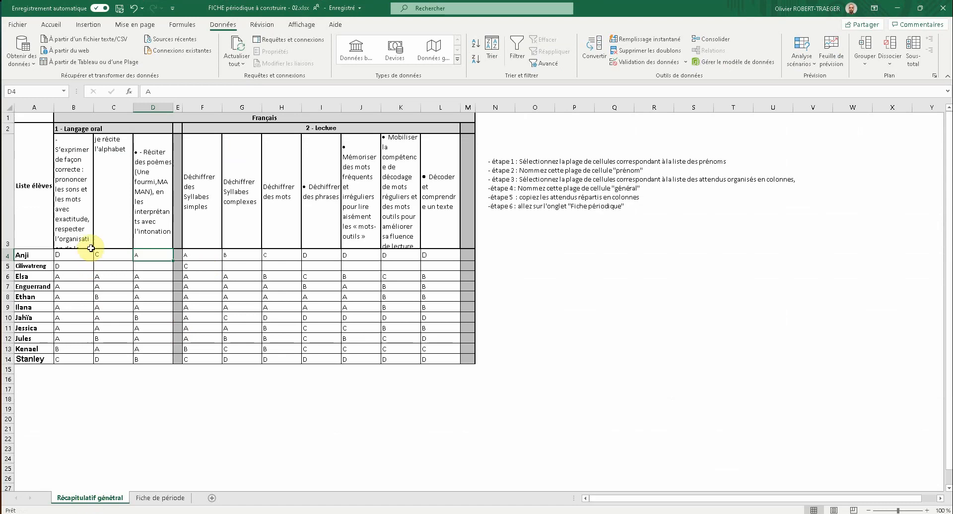
pyautogui.click(174, 498)
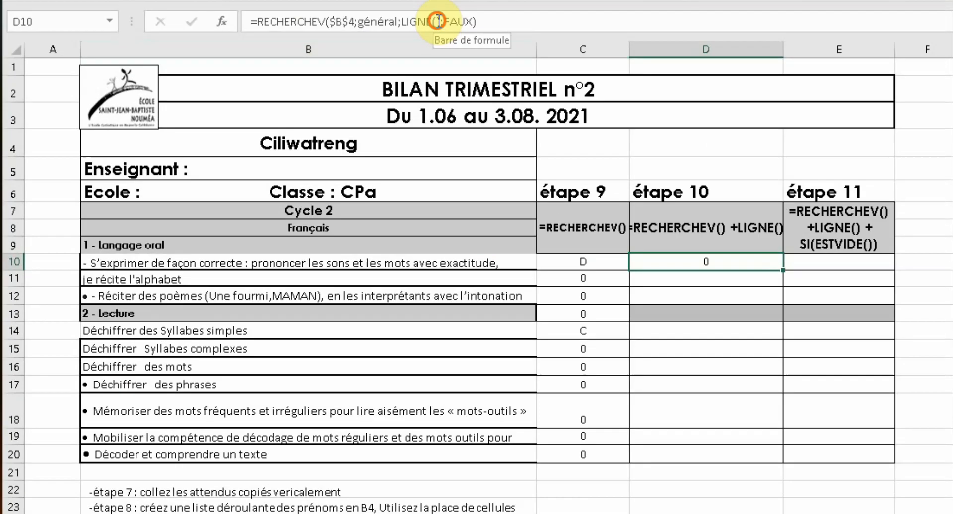
pyautogui.click(345, 58)
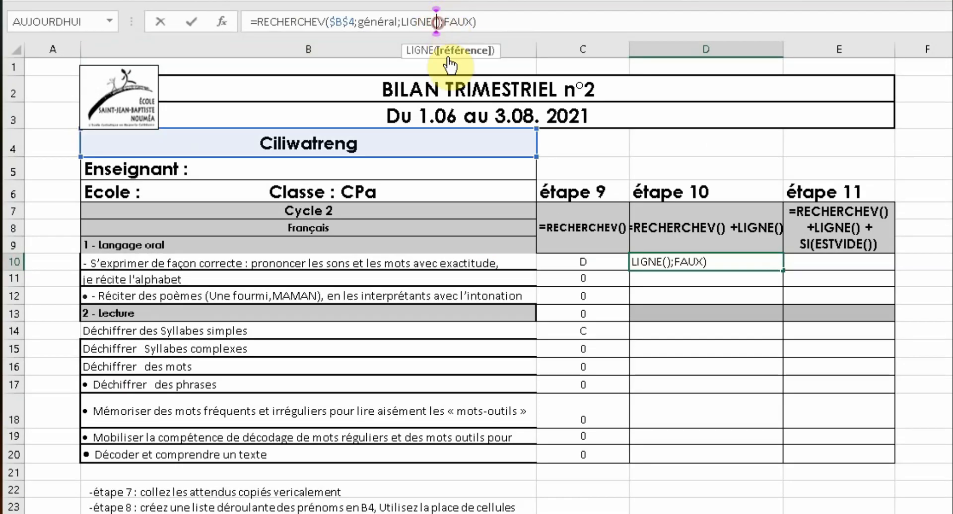
pyautogui.press('Right')
pyautogui.write('-')
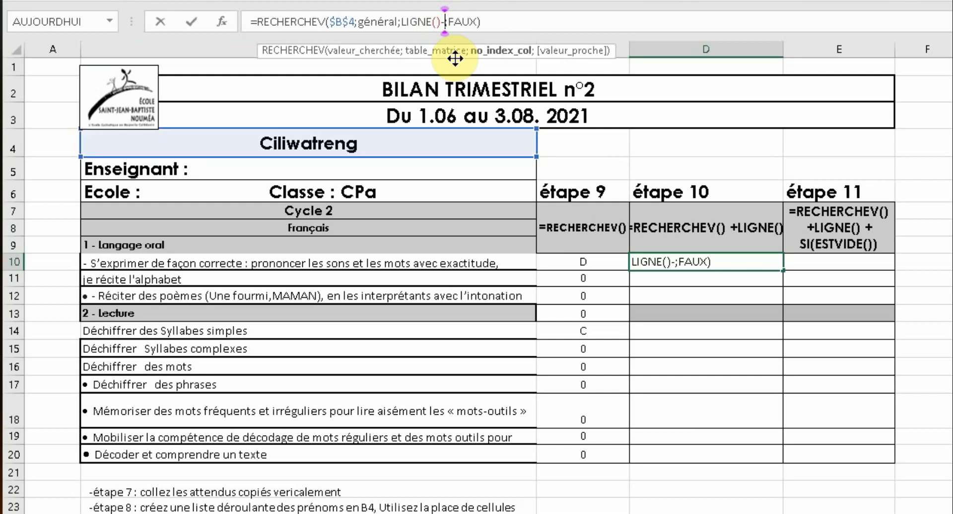
pyautogui.write('8')
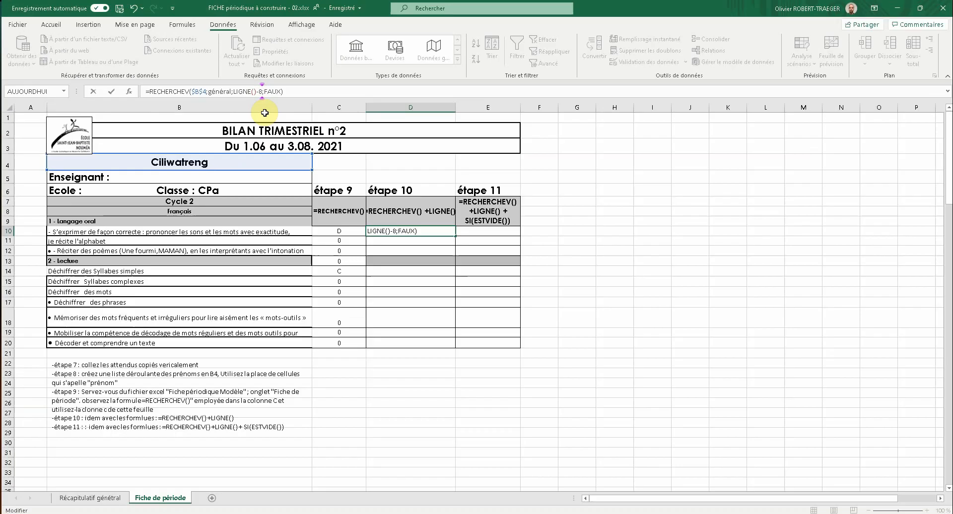
pyautogui.press('Return')
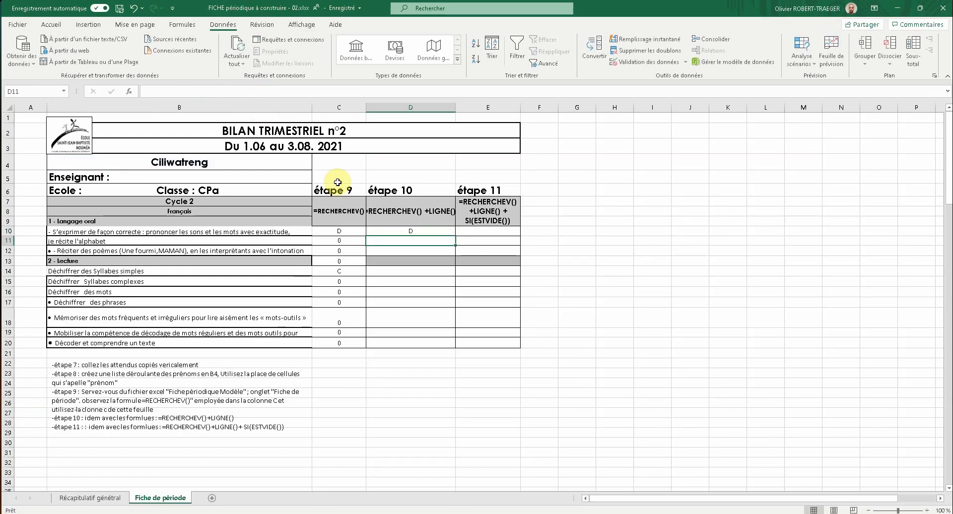
pyautogui.click(424, 232)
pyautogui.moveTo(455, 236); pyautogui.dragTo(452, 346)
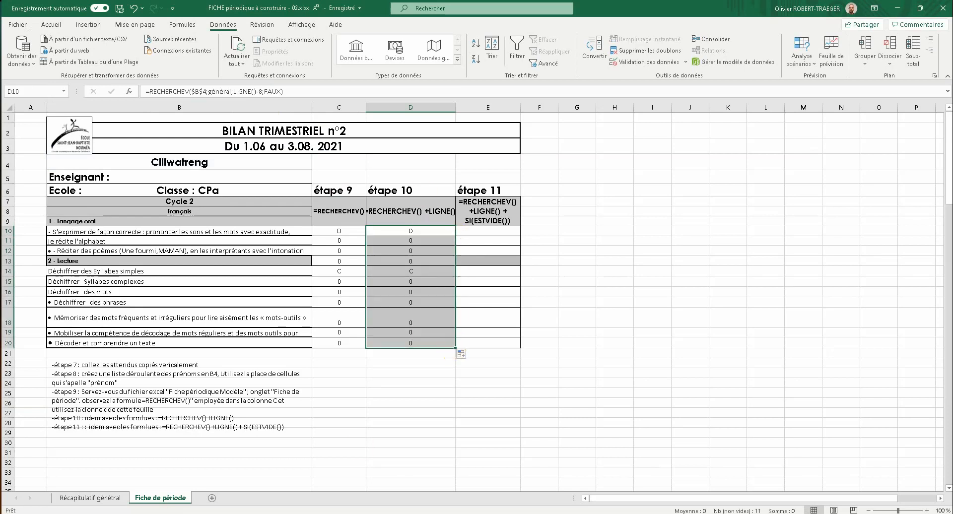
# Step: Locate the last pupil on Récapitulatif génétral and choose that pupil from B4's drop-down list on Fiche de période
pyautogui.click(94, 499)
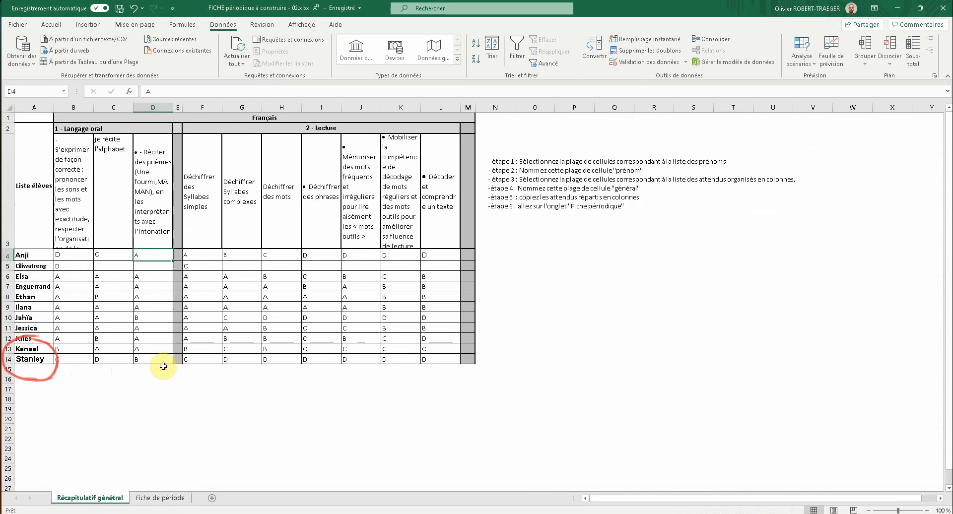
pyautogui.click(161, 499)
pyautogui.click(306, 161)
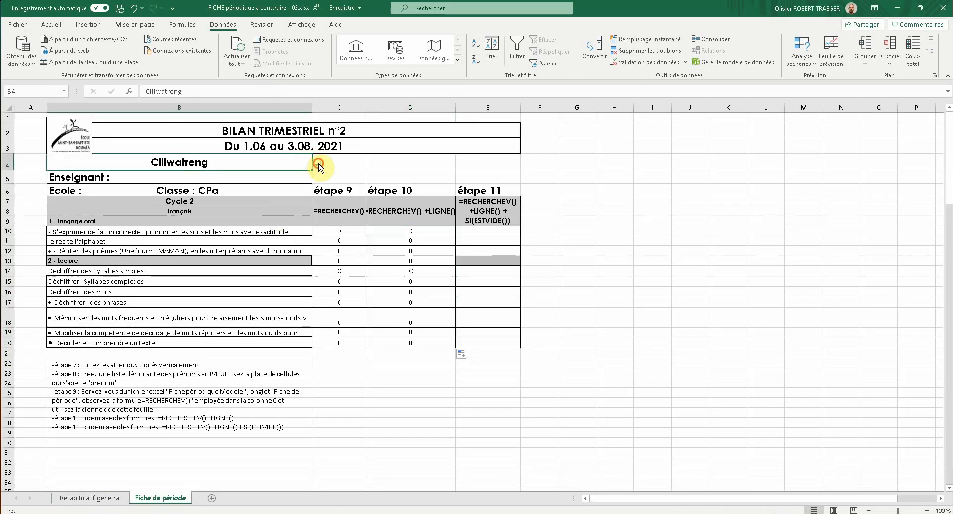
pyautogui.click(316, 165)
pyautogui.click(315, 216)
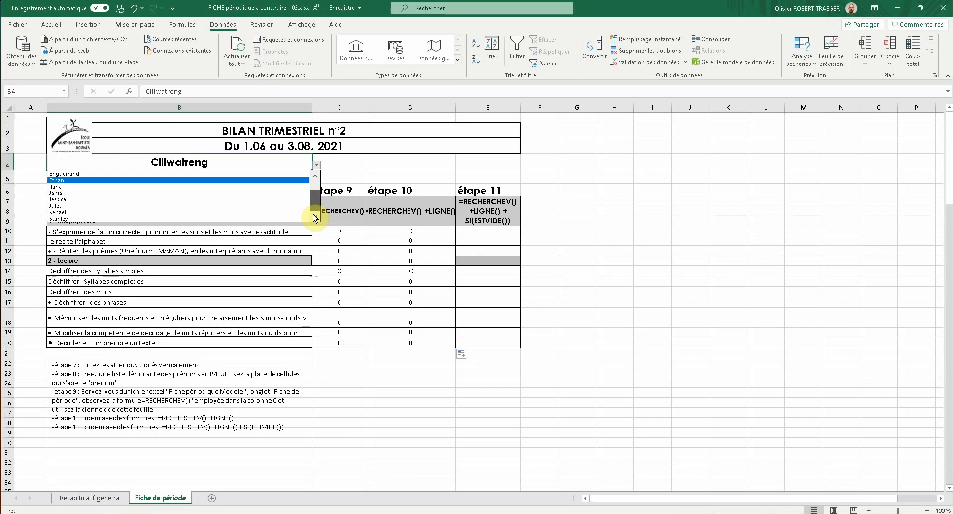
pyautogui.click(219, 218)
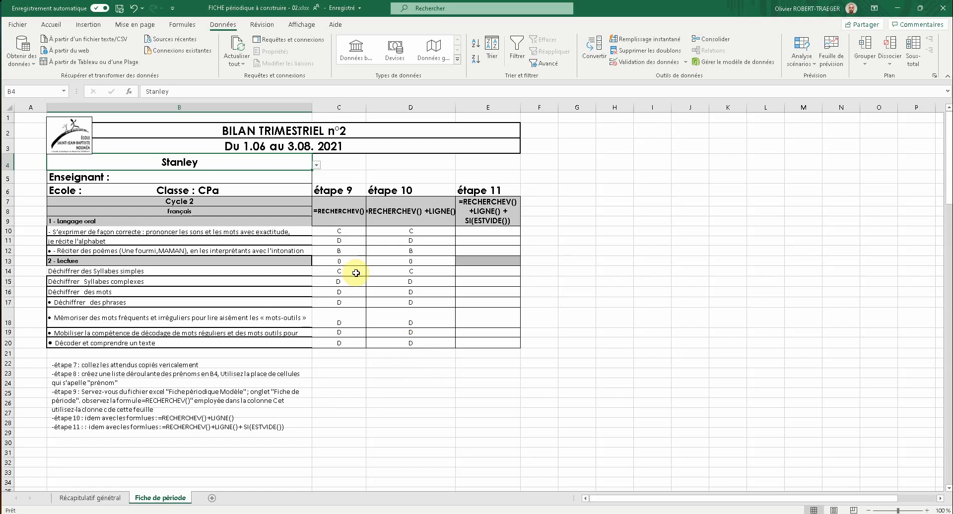
# Step: Compare C13's lookup formula with the grey separator columns and the empty grade cells in row 5 on Récapitulatif génétral
pyautogui.click(324, 261)
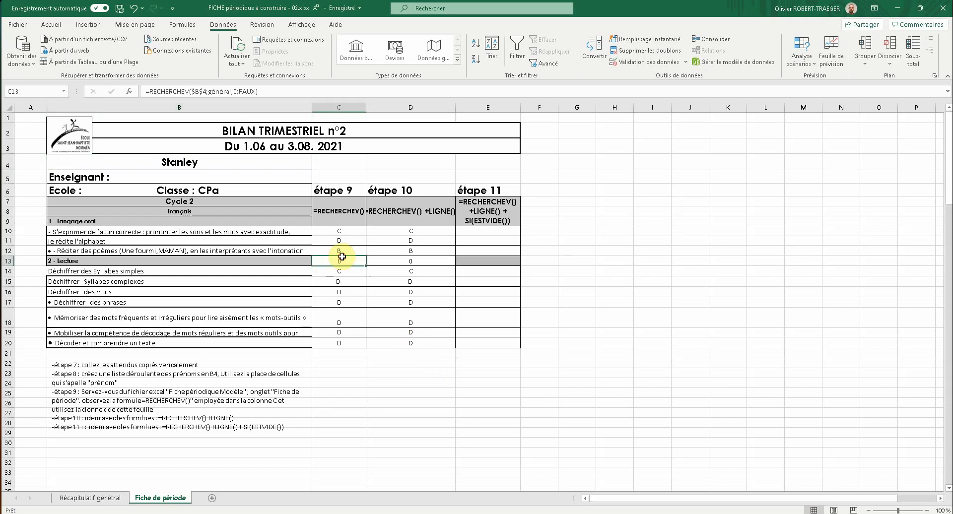
pyautogui.click(108, 503)
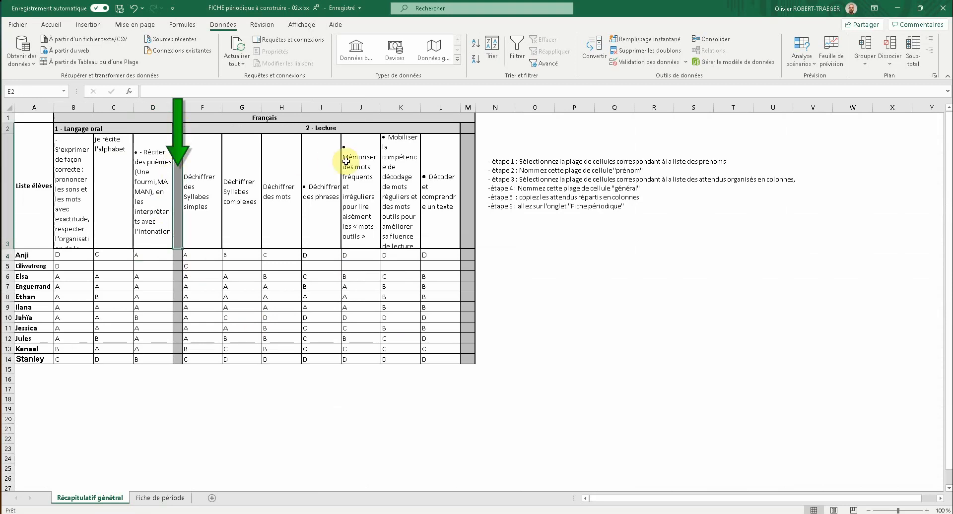
pyautogui.click(473, 173)
pyautogui.click(107, 268)
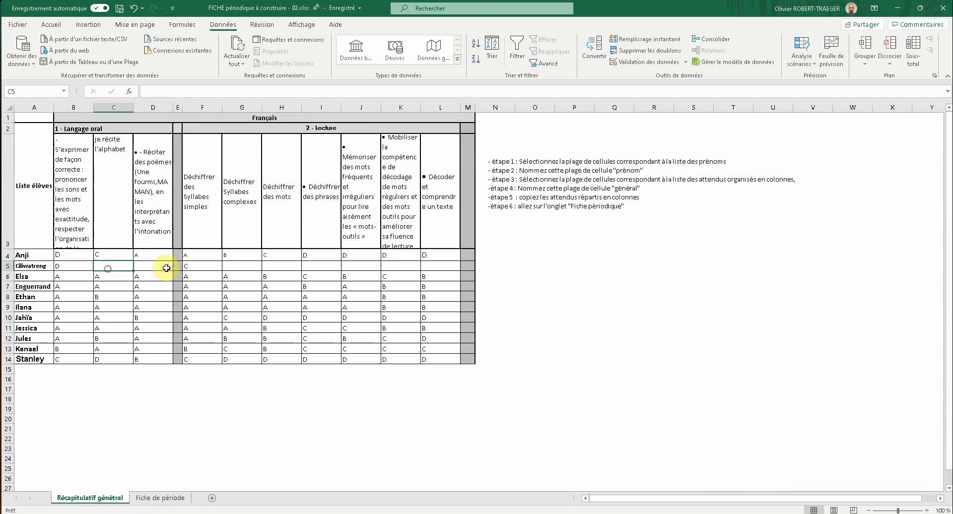
pyautogui.click(168, 268)
pyautogui.click(238, 268)
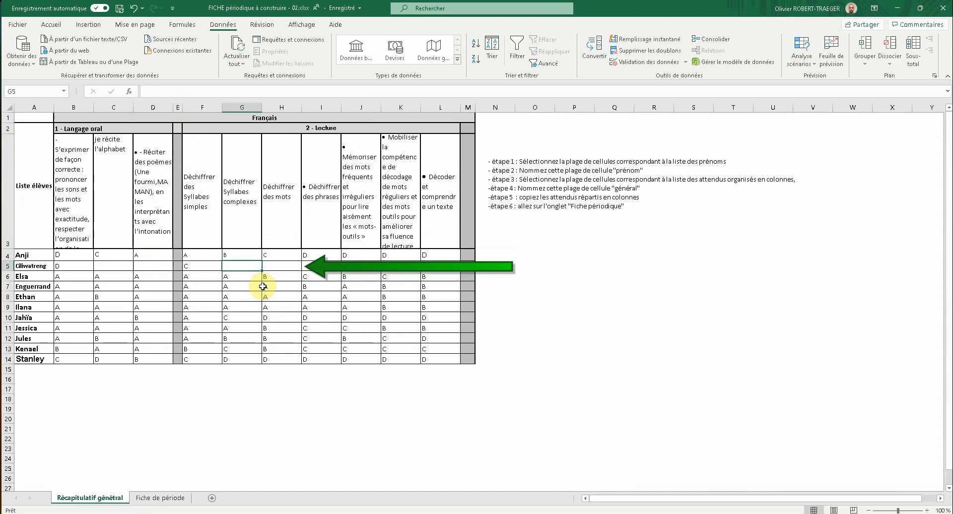
# Step: Copy RECHERCHEV($B$4;général;LIGNE()-8;FAUX) without its equals sign from D10 on Fiche de période, and select E10 under étape 11
pyautogui.click(172, 499)
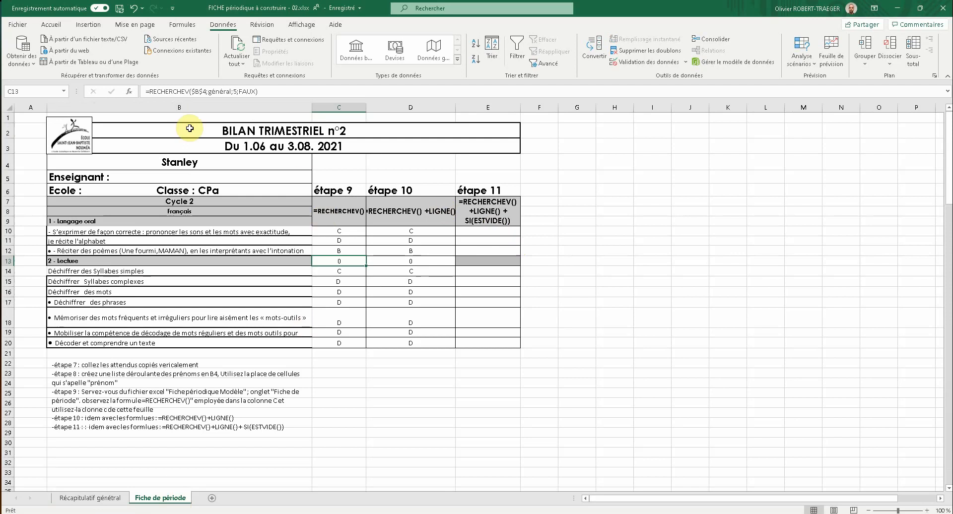
pyautogui.click(413, 231)
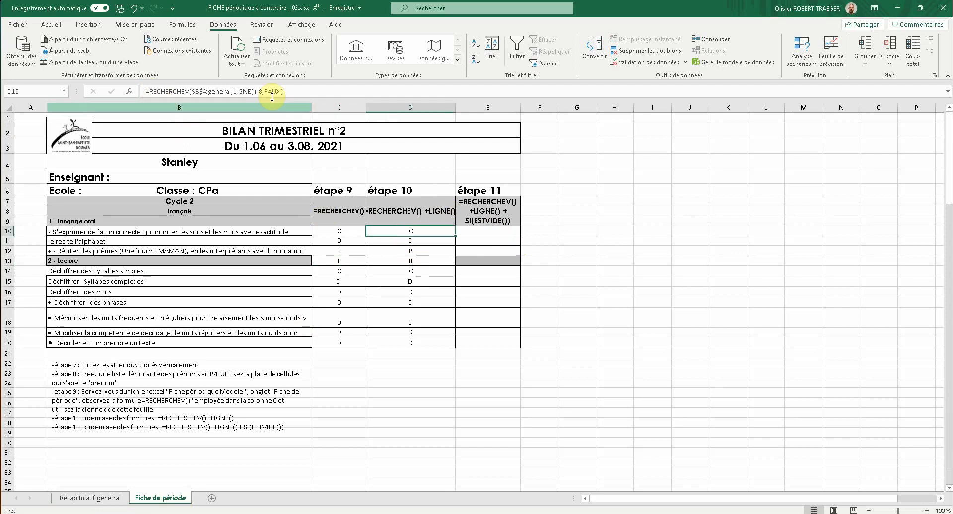
pyautogui.tripleClick(160, 91)
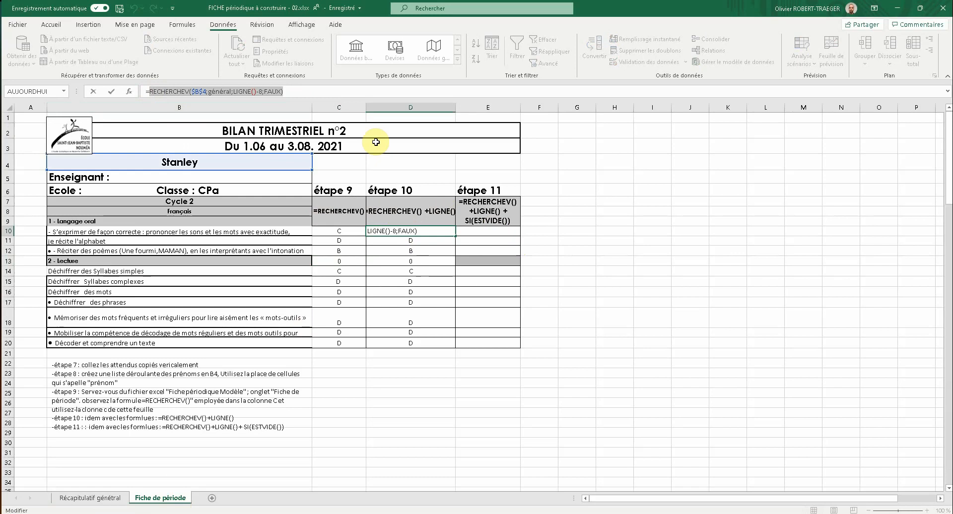
pyautogui.hotkey('ctrl', 'c')
pyautogui.press('Escape')
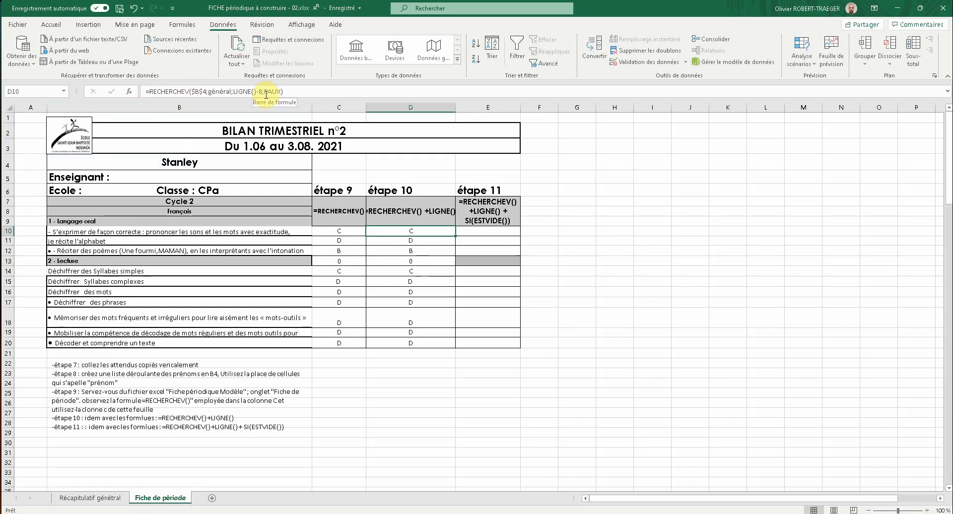
pyautogui.click(493, 229)
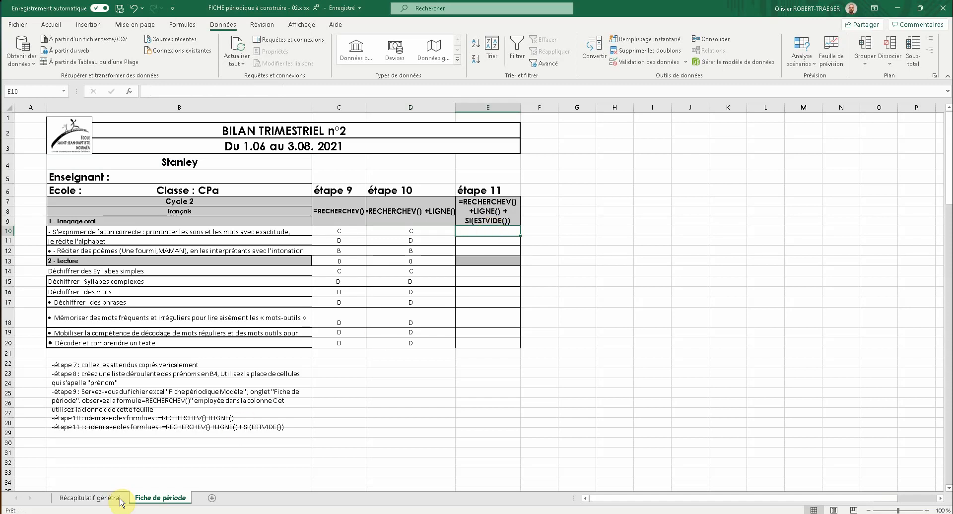
# Step: Examine the filled grade cells B4 and F5 and the empty cell C5 on Récapitulatif génétral, and return to Fiche de période
pyautogui.click(101, 496)
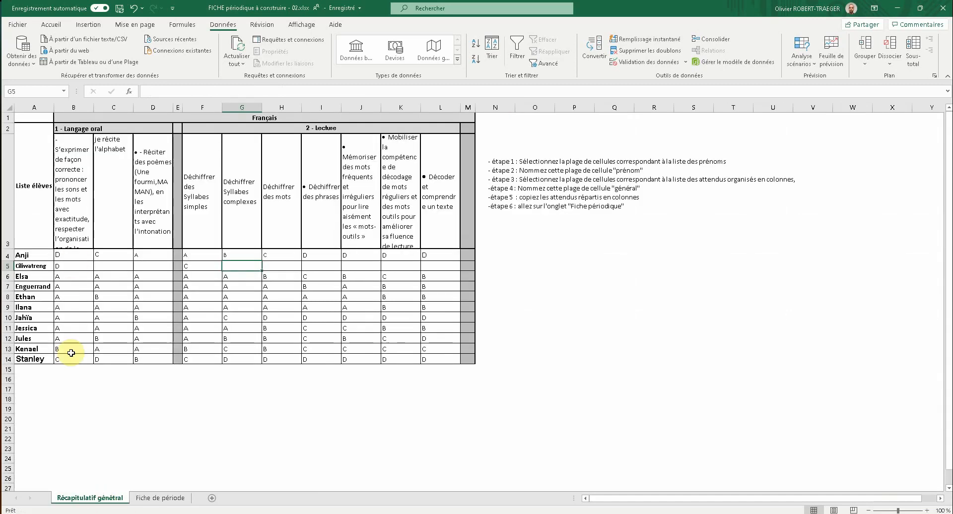
pyautogui.click(83, 259)
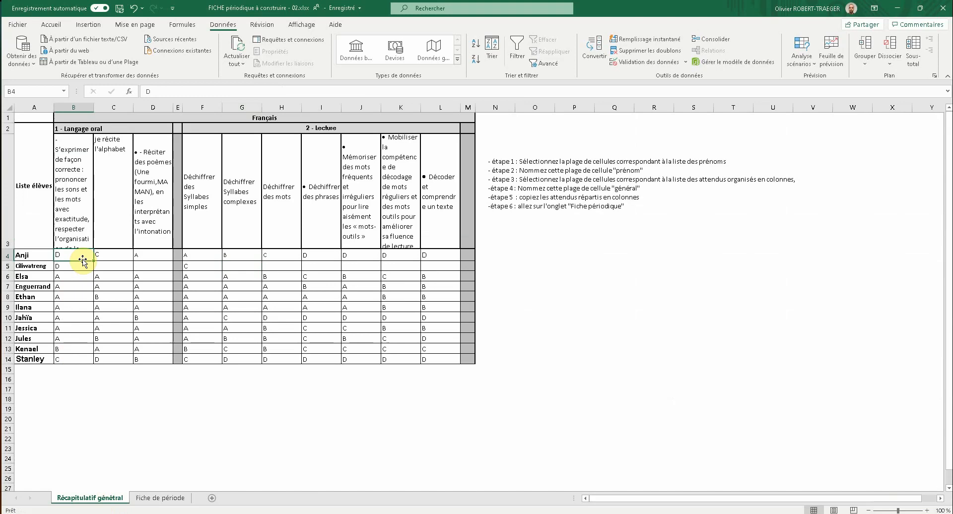
pyautogui.click(105, 270)
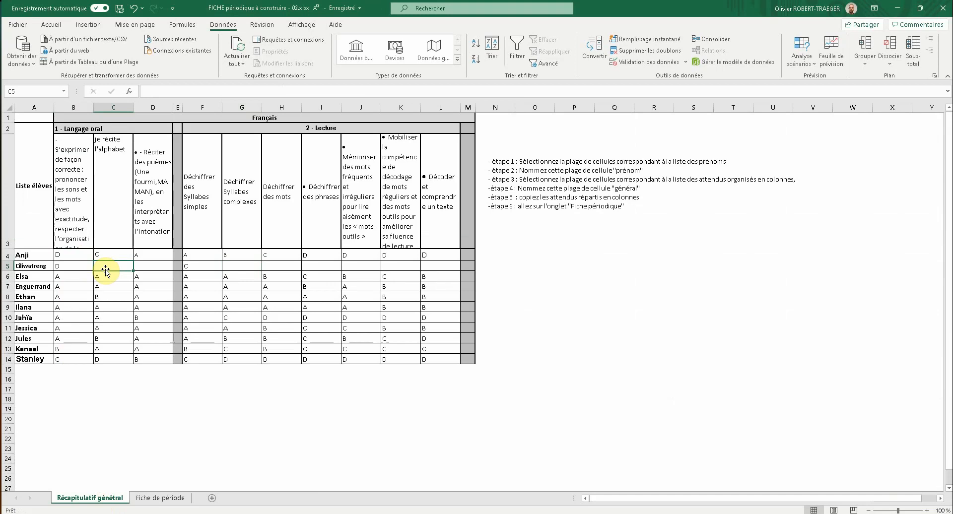
pyautogui.click(188, 268)
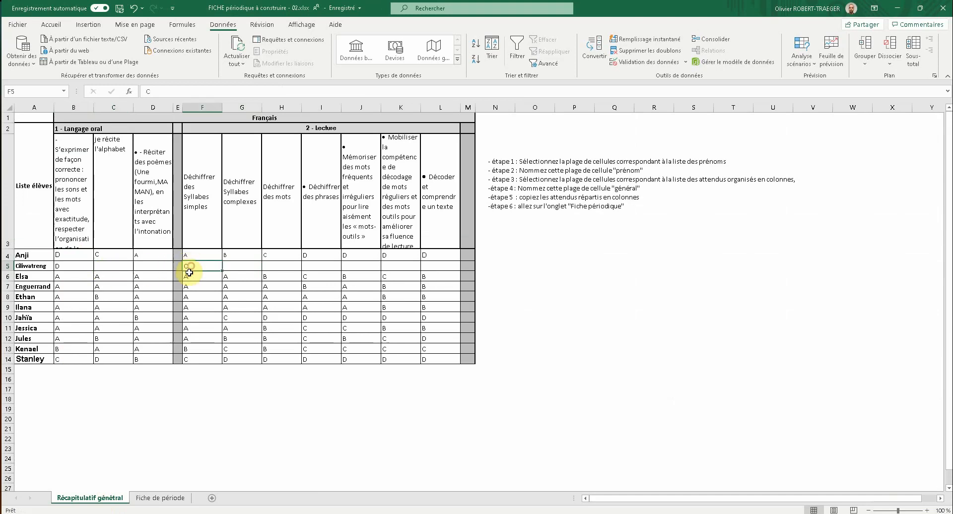
pyautogui.click(188, 498)
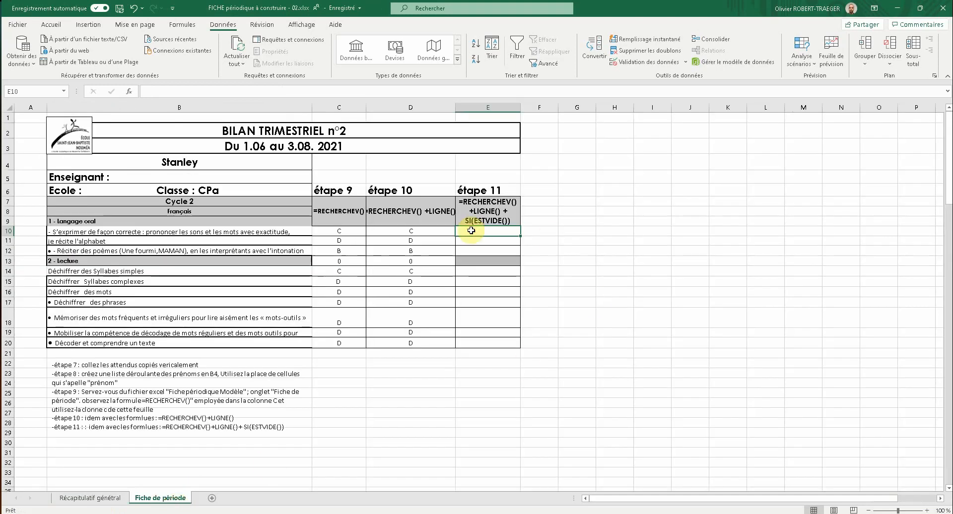
# Step: Start a SI formula in E10 whose logical test is ESTVIDE(RECHERCHEV($B$4;général;LIGNE()-8;FAUX)), reusing the copied lookup
pyautogui.click(164, 92)
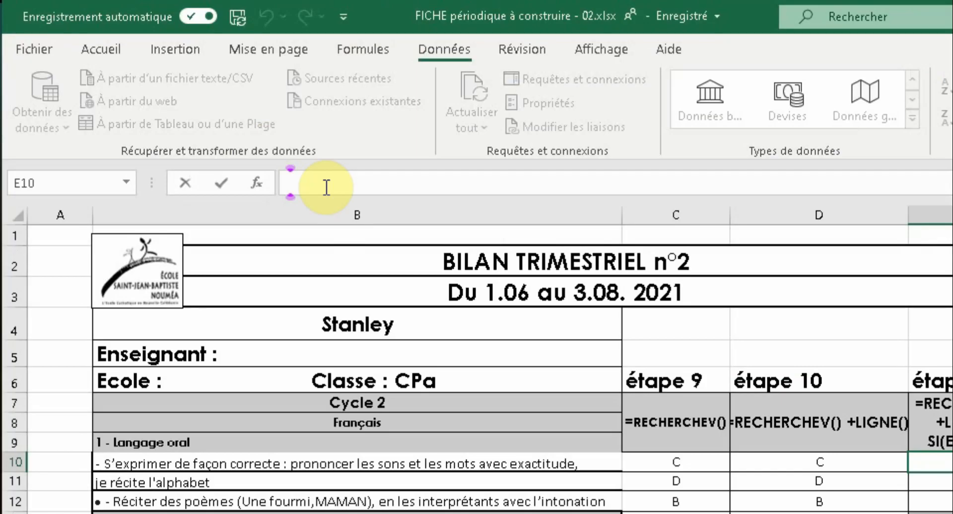
pyautogui.write('=')
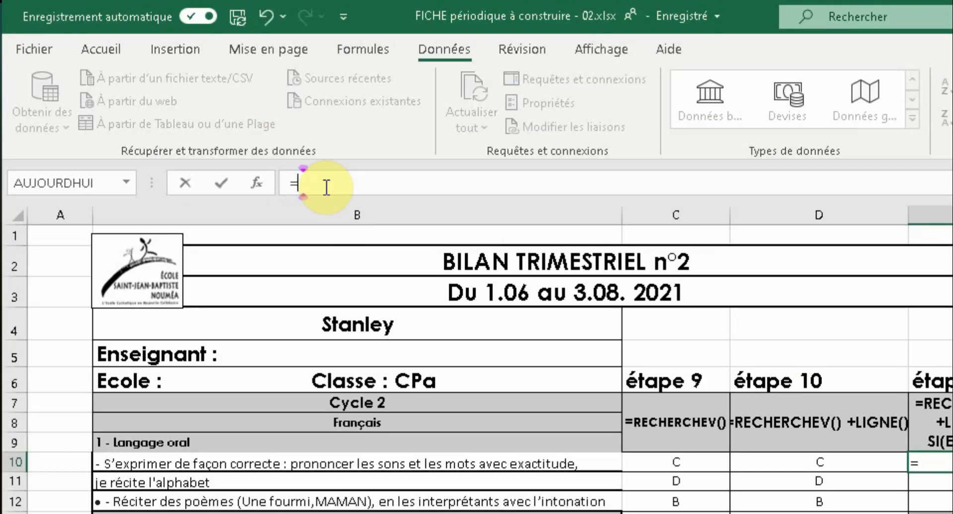
pyautogui.write('si')
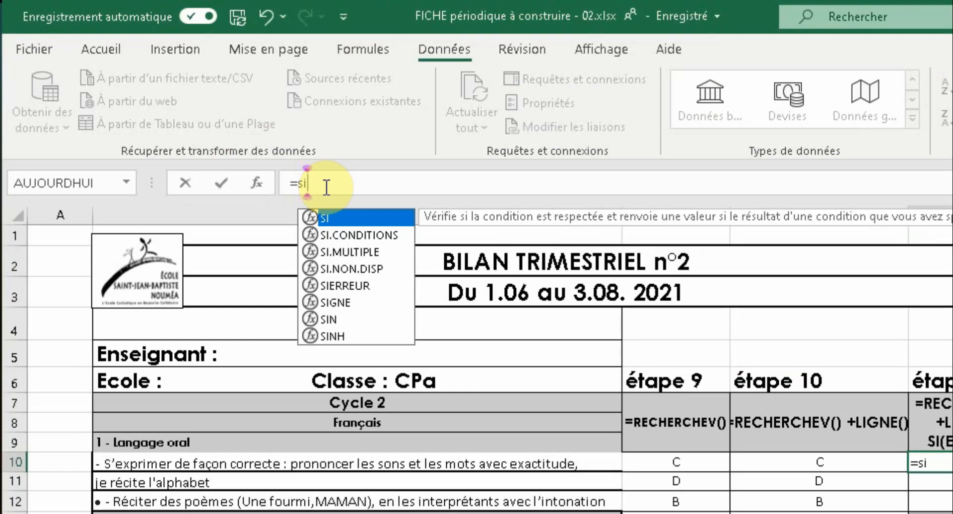
pyautogui.write('(')
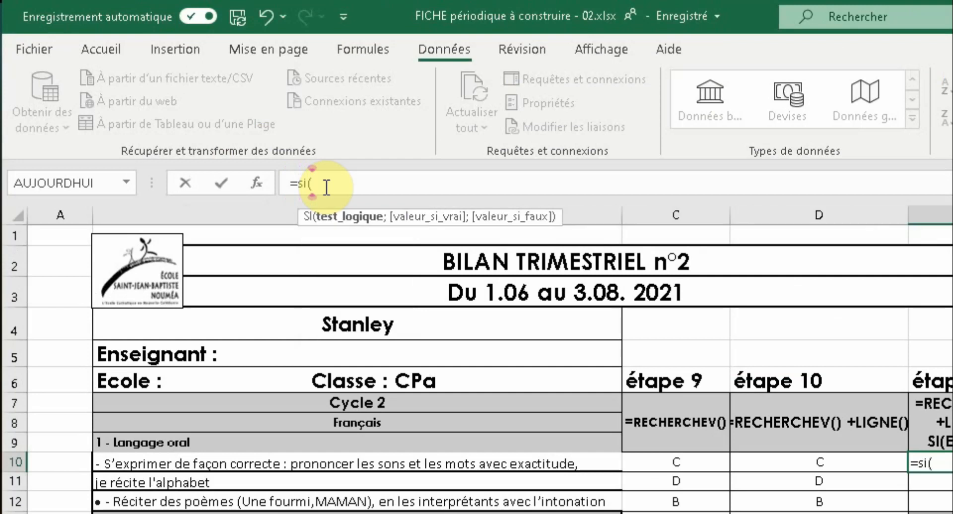
pyautogui.write('est')
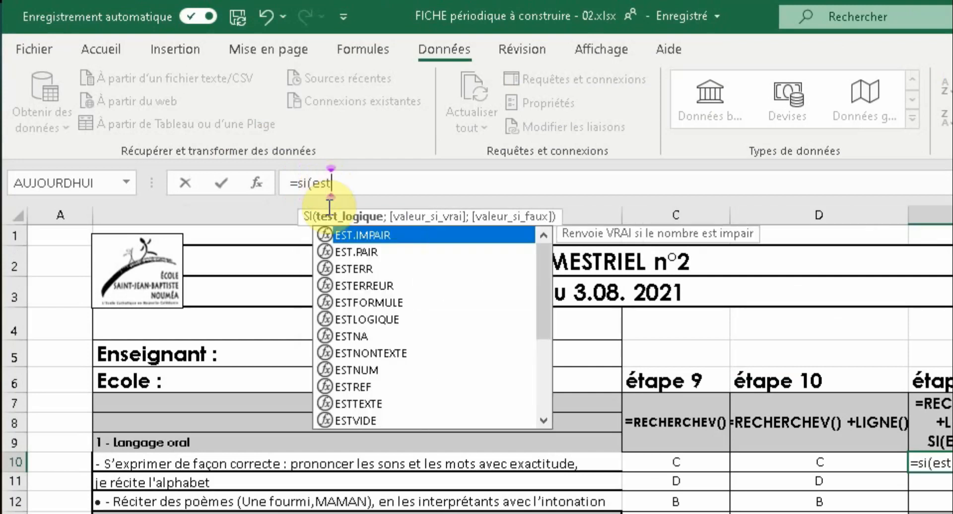
pyautogui.doubleClick(354, 421)
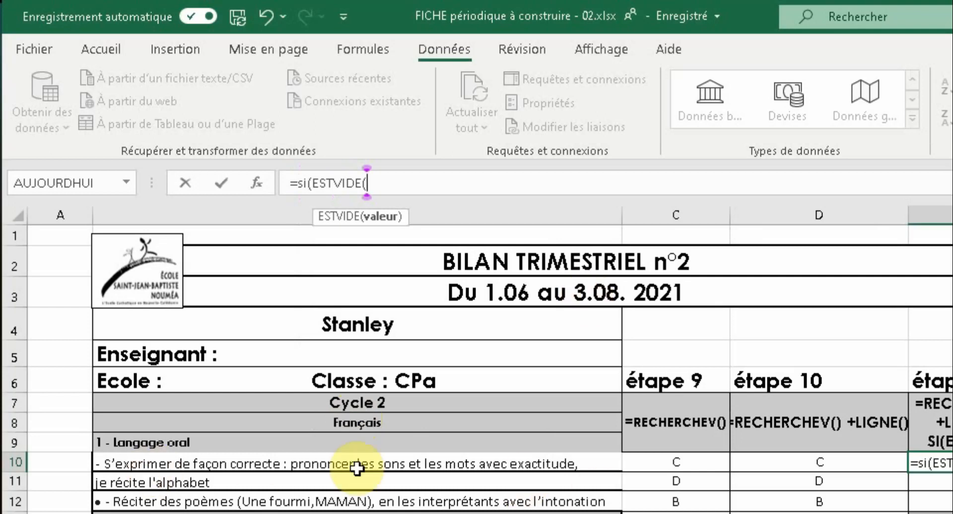
pyautogui.hotkey('ctrl', 'v')
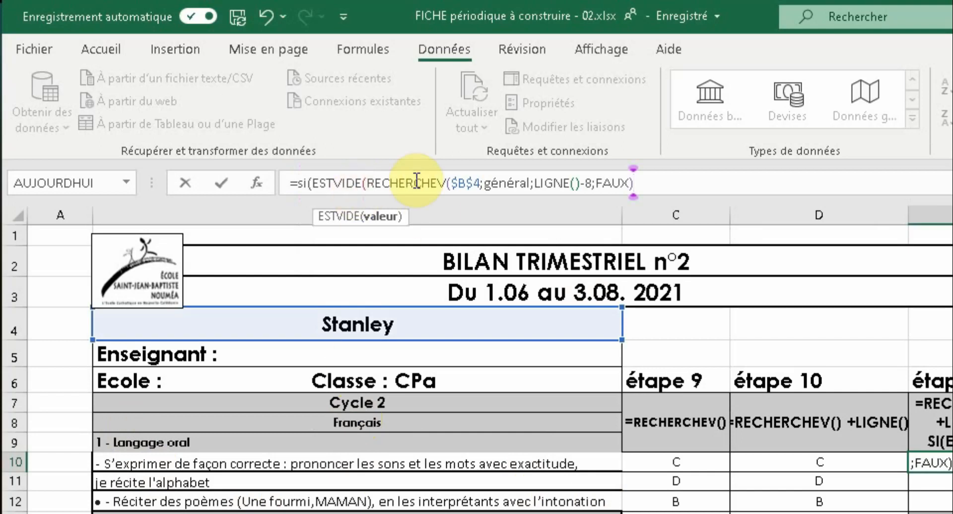
pyautogui.write(')')
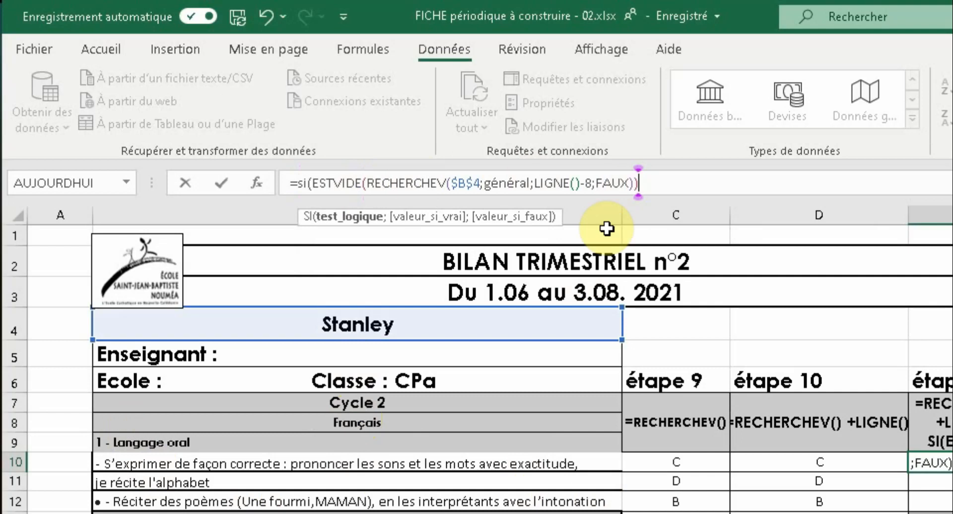
# Step: Complete E10's SI formula with " " if true and RECHERCHEV($B$4;général;LIGNE()-8;FAUX) if false, separating the arguments with semicolons
pyautogui.write(';')
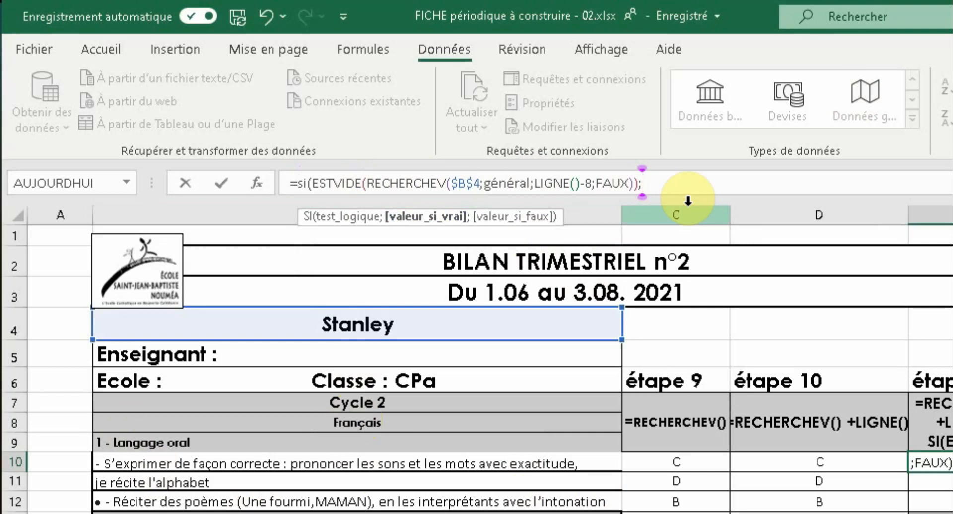
pyautogui.write('" ",')
pyautogui.hotkey('ctrl', 'v')
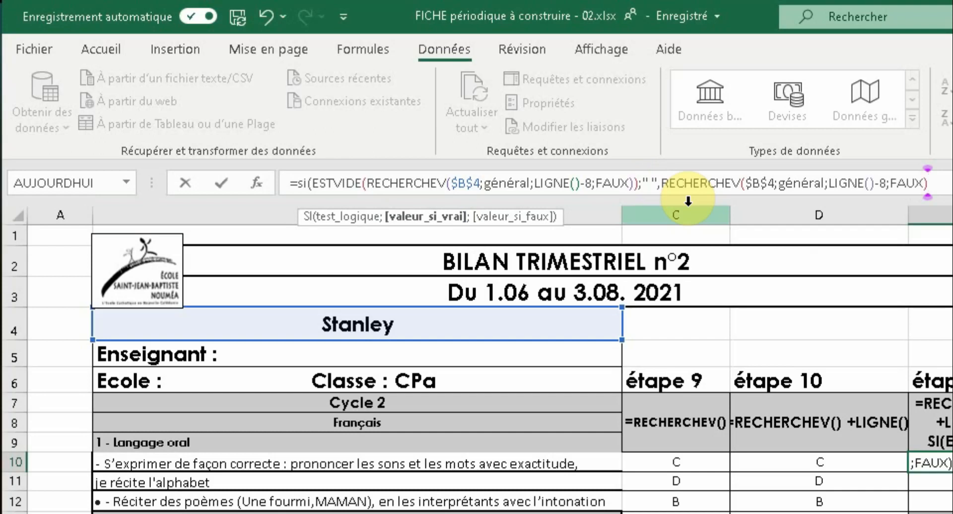
pyautogui.write(')')
pyautogui.click(660, 184)
pyautogui.press('BackSpace')
pyautogui.write(';')
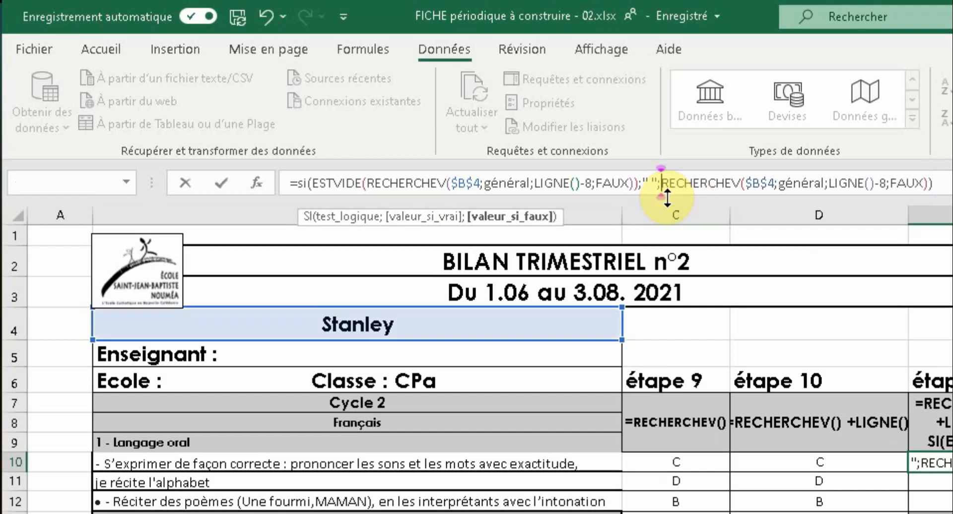
pyautogui.press('Return')
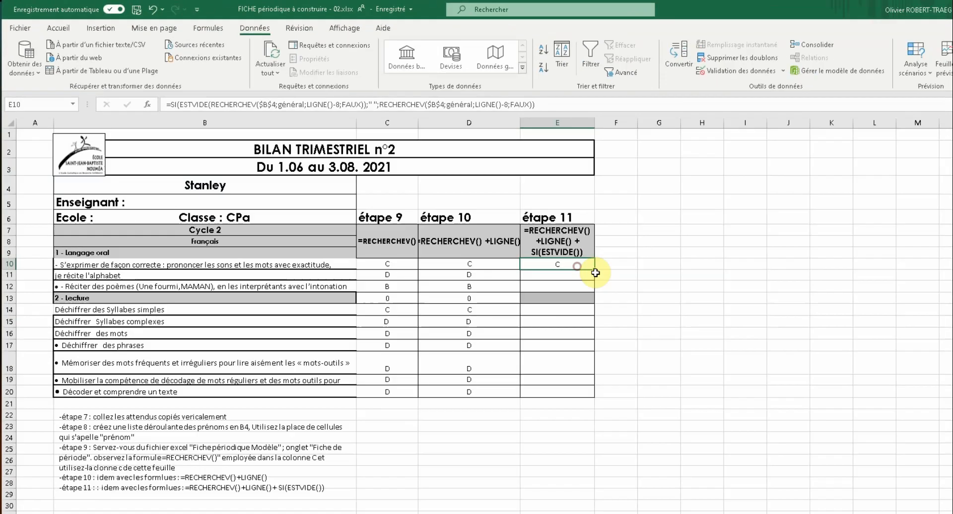
# Step: Fill E10's formula down the étape 11 column to E20 and check separator cell E13
pyautogui.click(760, 373)
pyautogui.moveTo(829, 376); pyautogui.dragTo(823, 513)
pyautogui.moveTo(516, 344); pyautogui.dragTo(516, 344)
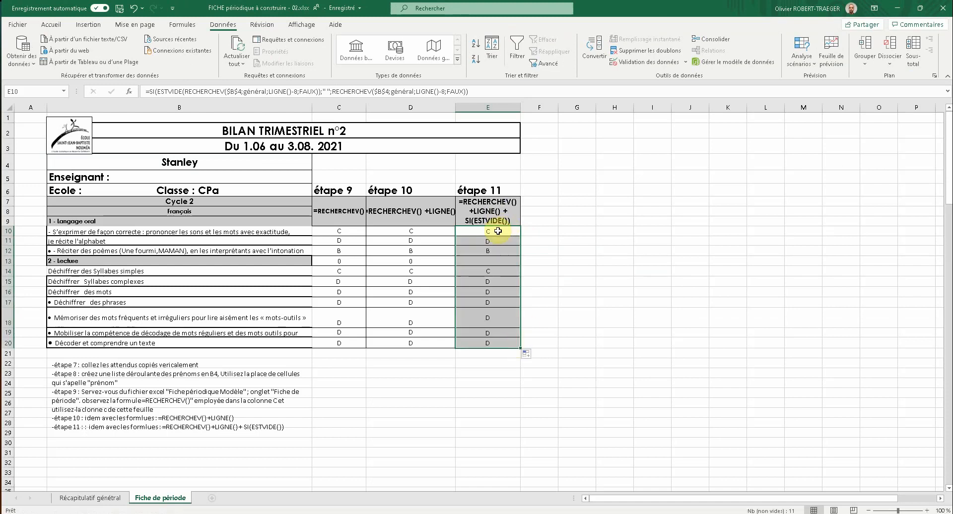
pyautogui.click(492, 260)
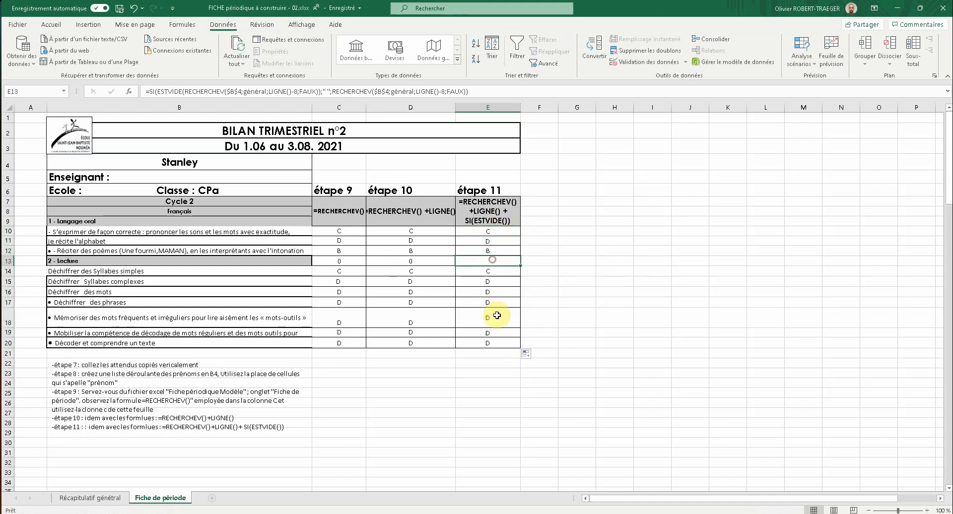
# Step: Choose another pupil, one with missing grades, from B4's drop-down list to test the étape 11 formulas
pyautogui.click(296, 166)
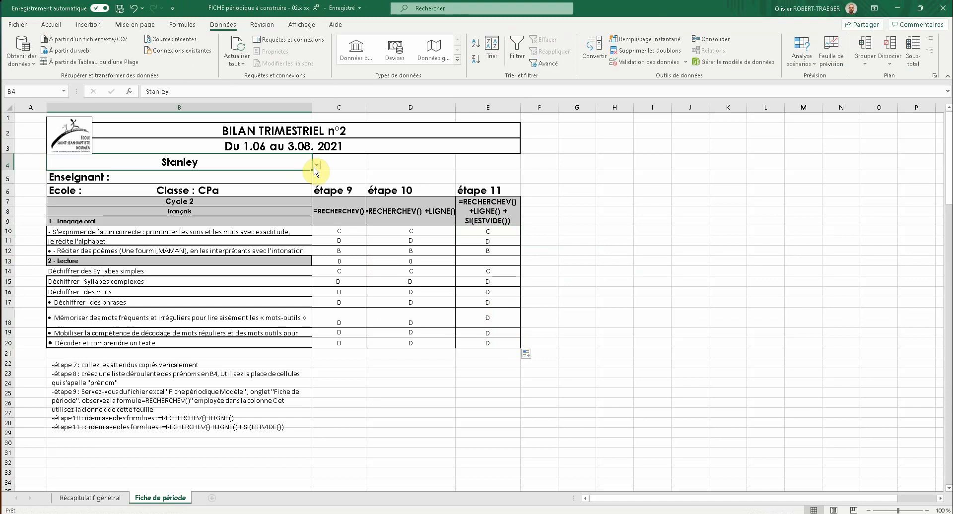
pyautogui.click(317, 165)
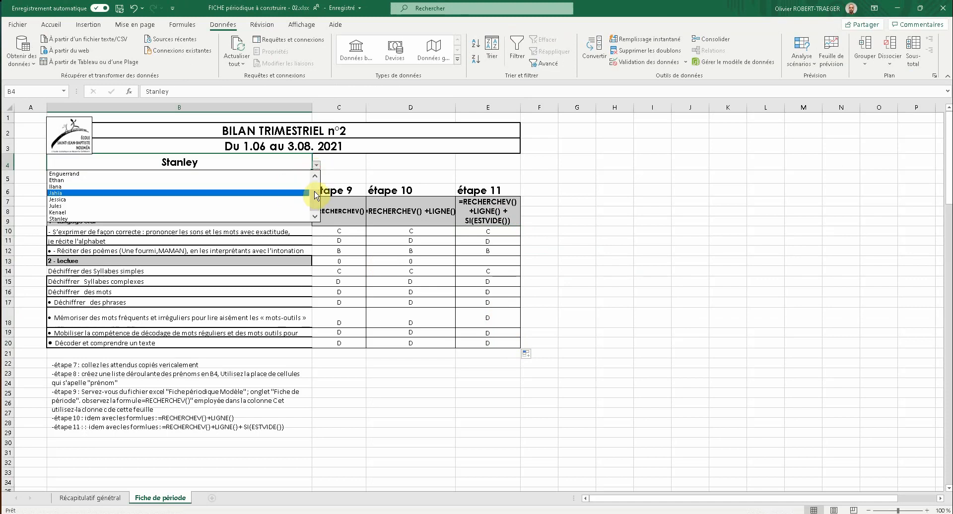
pyautogui.click(315, 177)
pyautogui.click(270, 185)
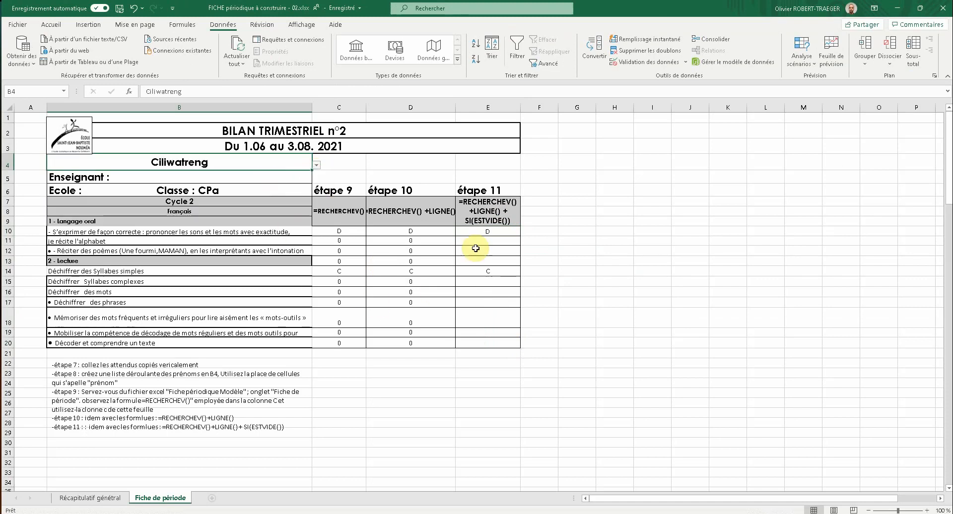